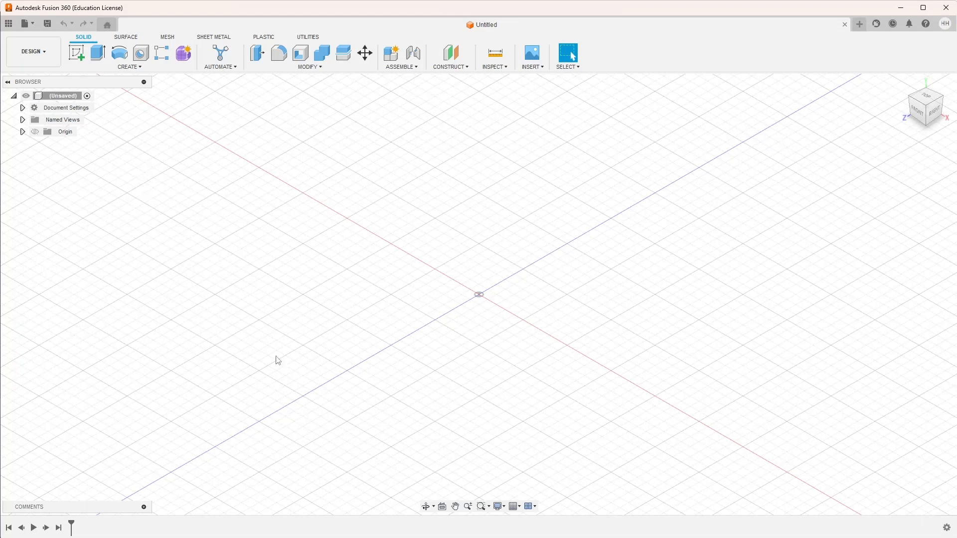
Start a new sketch on the horizontal origin plane, seen from the top
{"action": "left_click", "coordinate": [76, 56]}
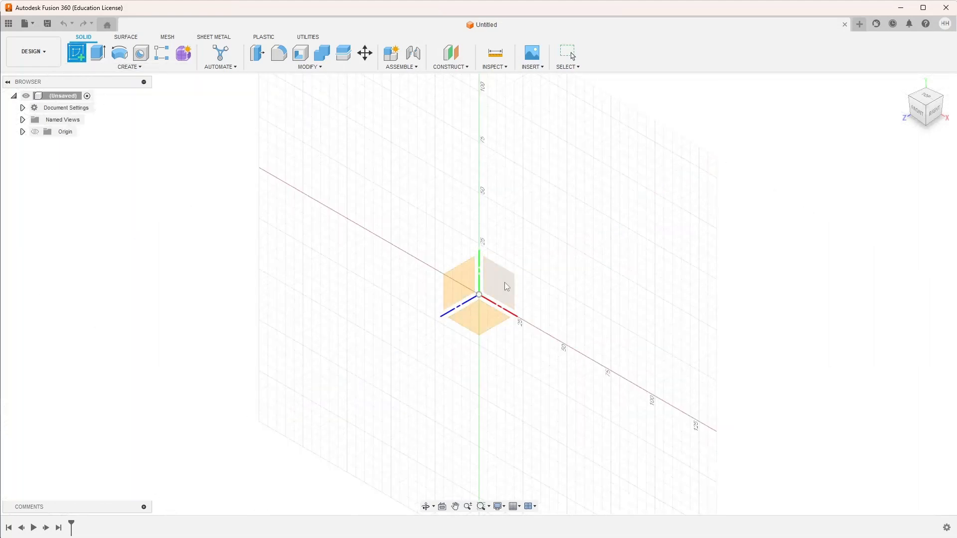
{"action": "left_click", "coordinate": [486, 321]}
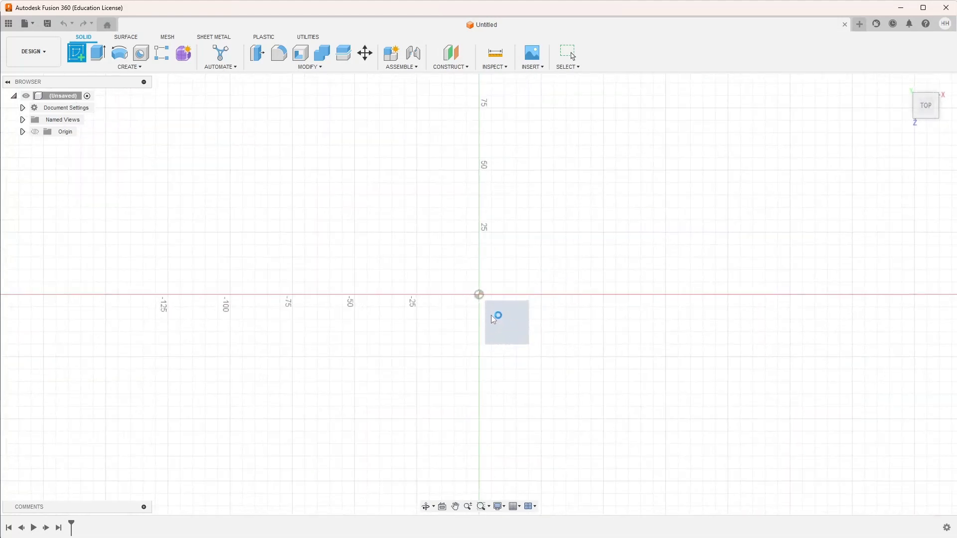
{"action": "scroll", "coordinate": [494, 316], "scroll_direction": "up", "scroll_amount": 4}
{"action": "scroll", "coordinate": [480, 218], "scroll_direction": "up", "scroll_amount": 3}
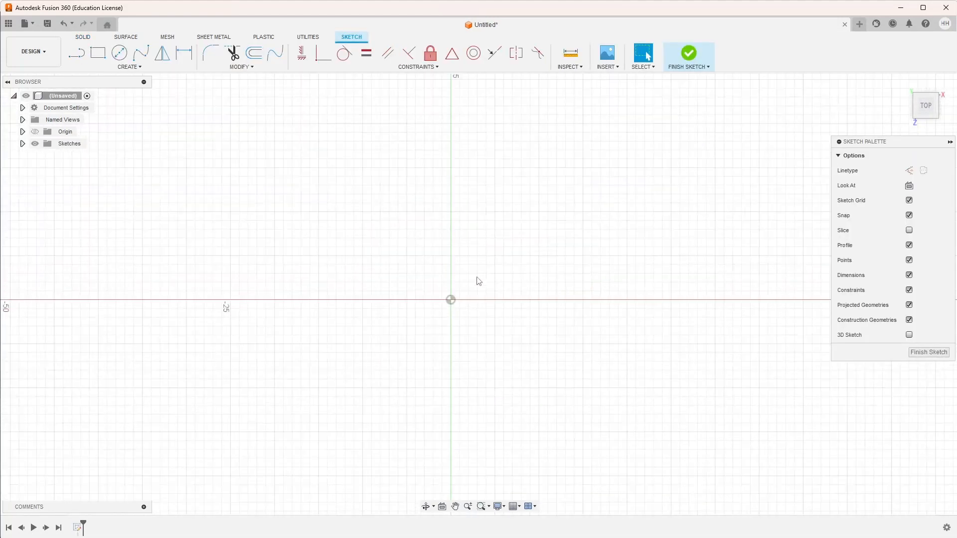
{"action": "scroll", "coordinate": [474, 329], "scroll_direction": "down", "scroll_amount": 4}
{"action": "scroll", "coordinate": [476, 331], "scroll_direction": "down", "scroll_amount": 3}
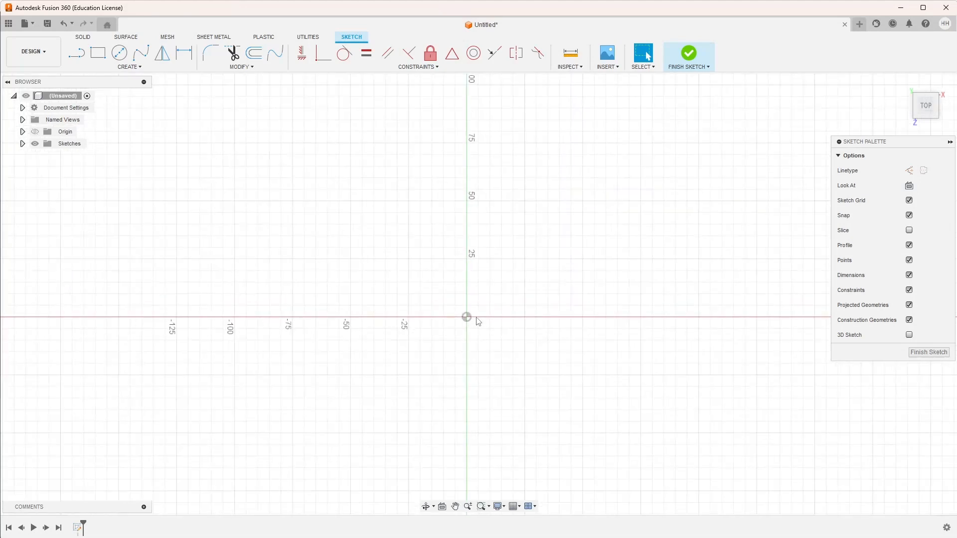
{"action": "scroll", "coordinate": [477, 321], "scroll_direction": "down", "scroll_amount": 3}
{"action": "scroll", "coordinate": [476, 315], "scroll_direction": "down", "scroll_amount": 4}
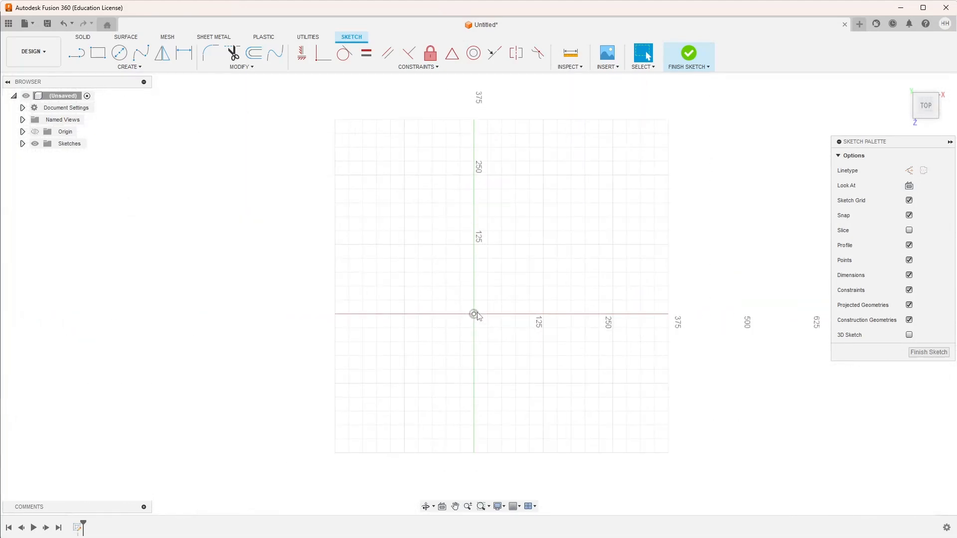
{"action": "scroll", "coordinate": [486, 271], "scroll_direction": "up", "scroll_amount": 10}
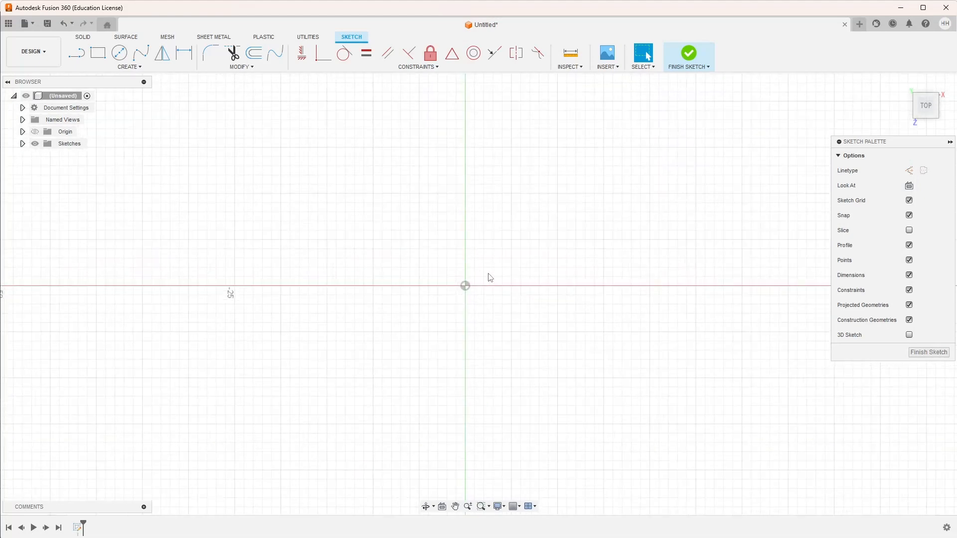
{"action": "scroll", "coordinate": [477, 250], "scroll_direction": "down", "scroll_amount": 2}
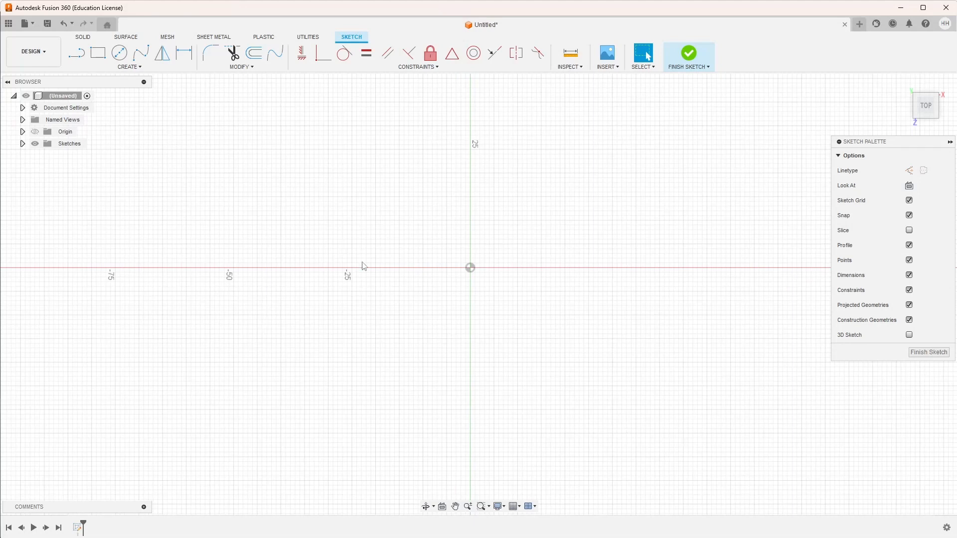
{"action": "scroll", "coordinate": [516, 220], "scroll_direction": "up", "scroll_amount": 3}
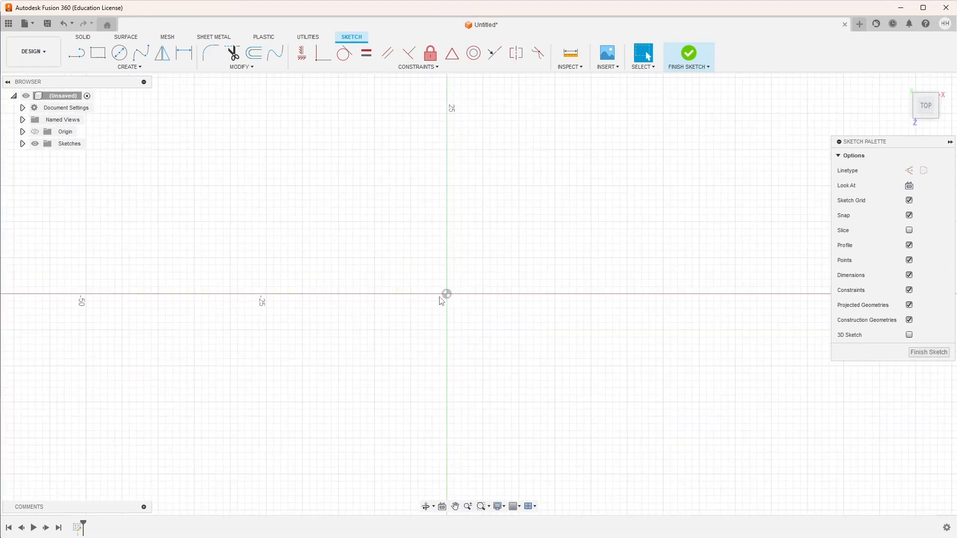
{"action": "scroll", "coordinate": [445, 309], "scroll_direction": "up", "scroll_amount": 4}
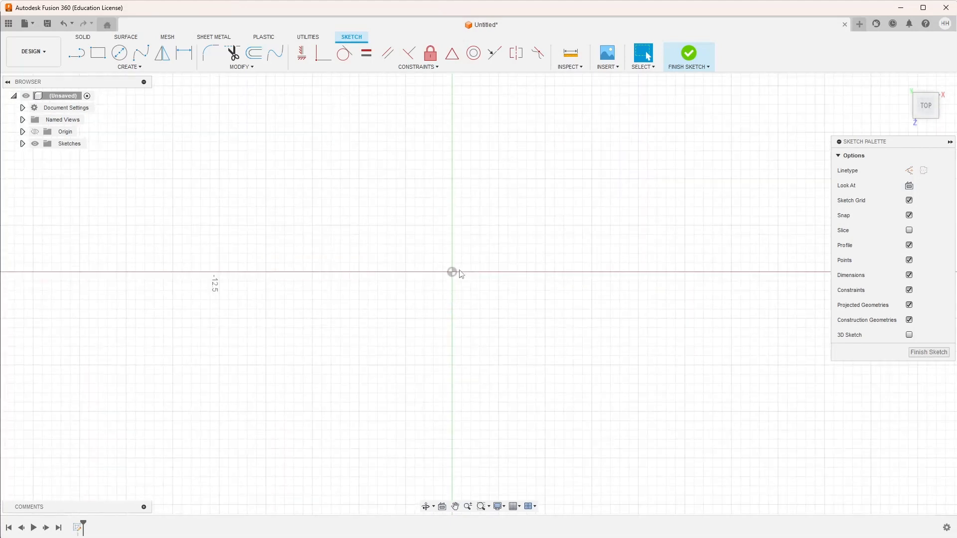
{"action": "scroll", "coordinate": [459, 274], "scroll_direction": "down", "scroll_amount": 3}
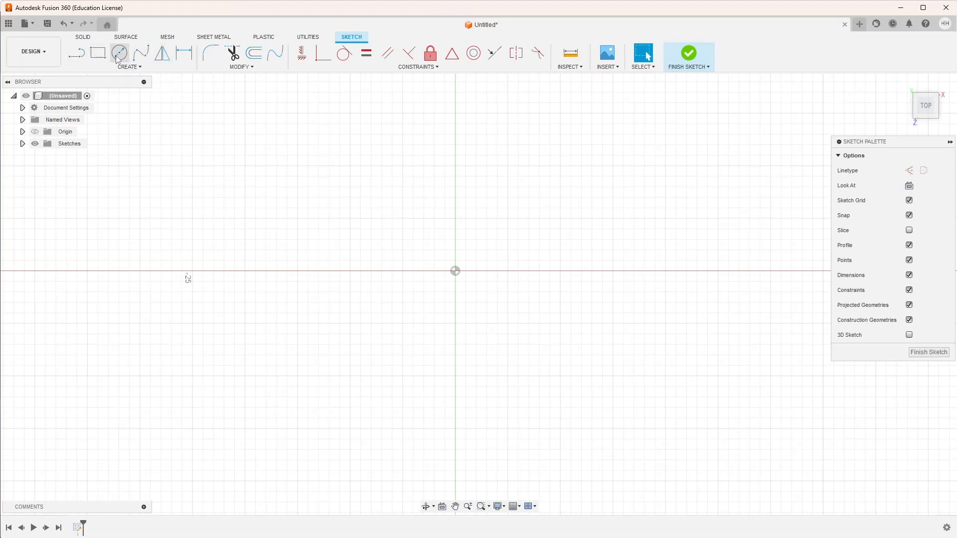
Sketch a center diameter circle at the origin with a diameter of 28 mm
{"action": "left_click", "coordinate": [140, 66]}
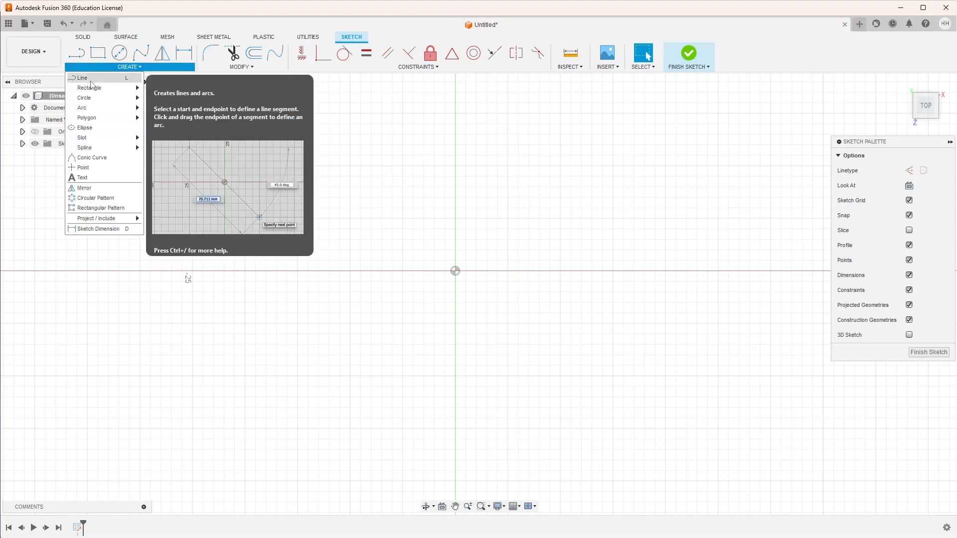
{"action": "mouse_move", "coordinate": [89, 110]}
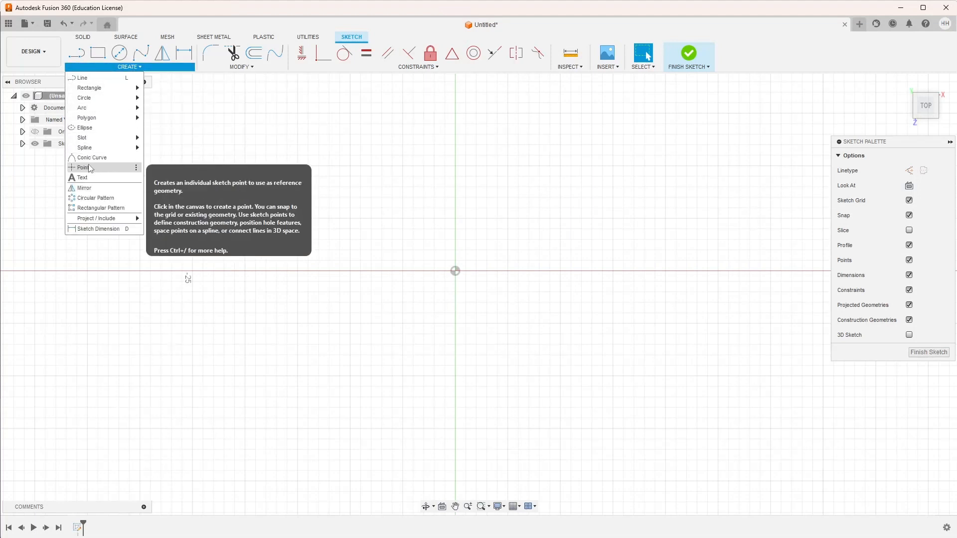
{"action": "mouse_move", "coordinate": [120, 112]}
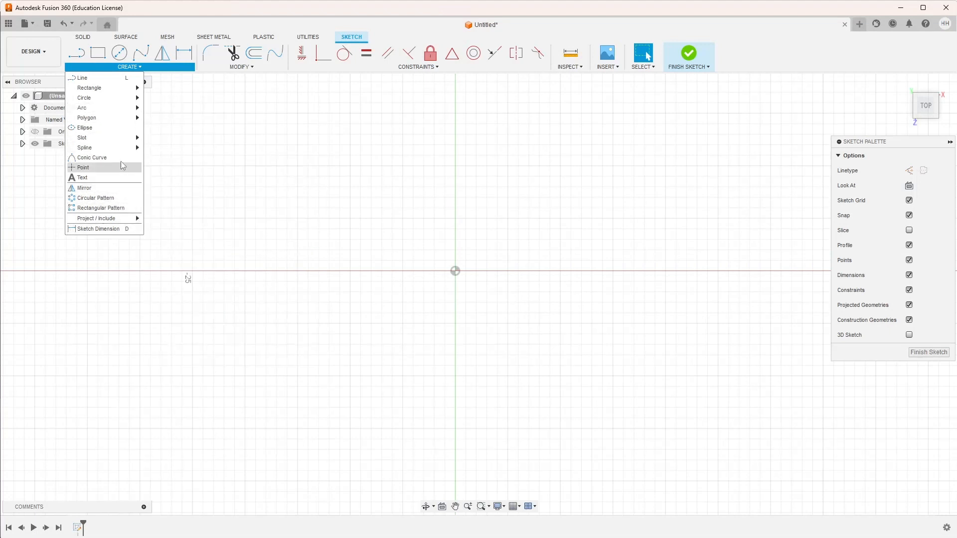
{"action": "mouse_move", "coordinate": [124, 152]}
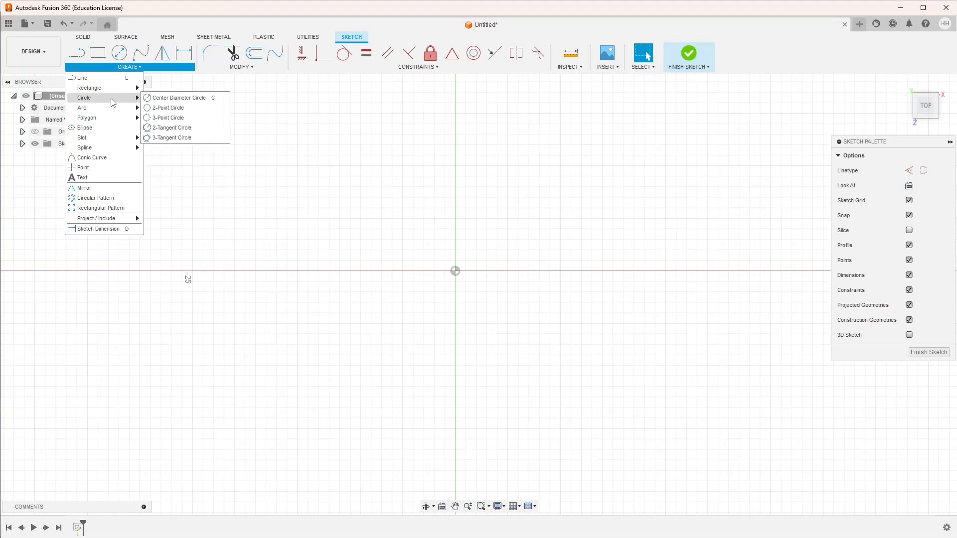
{"action": "left_click", "coordinate": [149, 98]}
{"action": "left_click", "coordinate": [455, 270]}
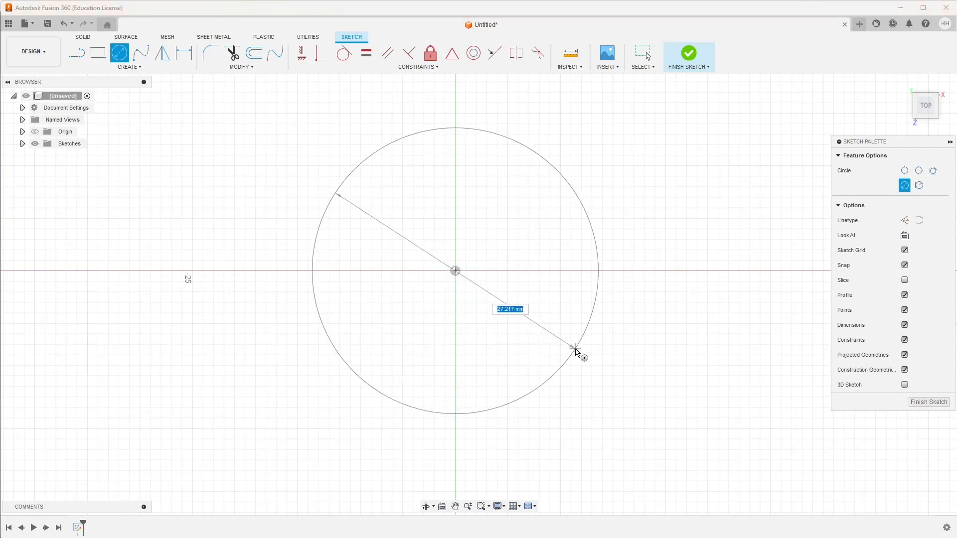
{"action": "scroll", "coordinate": [576, 351], "scroll_direction": "down", "scroll_amount": 4}
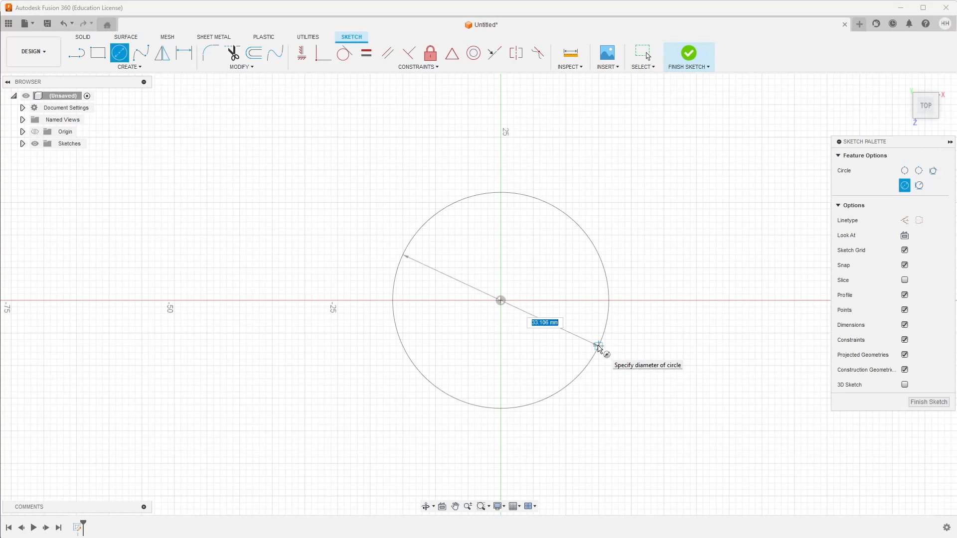
{"action": "type", "text": "28"}
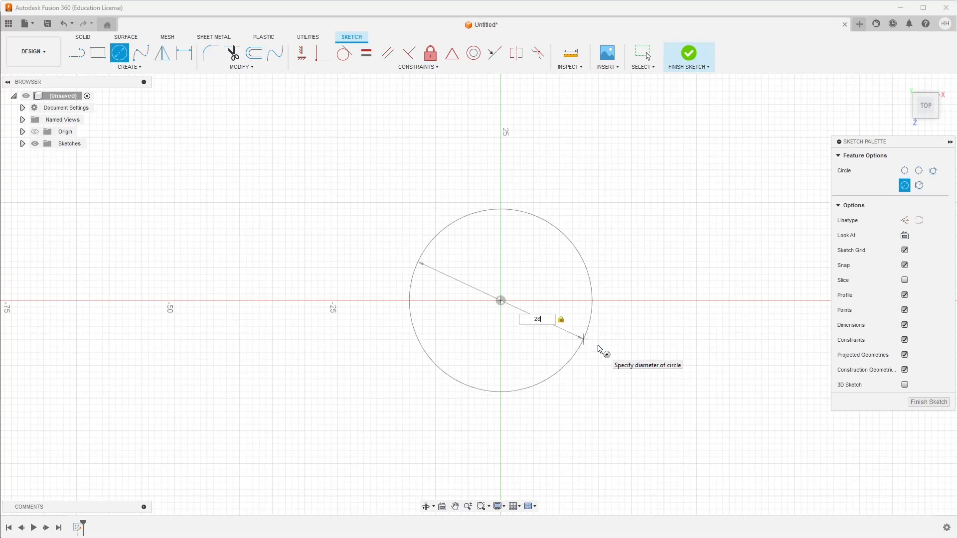
{"action": "key", "text": "Return"}
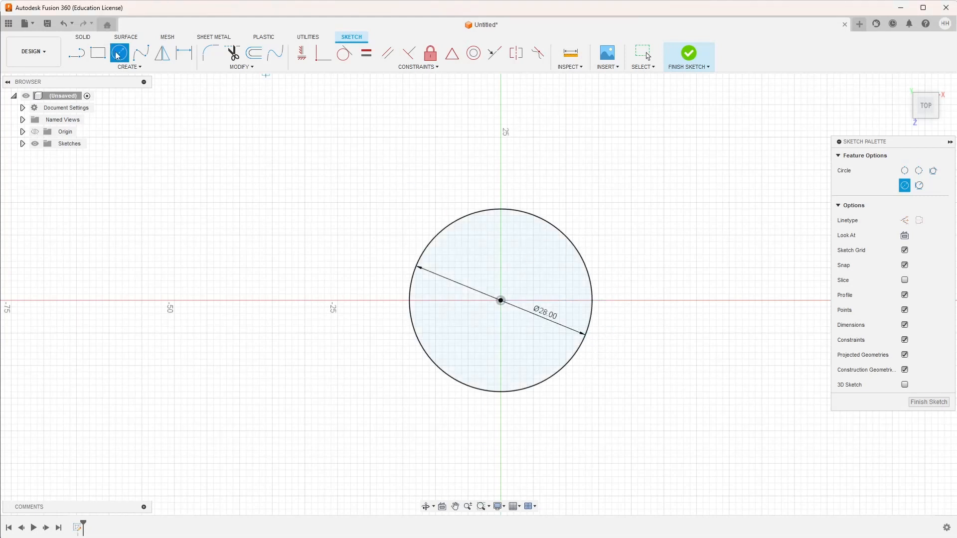
Move the circle's diameter dimension outside the circle, to its lower right
{"action": "left_click", "coordinate": [500, 300]}
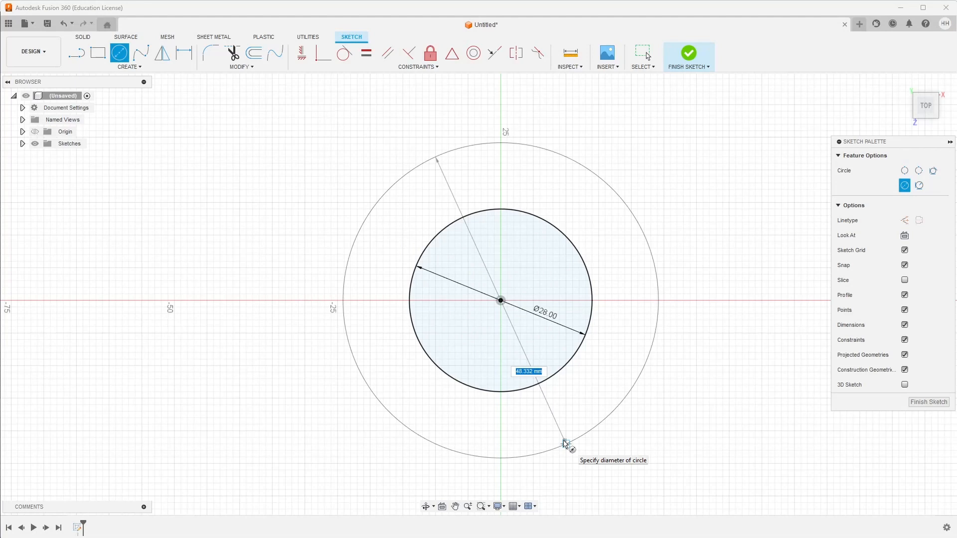
{"action": "key", "text": "Escape"}
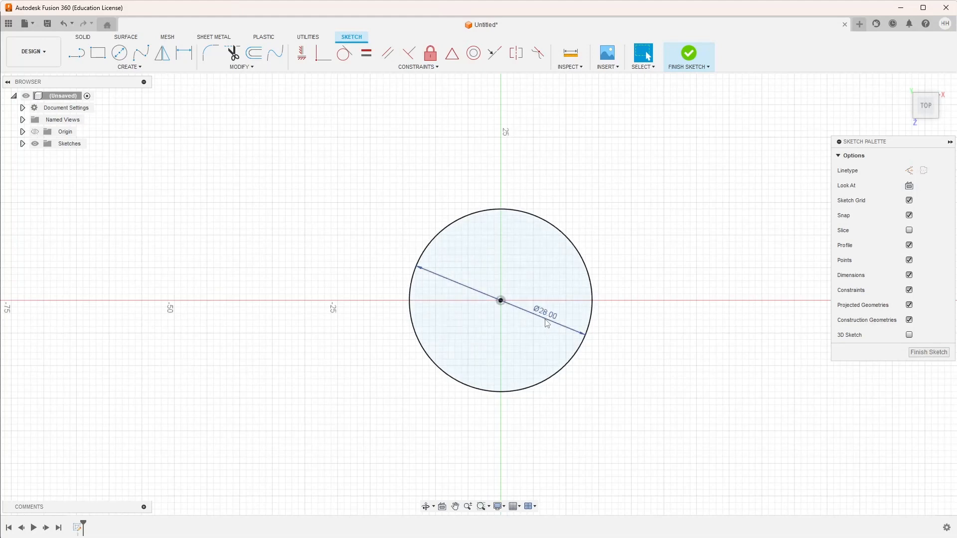
{"action": "left_click_drag", "start_coordinate": [536, 323], "coordinate": [632, 451]}
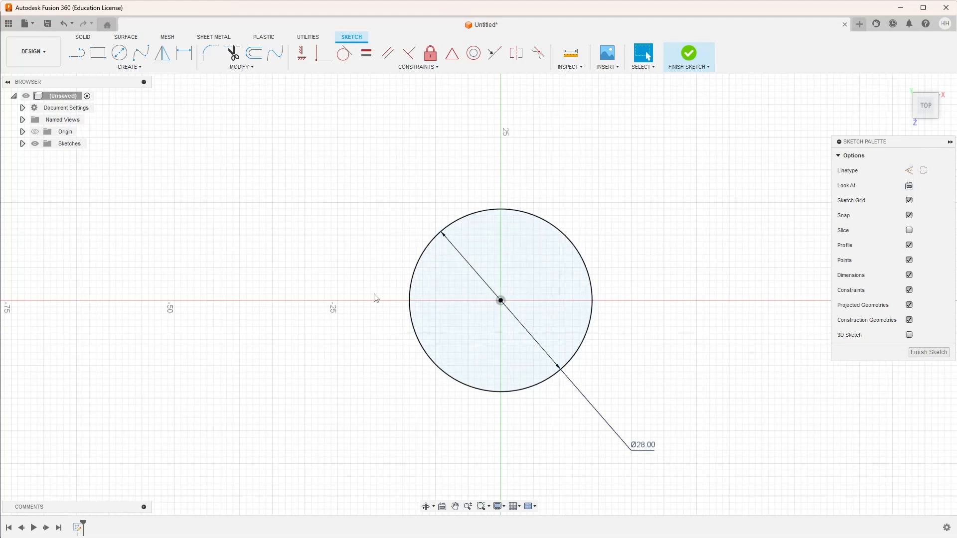
Measure the sketched circle's length, radius and diameter, then close the measurement
{"action": "left_click", "coordinate": [575, 64]}
{"action": "left_click", "coordinate": [578, 80]}
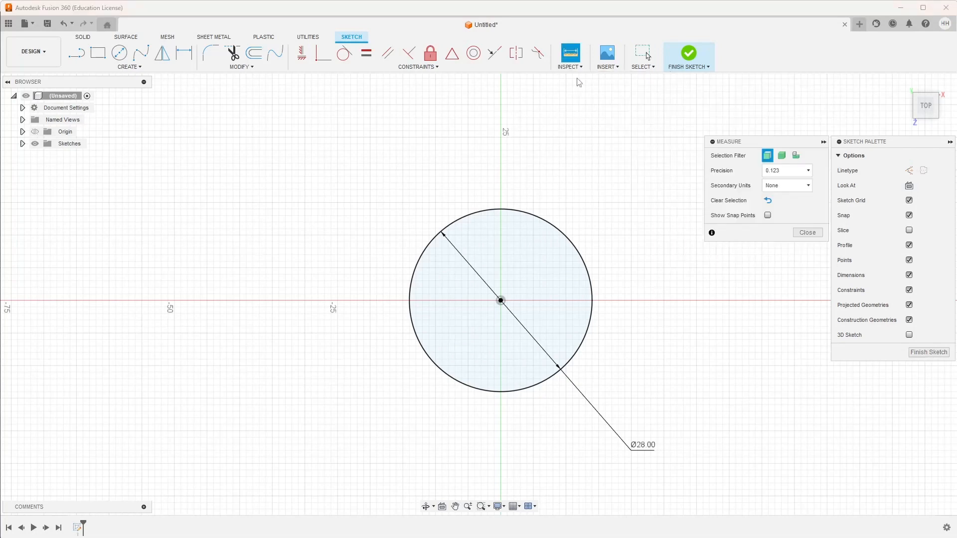
{"action": "left_click", "coordinate": [525, 215]}
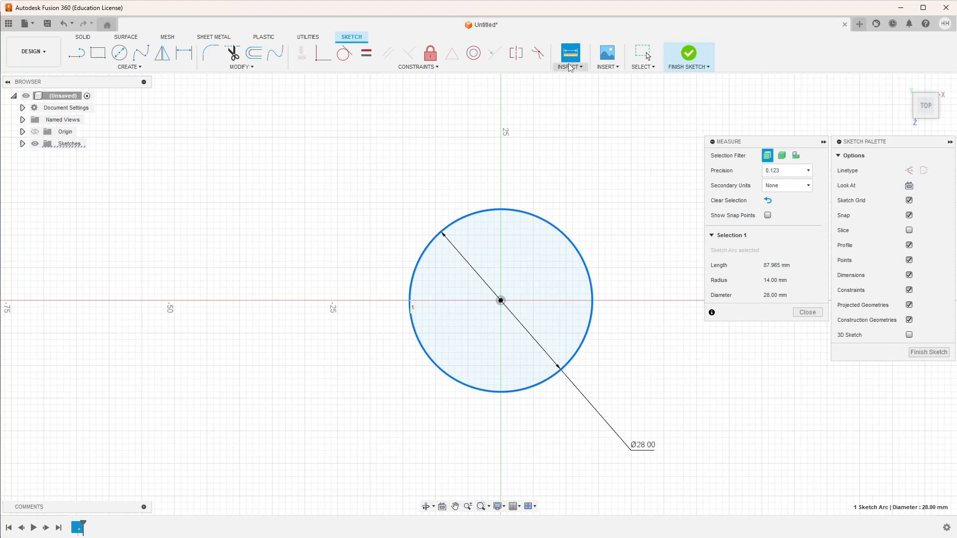
{"action": "left_click", "coordinate": [812, 313]}
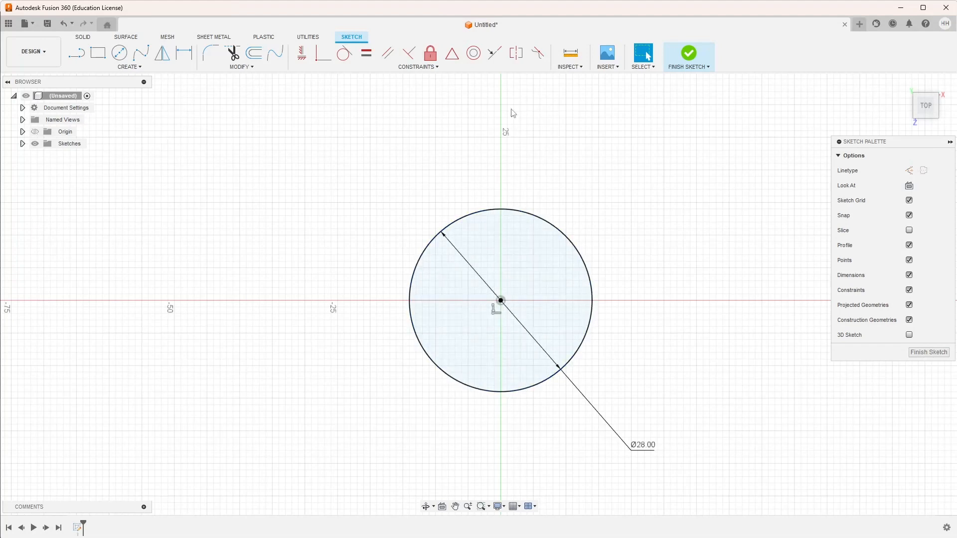
Sketch a second center diameter circle at the origin, concentric with the first, with a diameter of 5 mm
{"action": "left_click", "coordinate": [120, 53]}
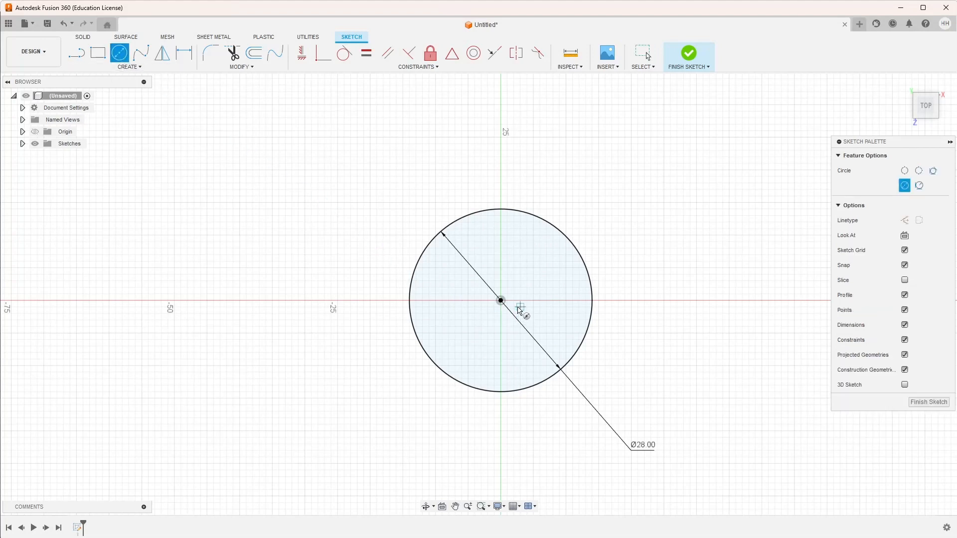
{"action": "left_click", "coordinate": [500, 301]}
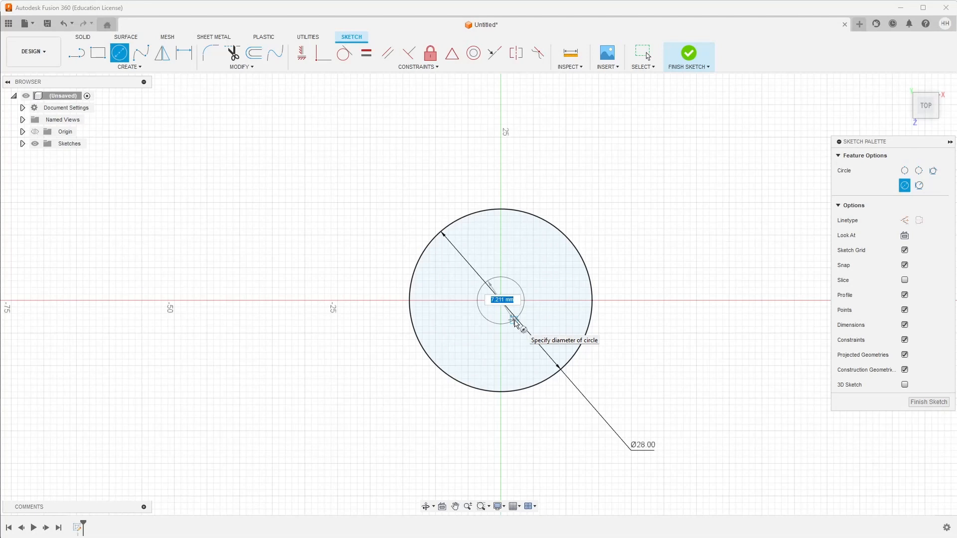
{"action": "type", "text": "5"}
{"action": "key", "text": "Tab"}
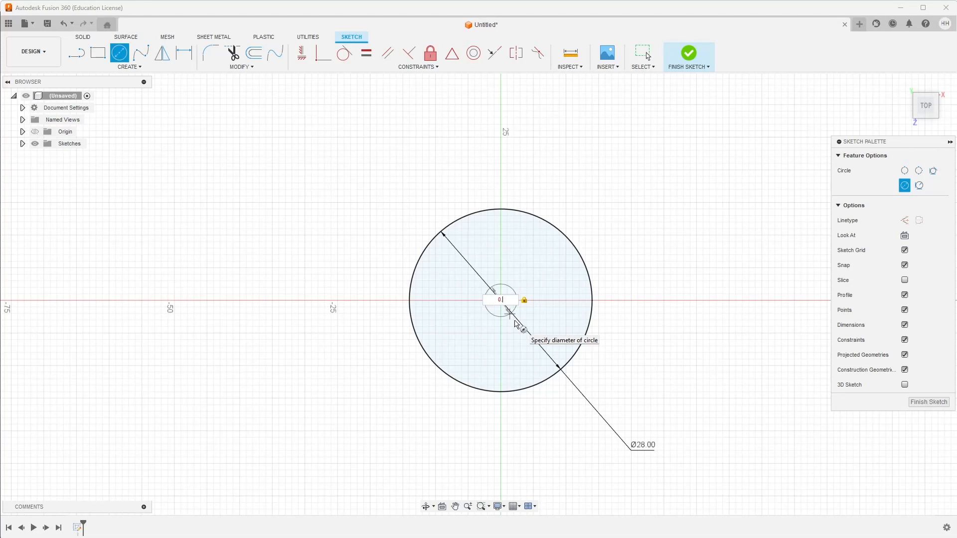
{"action": "type", "text": ".25 in"}
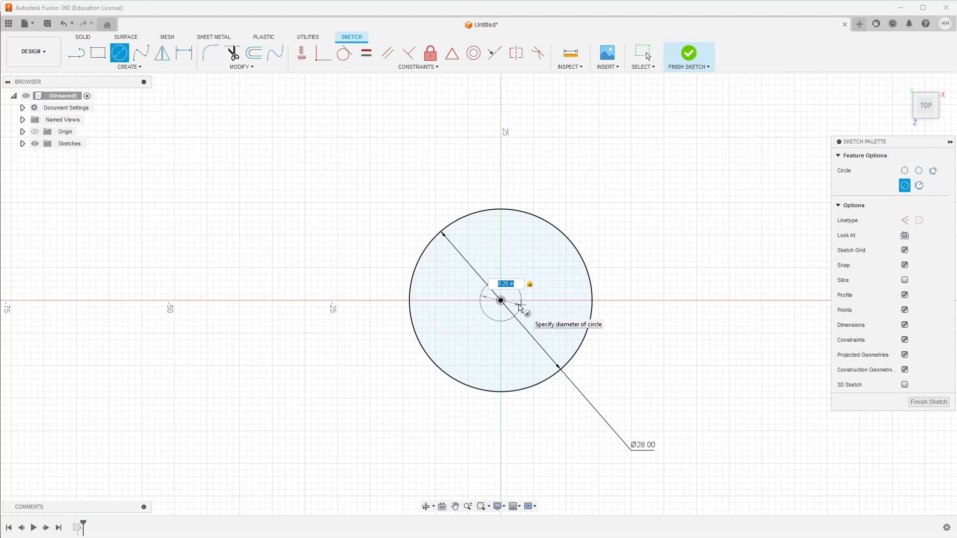
{"action": "key", "text": "BackSpace"}
{"action": "type", "text": "5mm"}
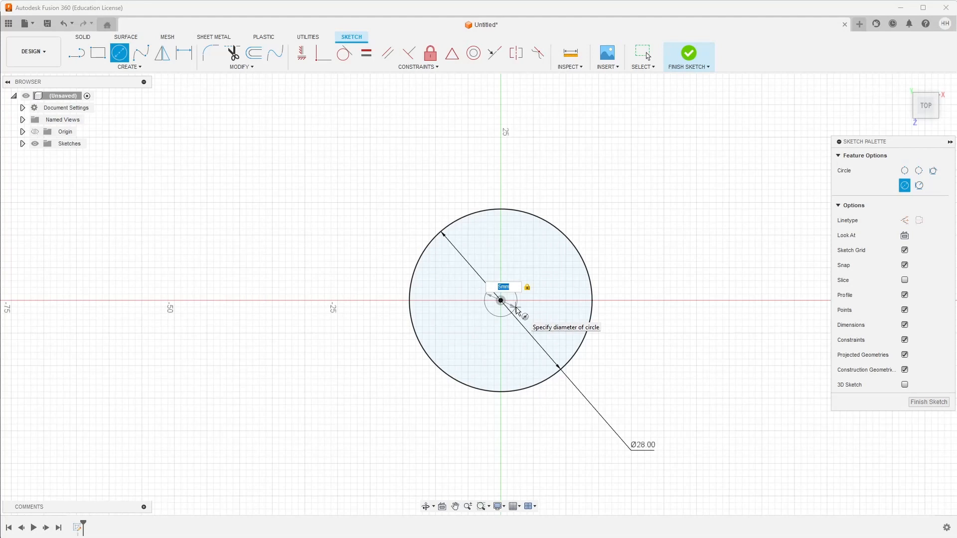
{"action": "key", "text": "Return"}
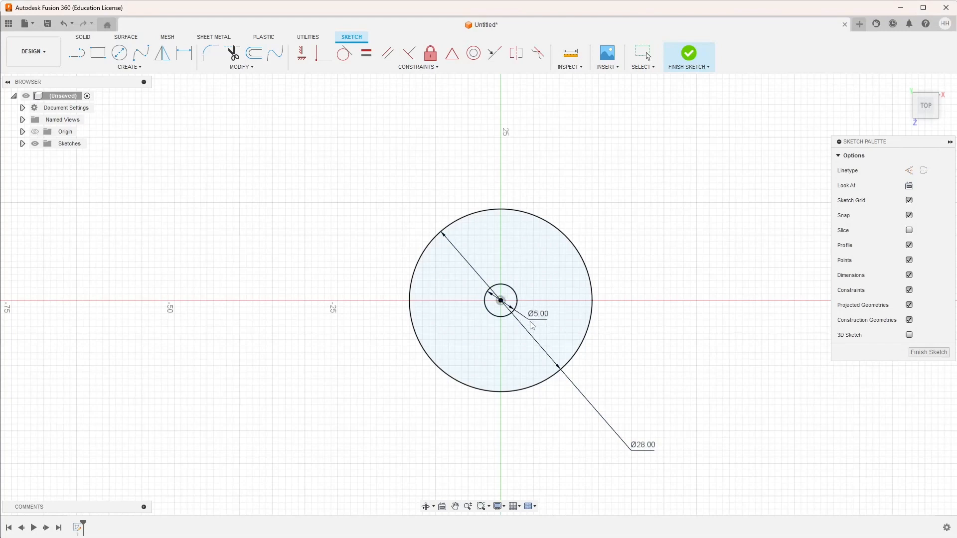
Move the inner circle's diameter dimension outside both circles and finish the sketch
{"action": "left_click_drag", "start_coordinate": [531, 325], "coordinate": [670, 414]}
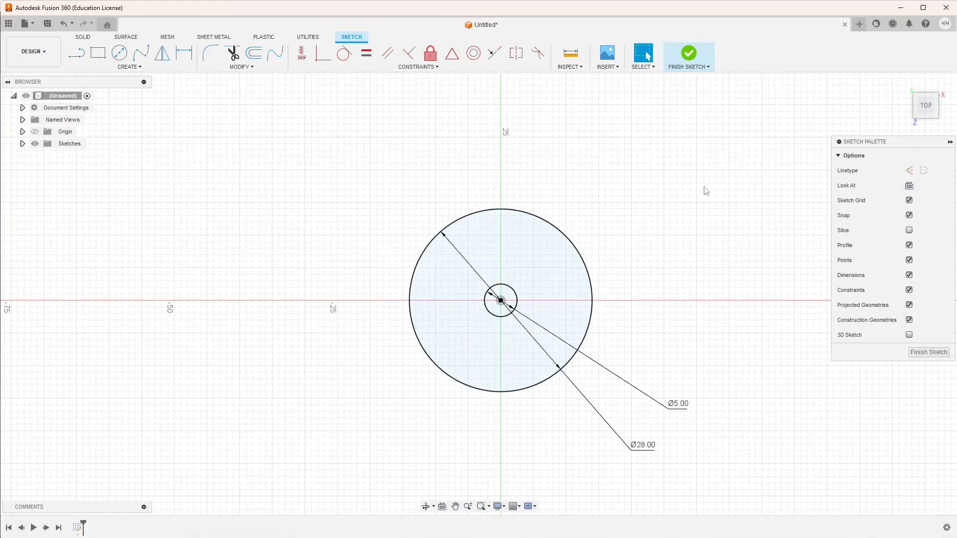
{"action": "left_click", "coordinate": [688, 54]}
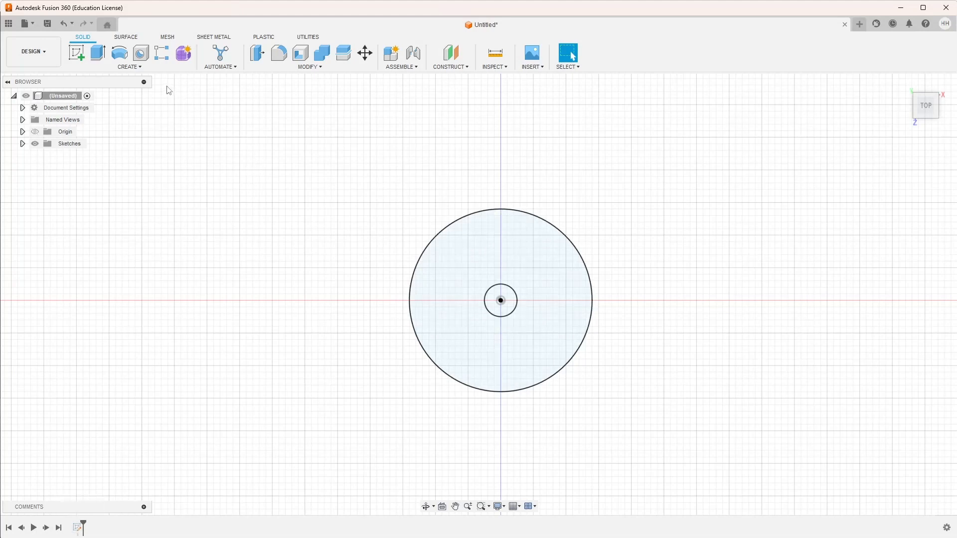
Open the command help from Extrude and look through the step-by-step guidance on creating circles in a sketch
{"action": "left_click", "coordinate": [129, 68]}
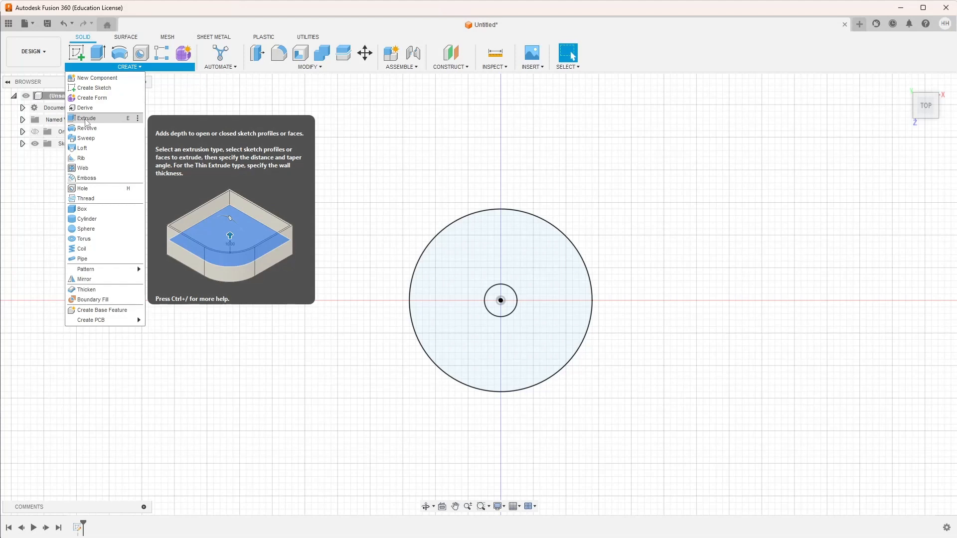
{"action": "key", "text": "ctrl+slash"}
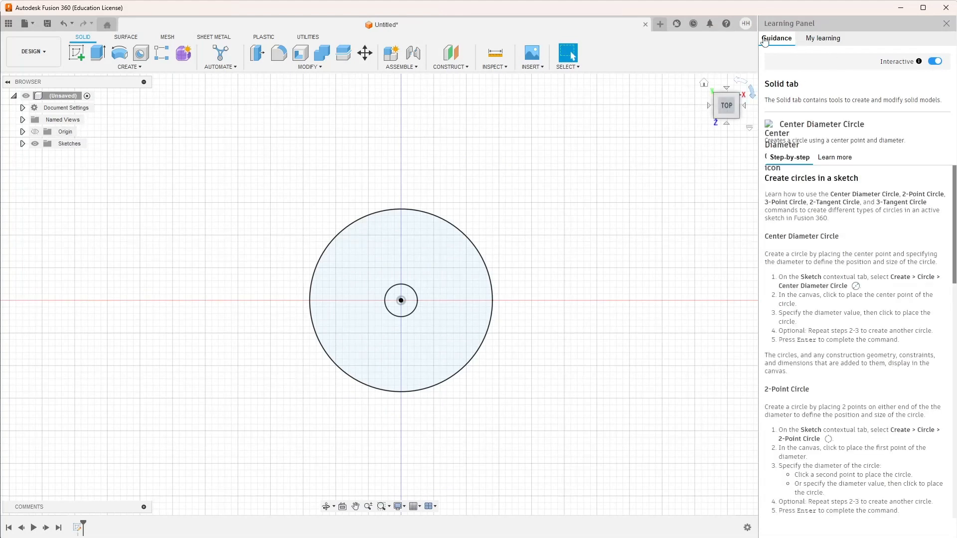
{"action": "scroll", "coordinate": [895, 246], "scroll_direction": "down", "scroll_amount": 10}
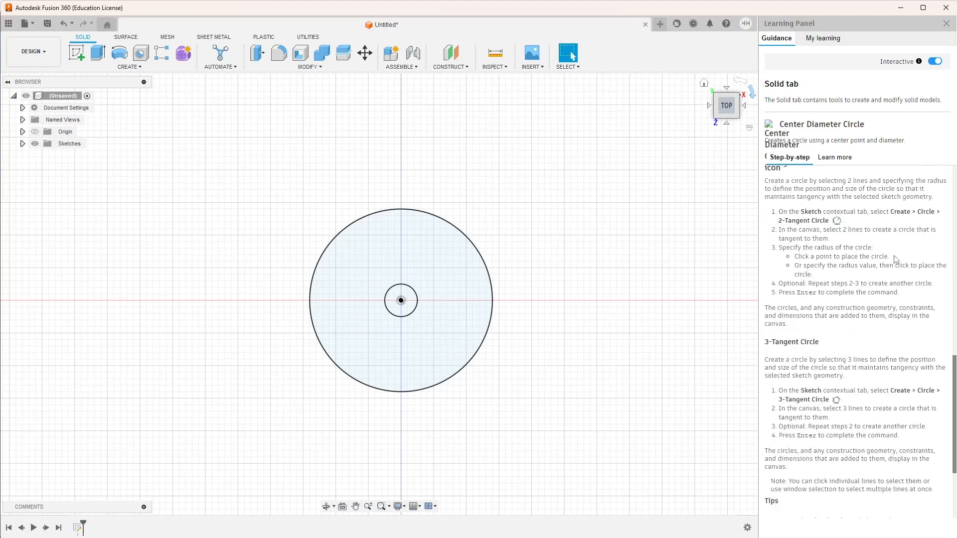
Start the Extrude command and look through its step-by-step guidance on type, start, direction, extent and operation settings
{"action": "scroll", "coordinate": [837, 248], "scroll_direction": "up", "scroll_amount": 8}
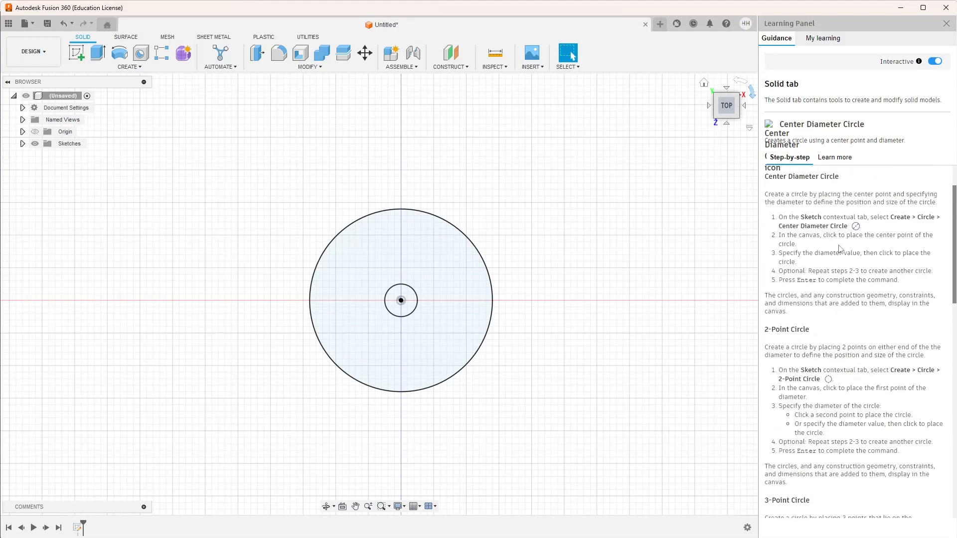
{"action": "scroll", "coordinate": [838, 248], "scroll_direction": "up", "scroll_amount": 2}
{"action": "left_click", "coordinate": [97, 53]}
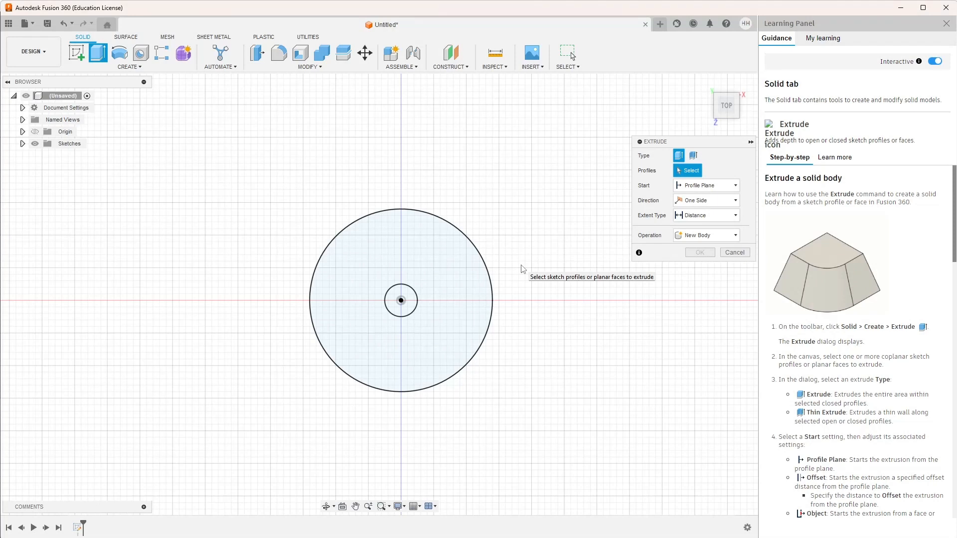
{"action": "scroll", "coordinate": [882, 343], "scroll_direction": "down", "scroll_amount": 5}
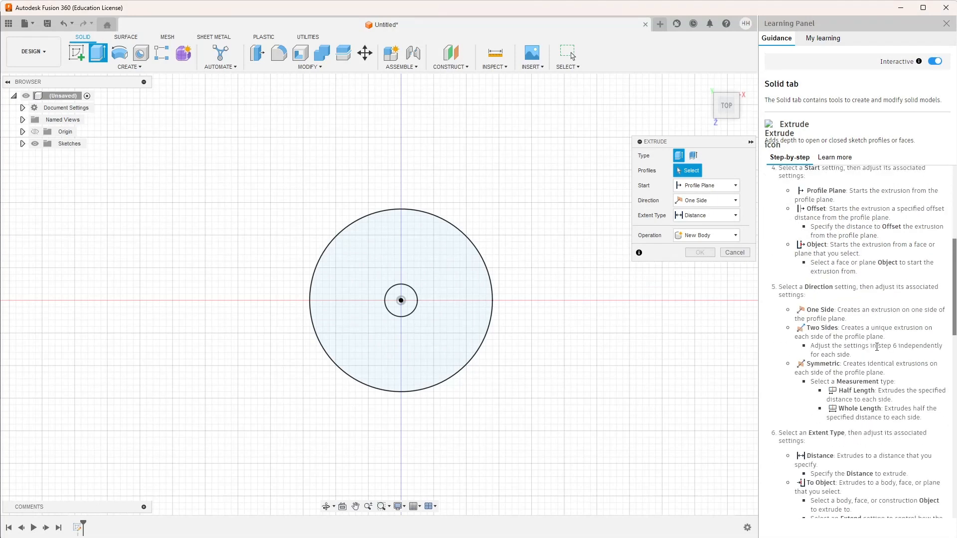
{"action": "scroll", "coordinate": [877, 346], "scroll_direction": "down", "scroll_amount": 3}
{"action": "scroll", "coordinate": [873, 340], "scroll_direction": "down", "scroll_amount": 6}
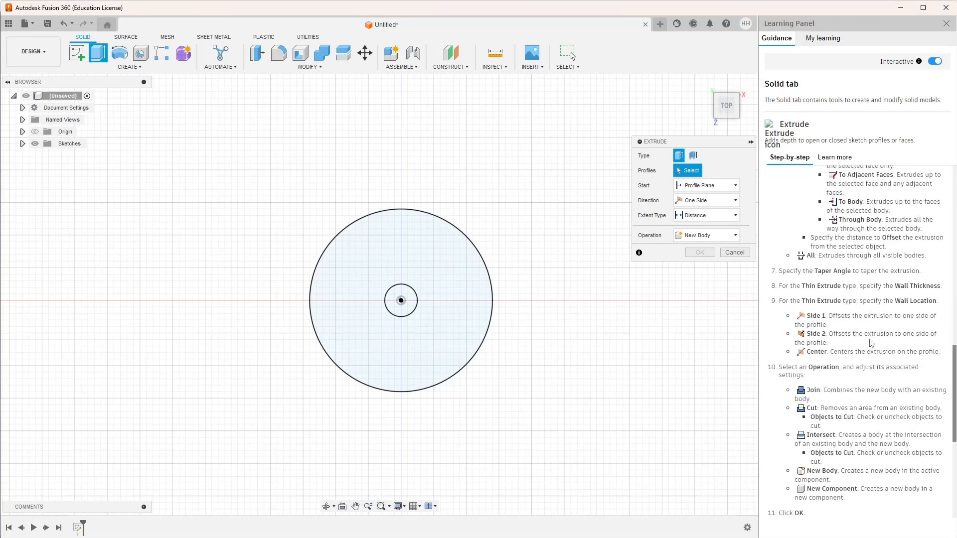
{"action": "scroll", "coordinate": [871, 339], "scroll_direction": "down", "scroll_amount": 2}
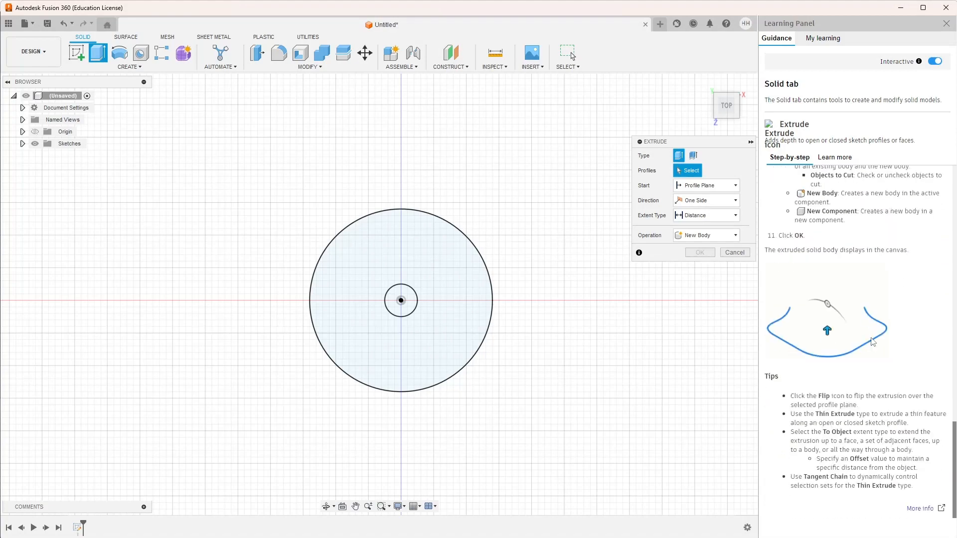
{"action": "scroll", "coordinate": [873, 342], "scroll_direction": "up", "scroll_amount": 15}
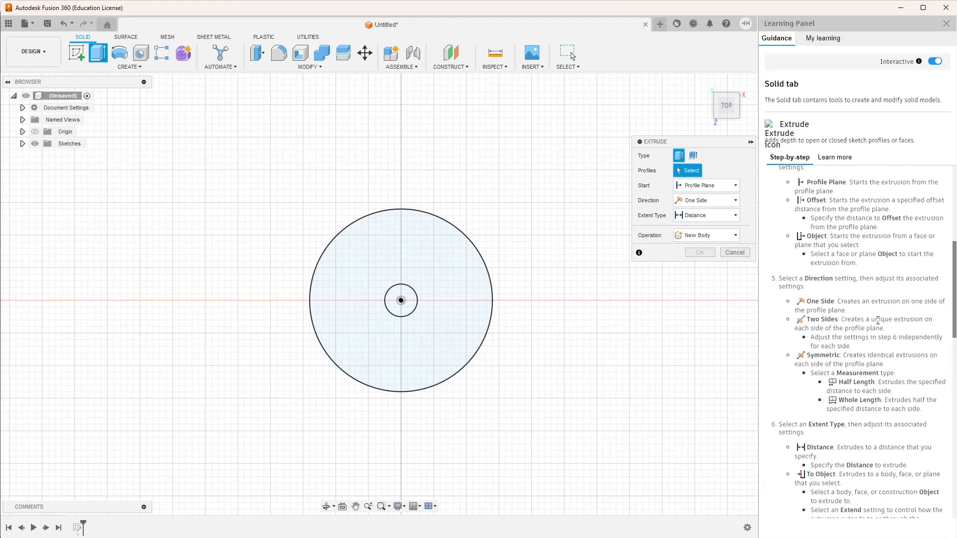
{"action": "scroll", "coordinate": [872, 325], "scroll_direction": "up", "scroll_amount": 2}
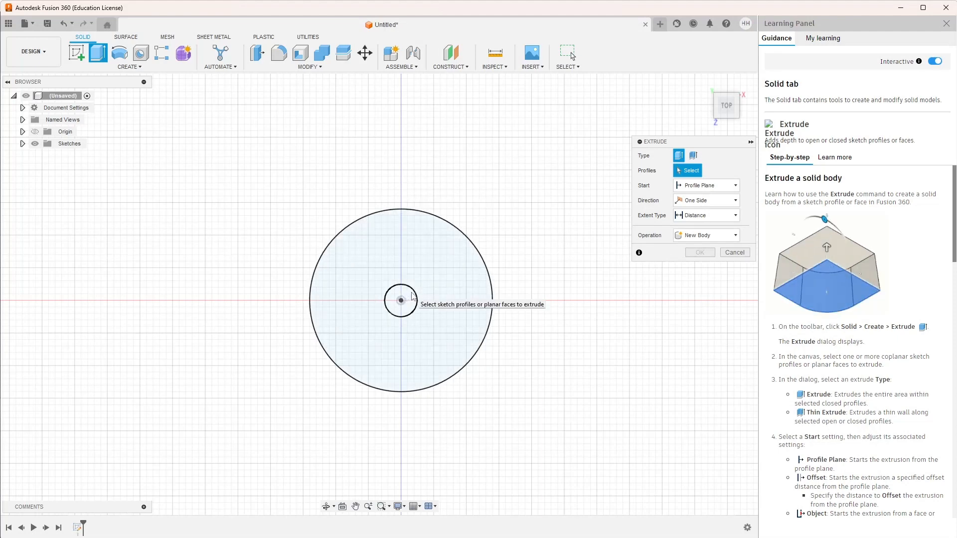
Select the ring profile between the two circles and set its one-sided extrusion distance to 14 mm as a new body
{"action": "left_click", "coordinate": [736, 99]}
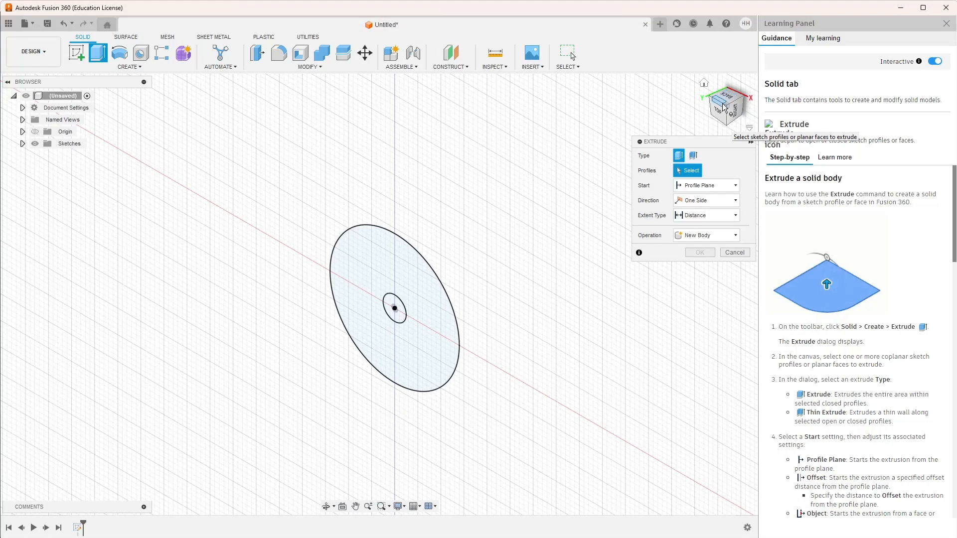
{"action": "left_click", "coordinate": [721, 116]}
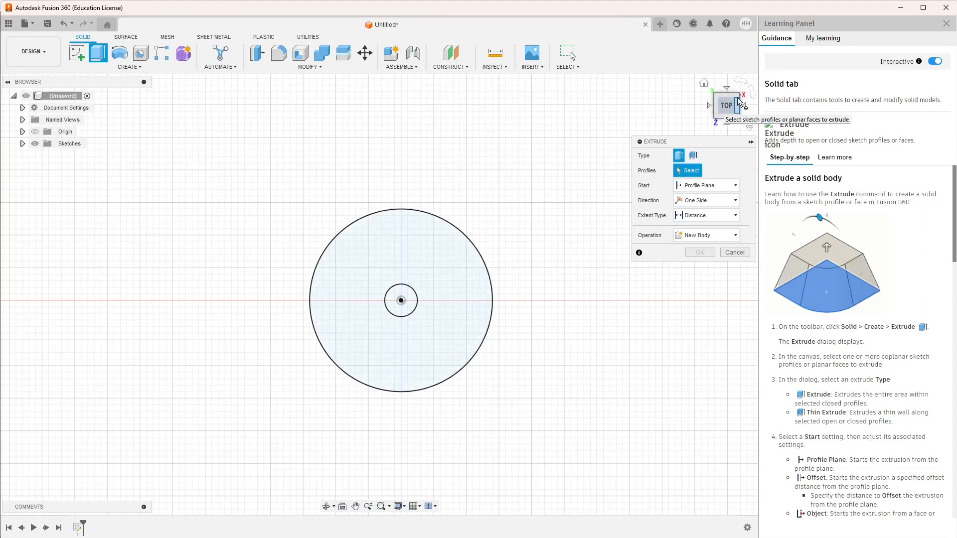
{"action": "left_click", "coordinate": [737, 98]}
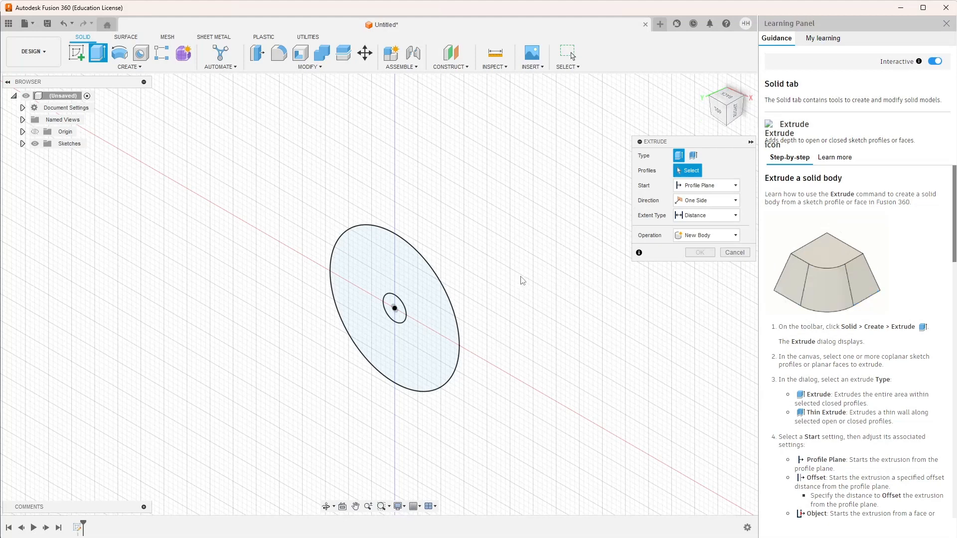
{"action": "left_click", "coordinate": [379, 276]}
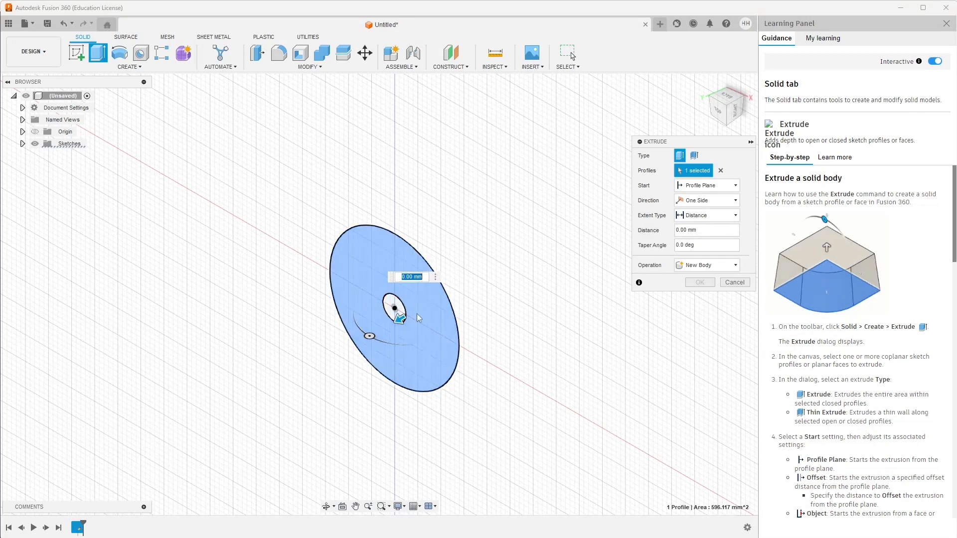
{"action": "left_click_drag", "start_coordinate": [402, 319], "coordinate": [372, 335]}
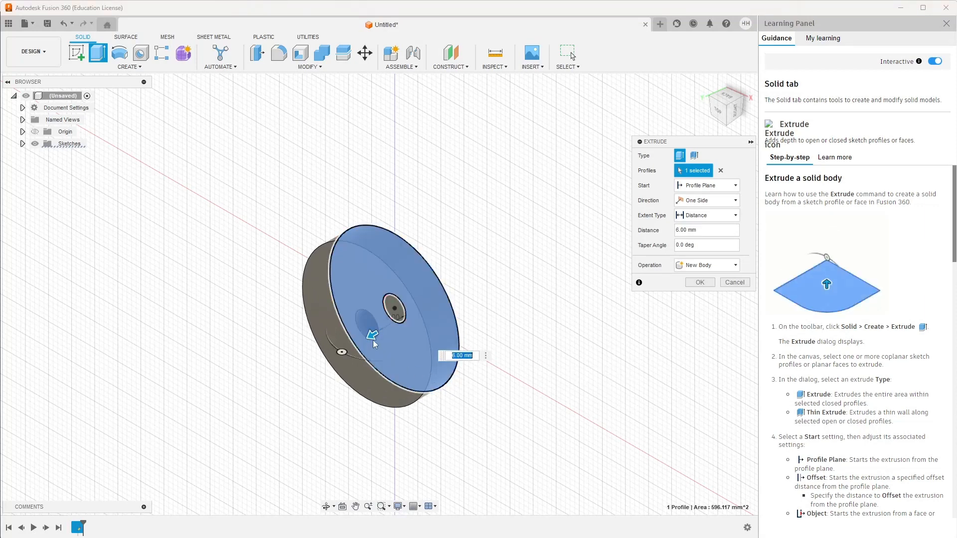
{"action": "mouse_move", "coordinate": [367, 339]}
{"action": "left_mouse_down"}
{"action": "mouse_move", "coordinate": [341, 350]}
{"action": "mouse_move", "coordinate": [384, 333]}
{"action": "left_mouse_up"}
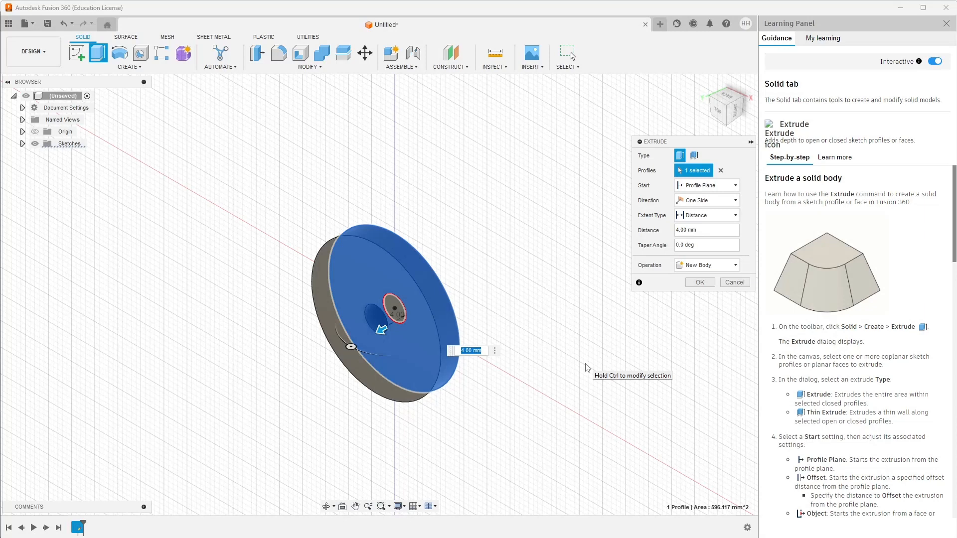
{"action": "type", "text": "14"}
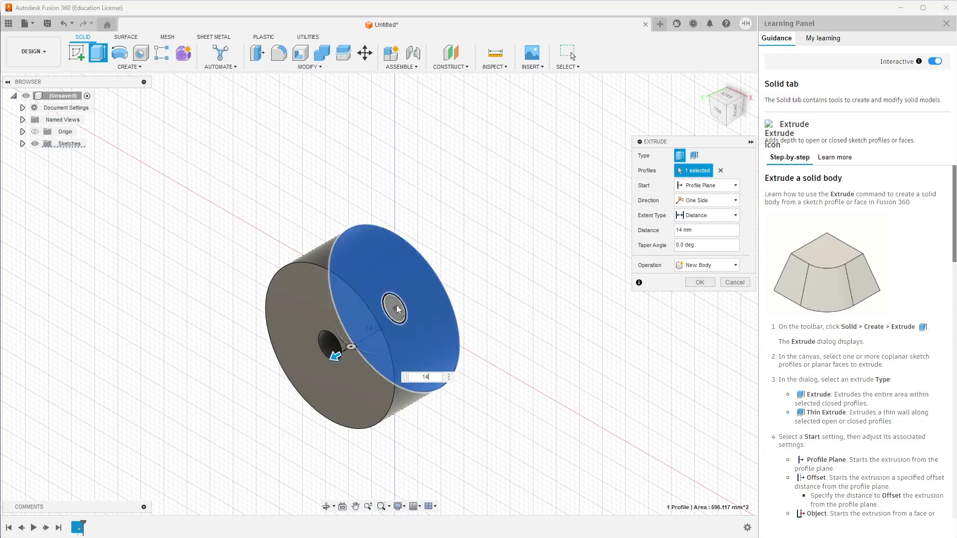
Add the inner circle to the extrusion profiles and complete the extrusion as a solid cylinder
{"action": "left_click", "coordinate": [319, 348]}
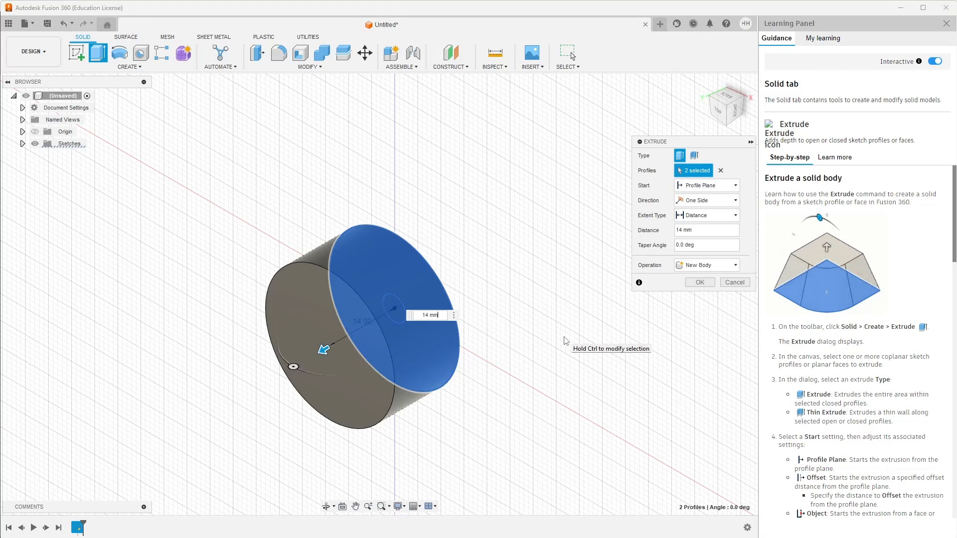
{"action": "left_click", "coordinate": [399, 320]}
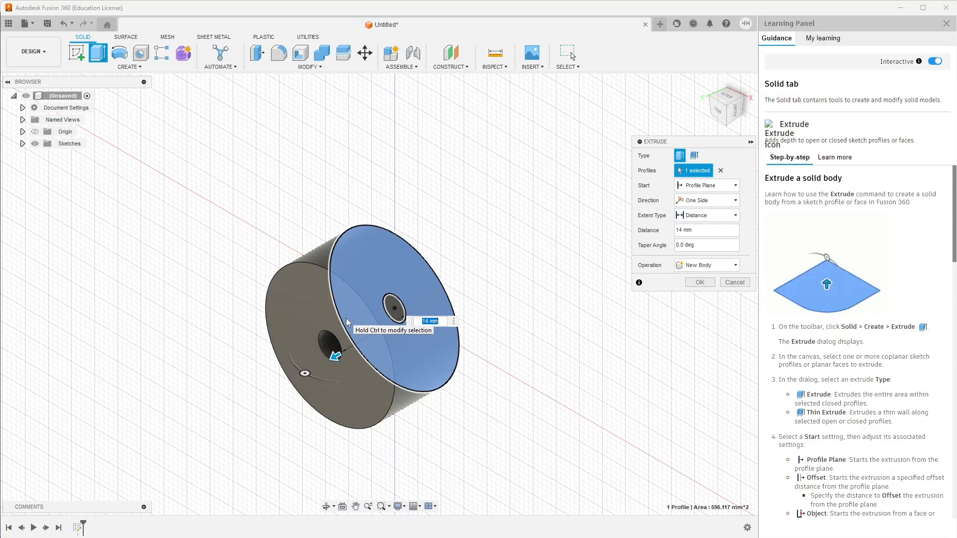
{"action": "left_click", "coordinate": [397, 313]}
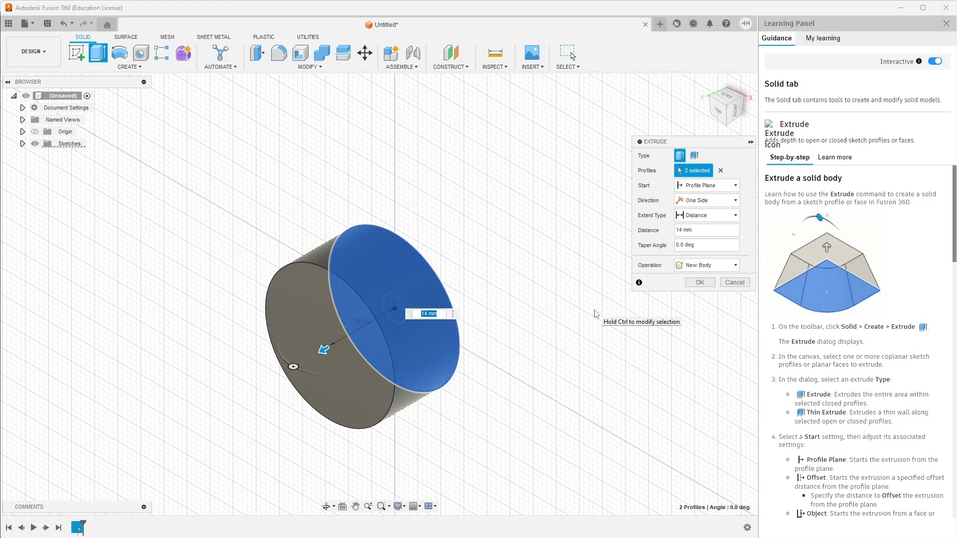
{"action": "left_click", "coordinate": [699, 283]}
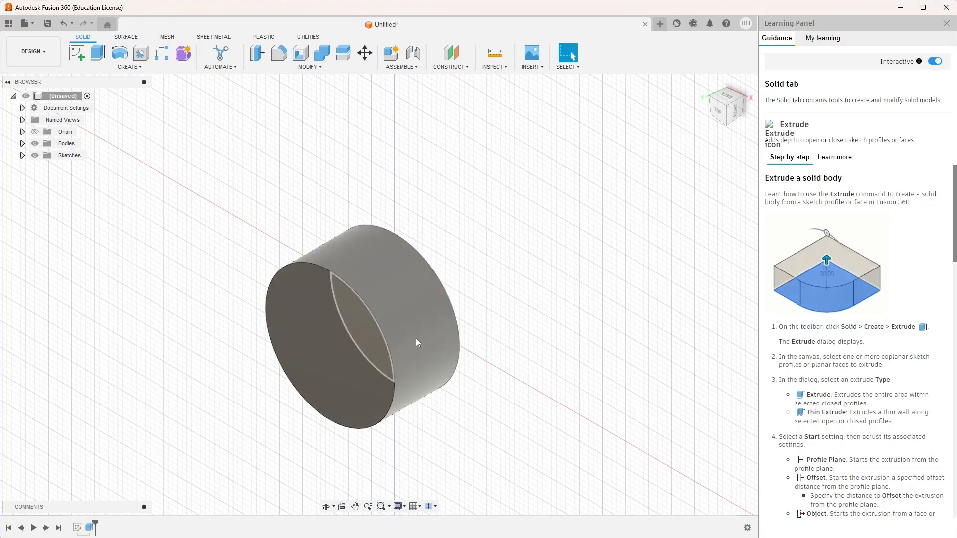
Examine the extruded cylinder from several angles and distances, including straight from the top, and return to an angled view
{"action": "middle_click_drag", "start_coordinate": [416, 338], "coordinate": [380, 300], "text": "shift"}
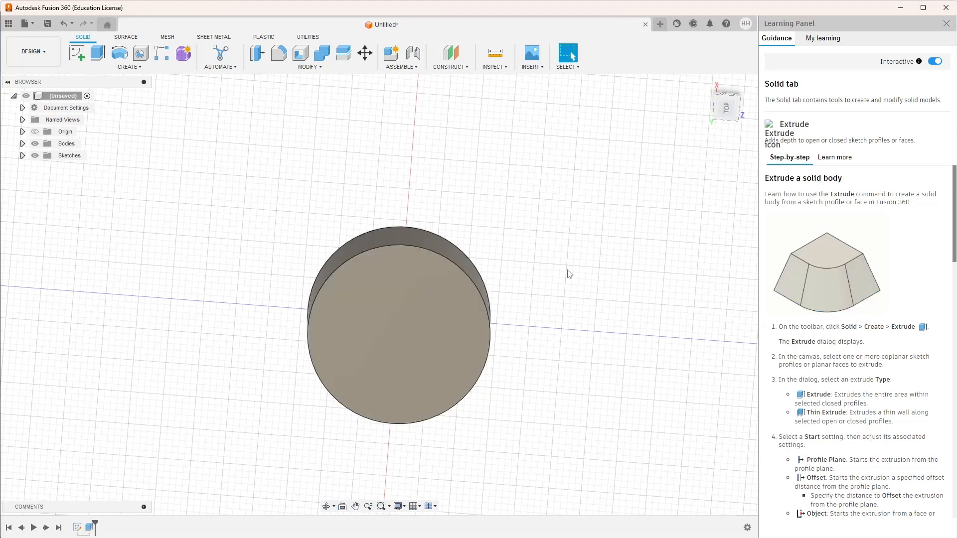
{"action": "scroll", "coordinate": [497, 214], "scroll_direction": "down", "scroll_amount": 4}
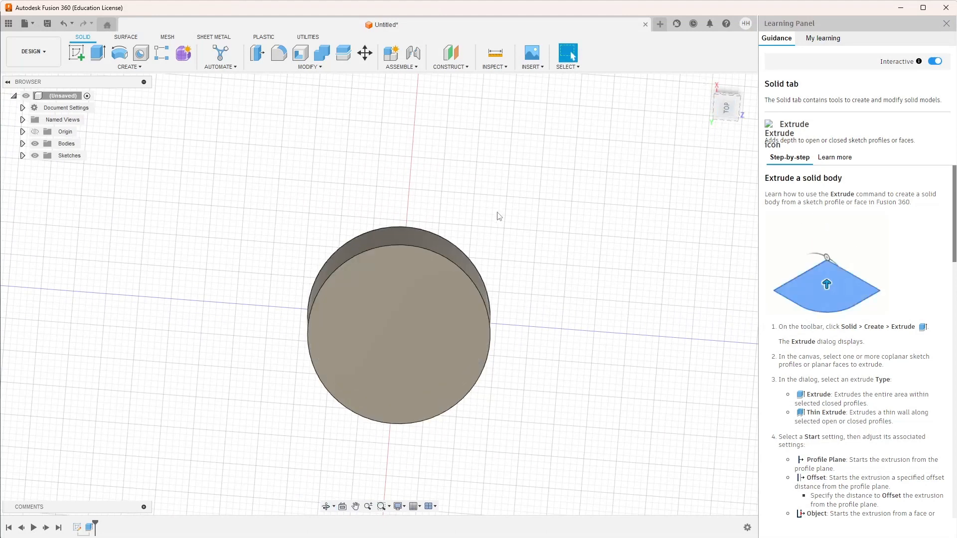
{"action": "scroll", "coordinate": [515, 223], "scroll_direction": "down", "scroll_amount": 3}
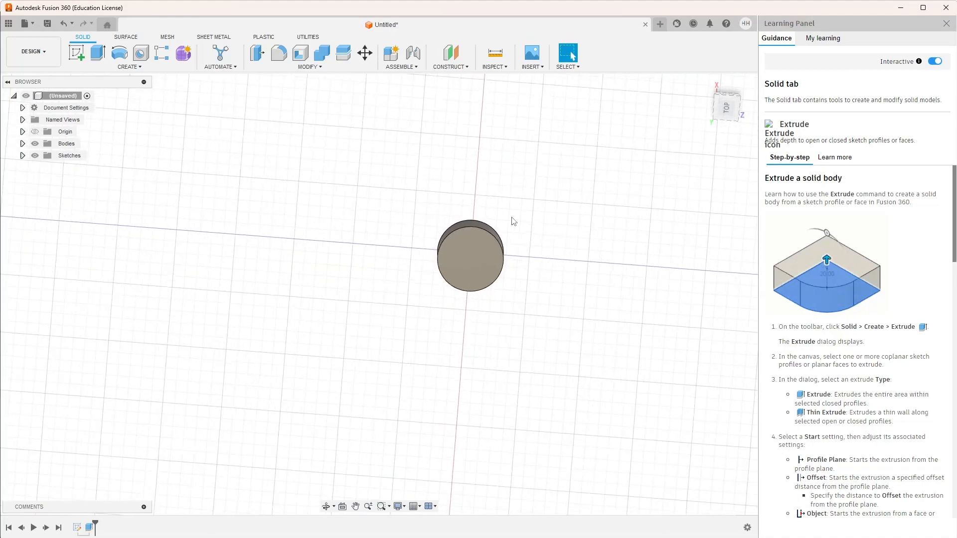
{"action": "scroll", "coordinate": [523, 227], "scroll_direction": "up", "scroll_amount": 3}
{"action": "scroll", "coordinate": [516, 278], "scroll_direction": "down", "scroll_amount": 3}
{"action": "scroll", "coordinate": [515, 278], "scroll_direction": "up", "scroll_amount": 3}
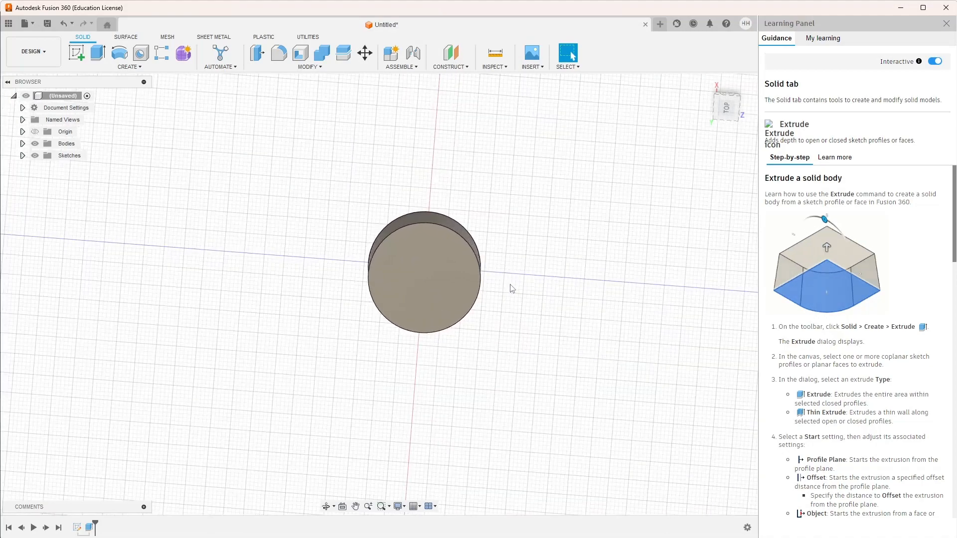
{"action": "scroll", "coordinate": [510, 286], "scroll_direction": "down", "scroll_amount": 3}
{"action": "scroll", "coordinate": [521, 282], "scroll_direction": "up", "scroll_amount": 3}
{"action": "middle_click_drag", "start_coordinate": [316, 181], "coordinate": [419, 188]}
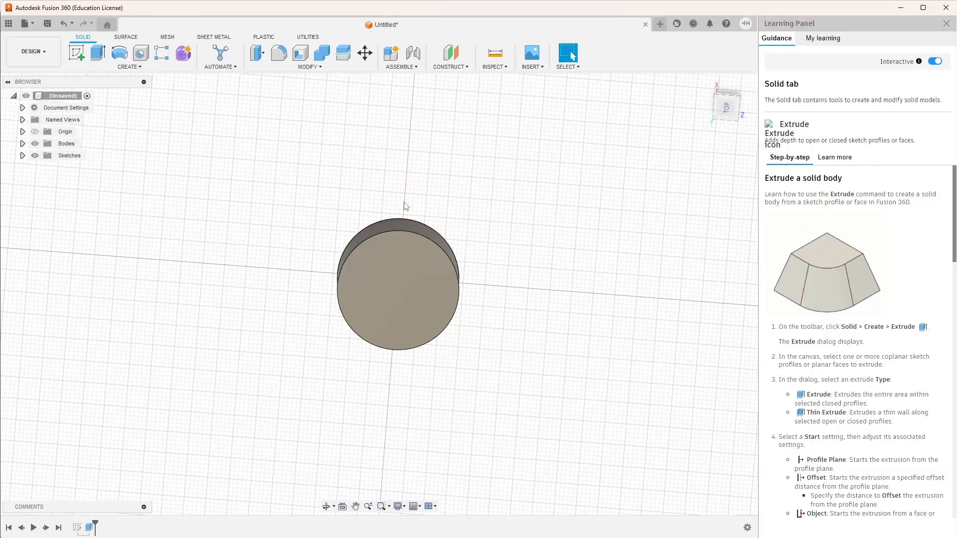
{"action": "middle_click_drag", "start_coordinate": [405, 206], "coordinate": [636, 268], "text": "shift"}
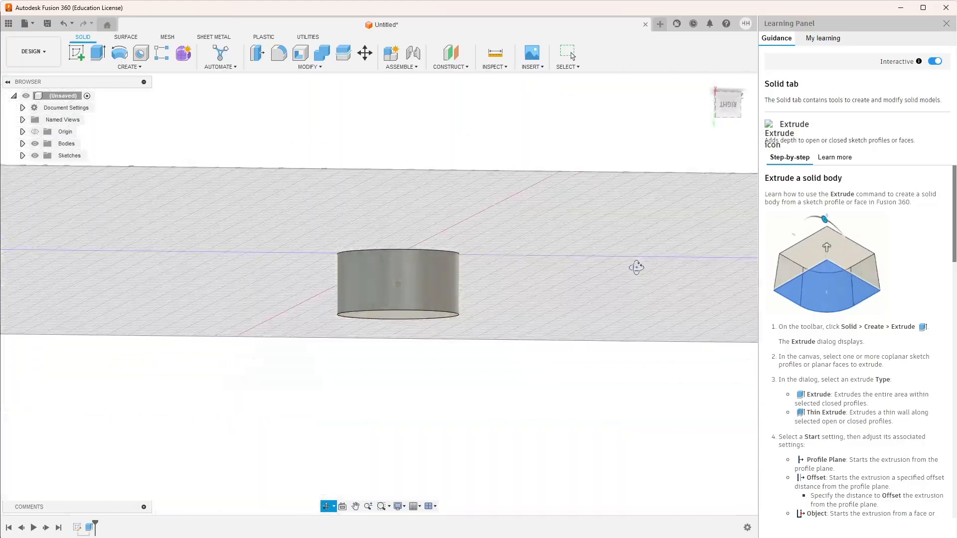
{"action": "left_click_drag", "start_coordinate": [636, 267], "coordinate": [548, 228]}
{"action": "key", "text": "Escape"}
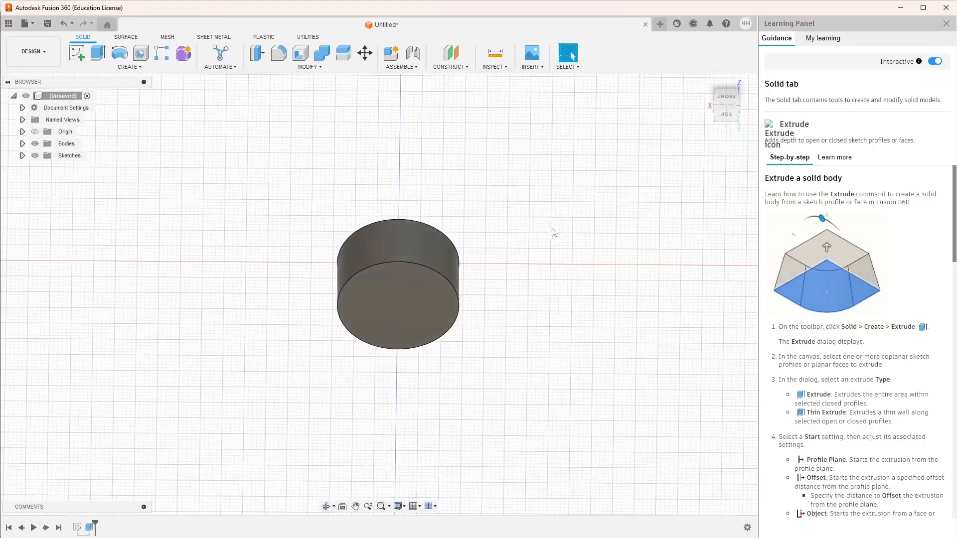
{"action": "left_click", "coordinate": [724, 116]}
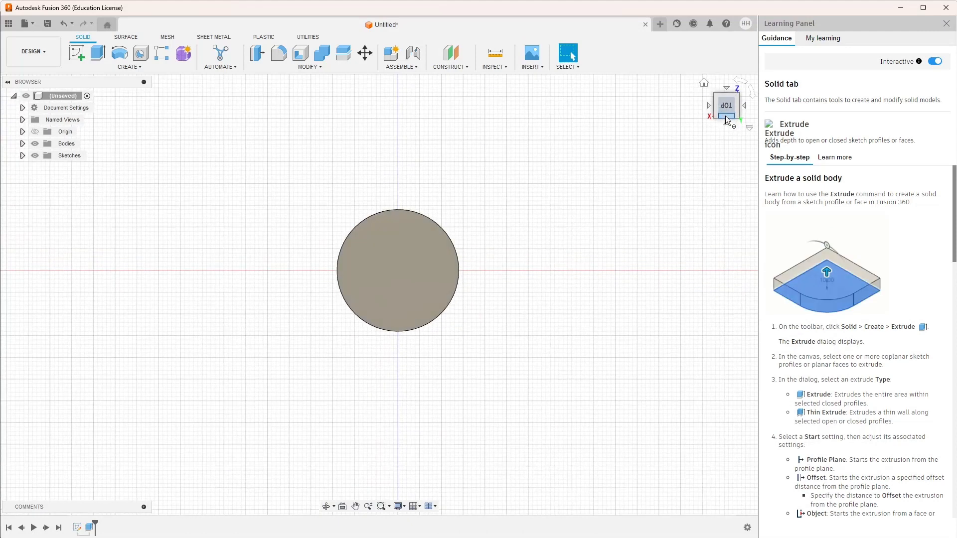
{"action": "left_click", "coordinate": [742, 85]}
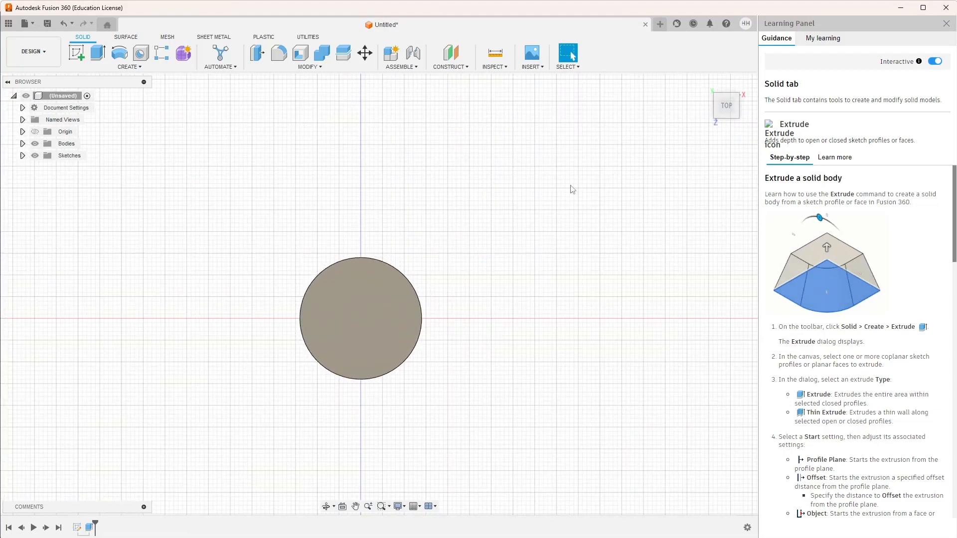
{"action": "left_click", "coordinate": [738, 97]}
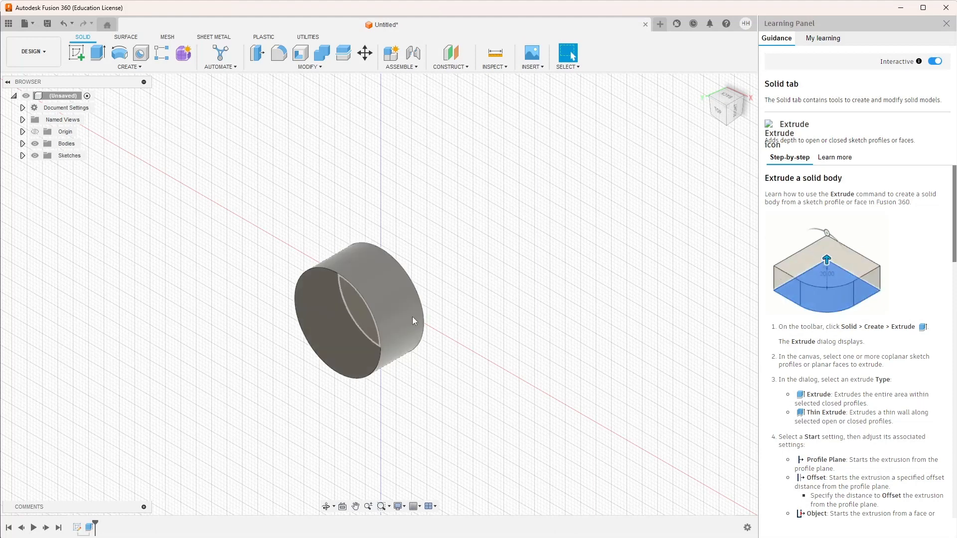
Start a new extrusion and turn on the visibility of Sketch1 so its circles can be selected
{"action": "left_click", "coordinate": [98, 59]}
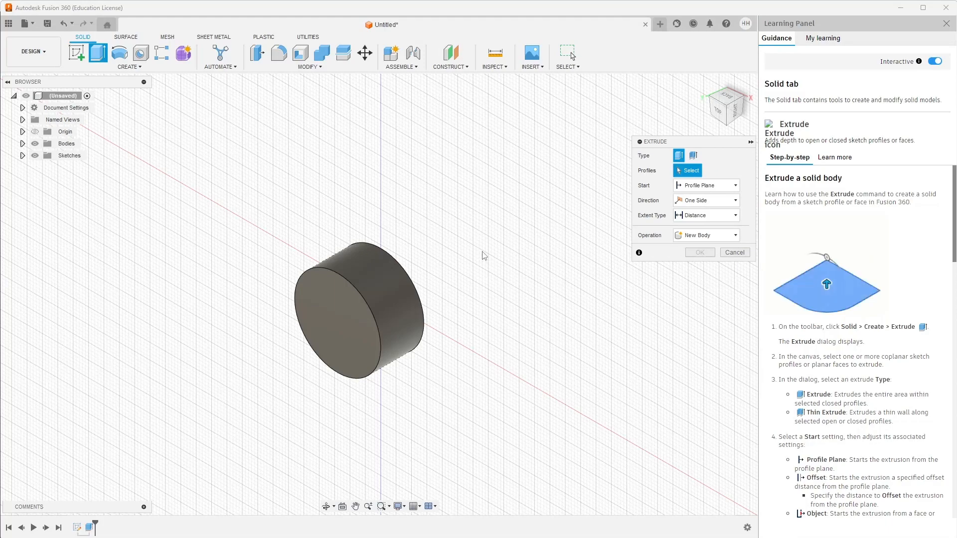
{"action": "middle_click_drag", "start_coordinate": [468, 256], "coordinate": [374, 223], "text": "shift"}
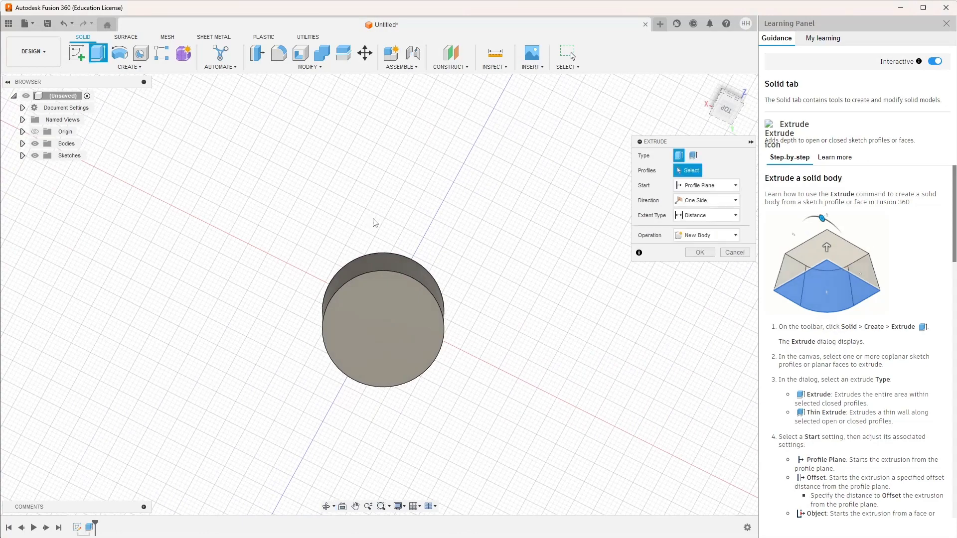
{"action": "left_click", "coordinate": [22, 156]}
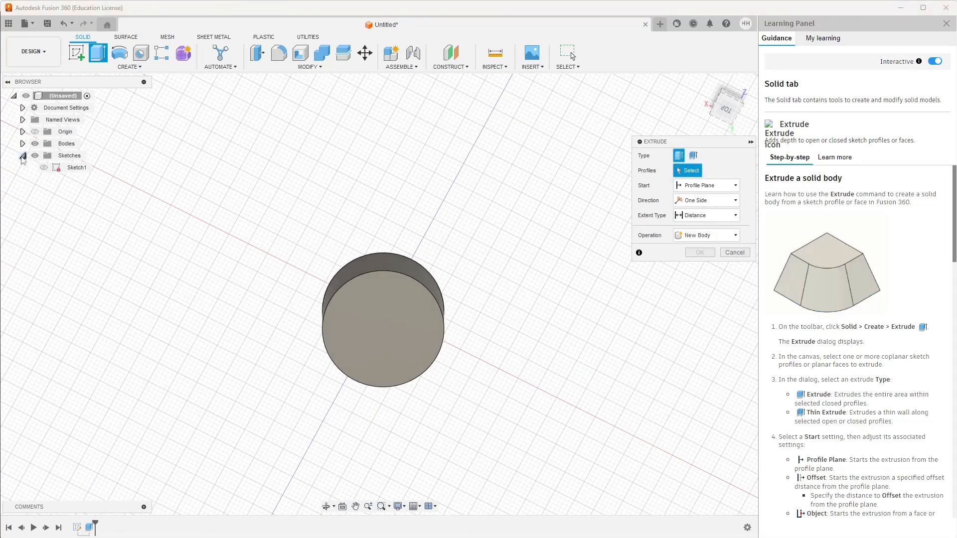
{"action": "left_click", "coordinate": [44, 168]}
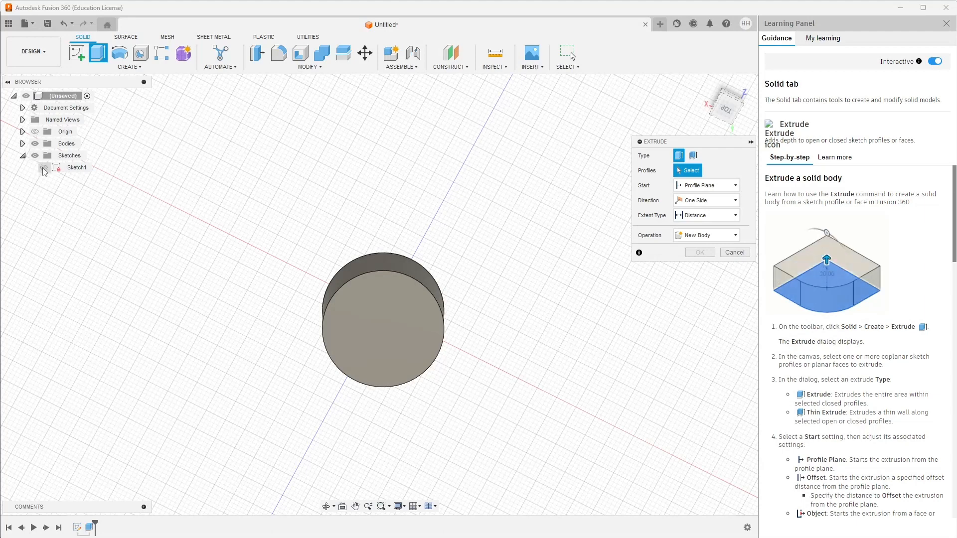
{"action": "left_click", "coordinate": [44, 168]}
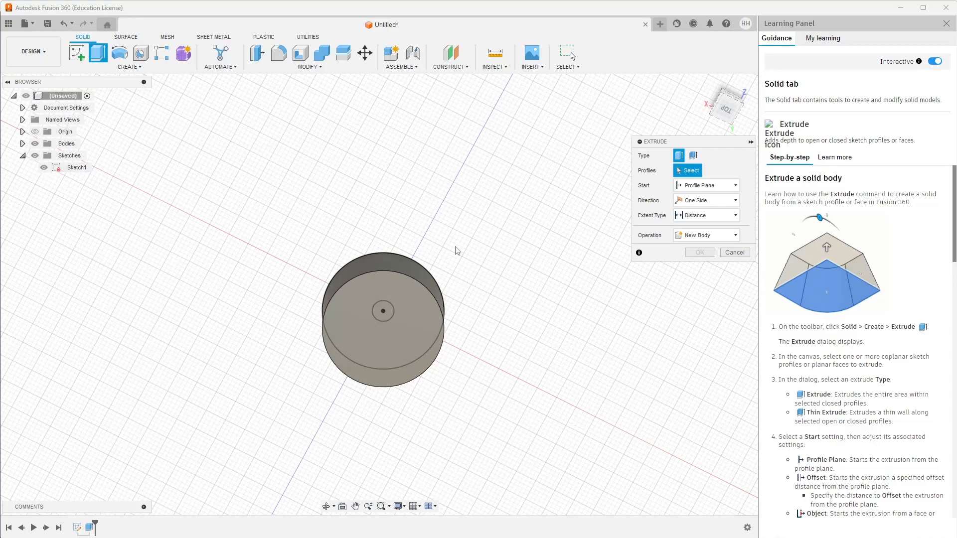
Select the inner 5 mm circle on the cylinder's underside as the extrusion profile and set the operation to Cut
{"action": "mouse_move", "coordinate": [535, 375]}
{"action": "middle_mouse_down", "text": "shift"}
{"action": "mouse_move", "coordinate": [415, 374]}
{"action": "mouse_move", "coordinate": [336, 319]}
{"action": "mouse_move", "coordinate": [318, 262]}
{"action": "mouse_move", "coordinate": [364, 216]}
{"action": "mouse_move", "coordinate": [392, 284]}
{"action": "mouse_move", "coordinate": [342, 405]}
{"action": "mouse_move", "coordinate": [370, 357]}
{"action": "middle_mouse_up", "text": "shift"}
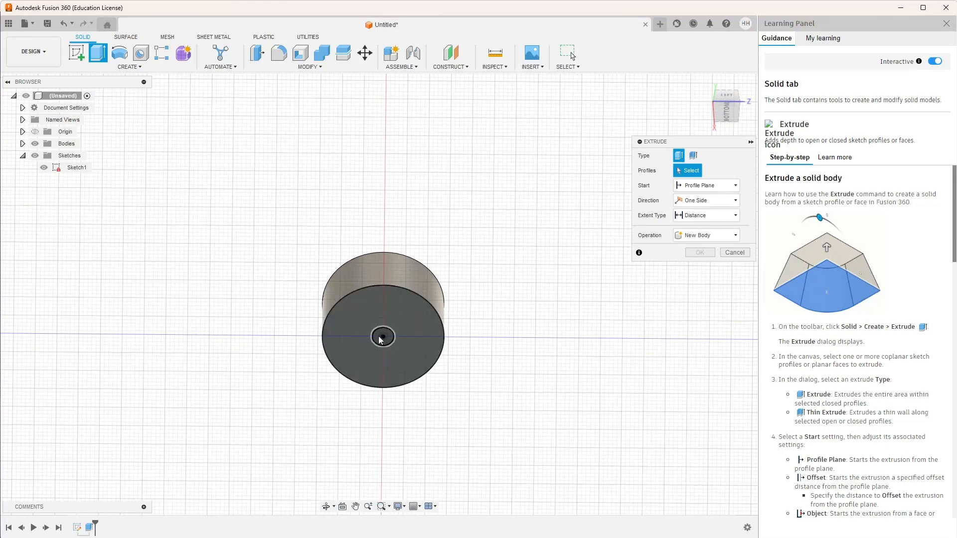
{"action": "left_click", "coordinate": [382, 339]}
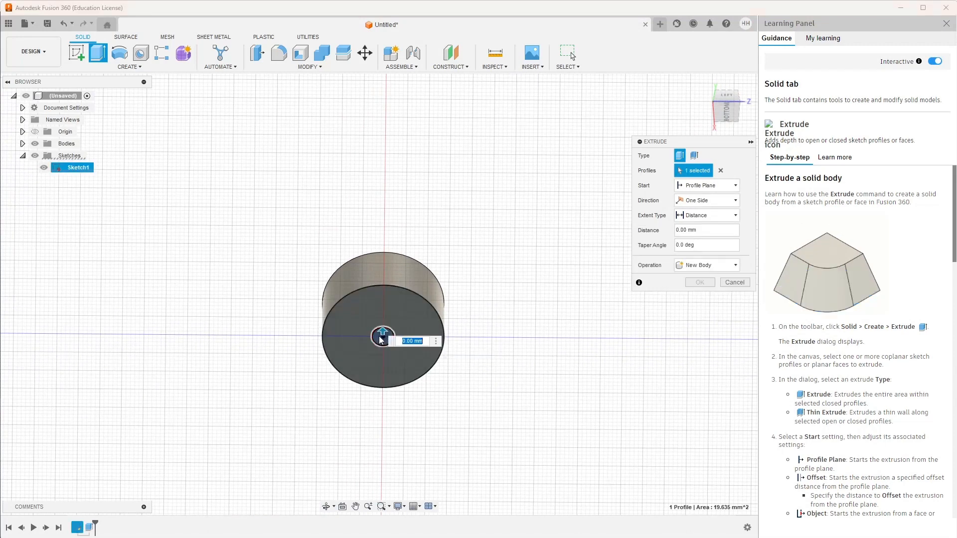
{"action": "left_click", "coordinate": [709, 267]}
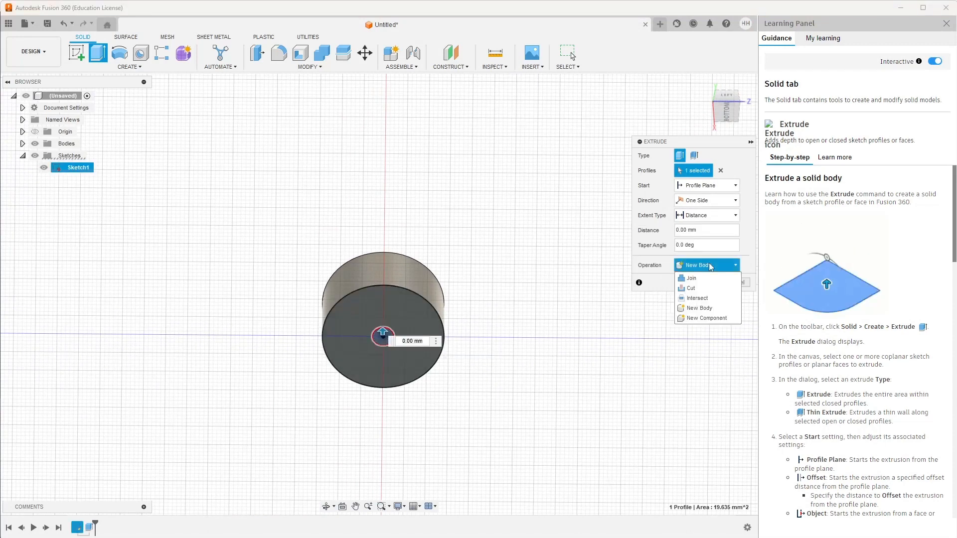
{"action": "left_click", "coordinate": [695, 291]}
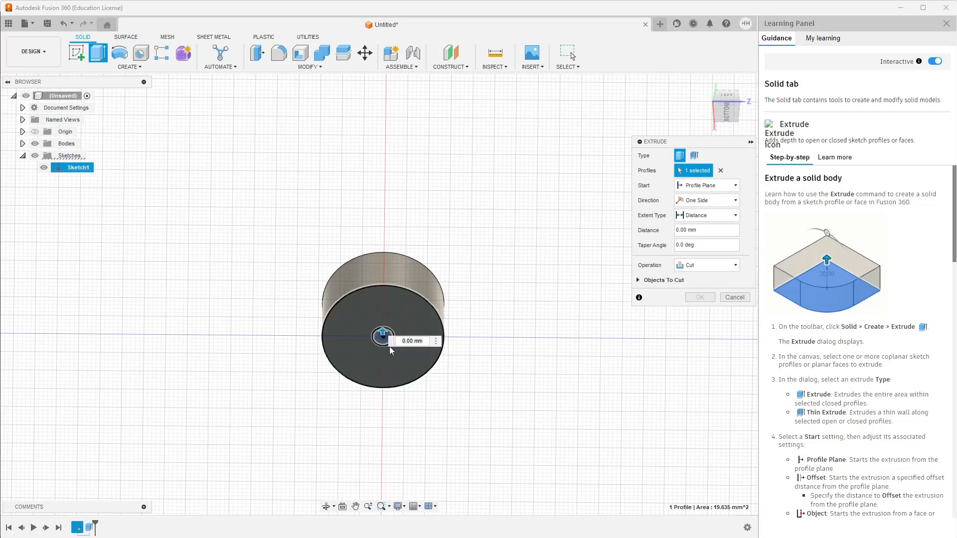
Try cutting the center hole to a distance of 10 mm and then 14 mm, inspecting the preview from above and below
{"action": "left_click_drag", "start_coordinate": [382, 333], "coordinate": [396, 307]}
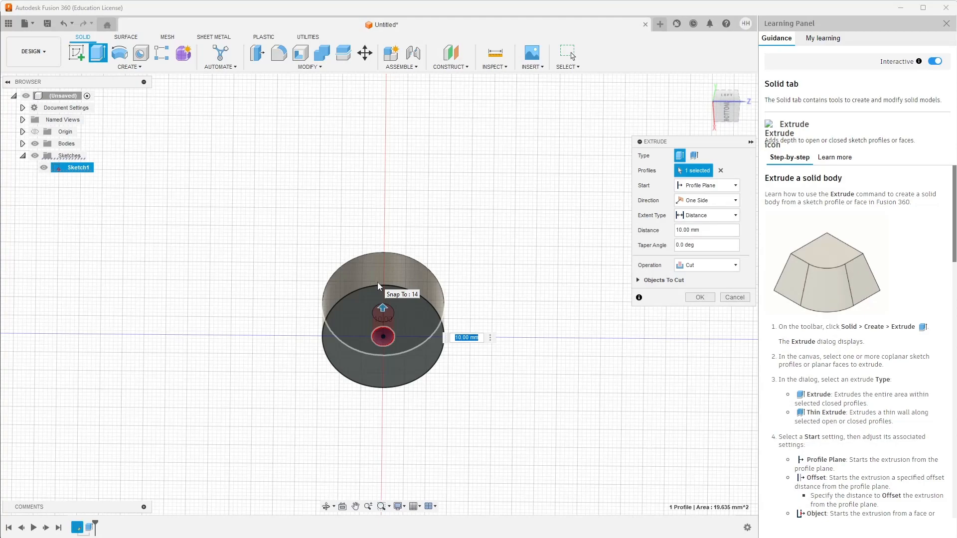
{"action": "middle_click_drag", "start_coordinate": [547, 335], "coordinate": [541, 438], "text": "shift"}
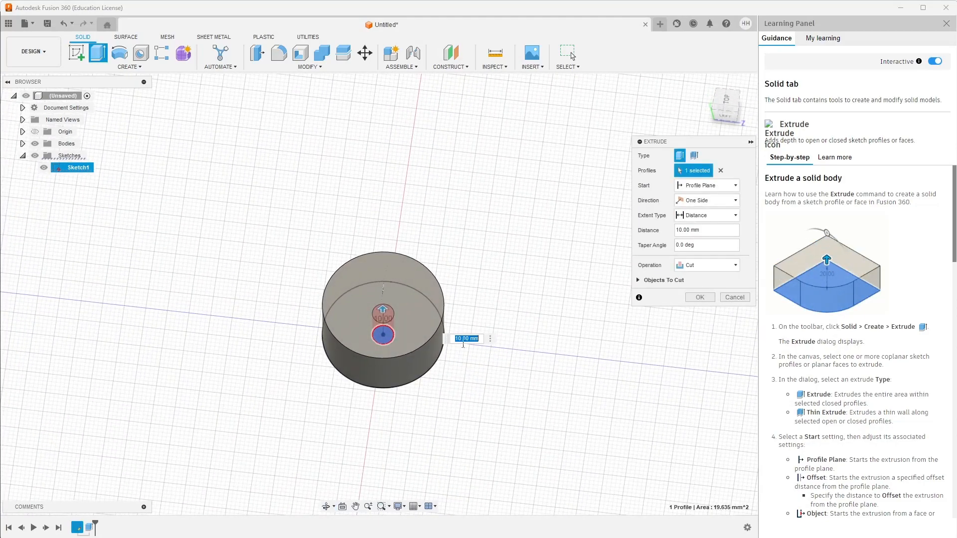
{"action": "left_click", "coordinate": [405, 300]}
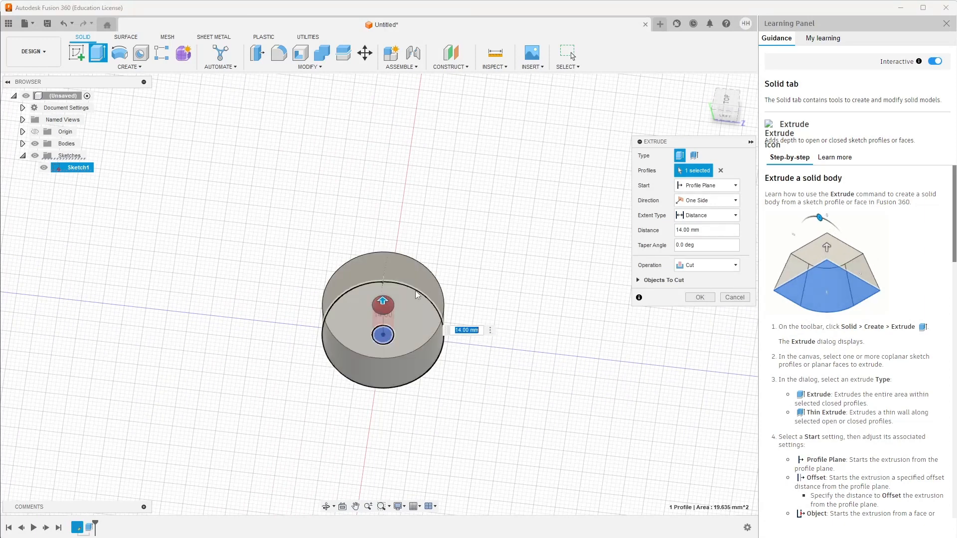
{"action": "middle_click_drag", "start_coordinate": [513, 312], "coordinate": [513, 217], "text": "shift"}
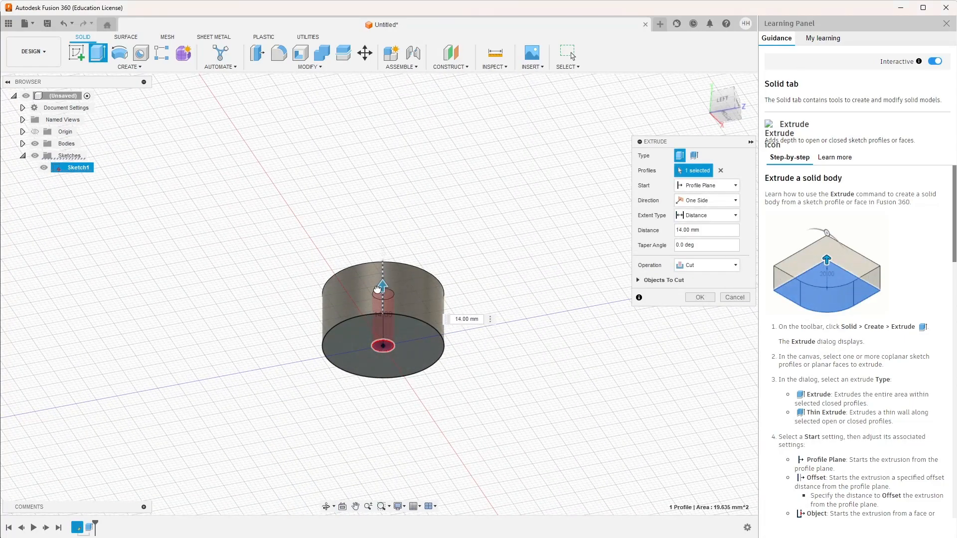
Try cut distances of 8 mm and 9 mm with a 10-degree taper, then return the taper angle to 0 degrees
{"action": "left_click_drag", "start_coordinate": [377, 289], "coordinate": [376, 311]}
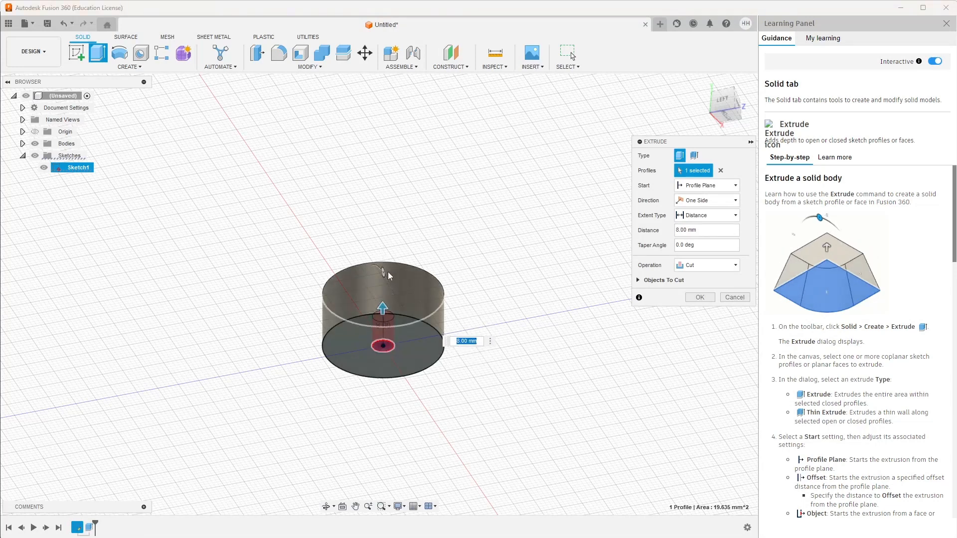
{"action": "mouse_move", "coordinate": [383, 272]}
{"action": "left_mouse_down"}
{"action": "mouse_move", "coordinate": [371, 275]}
{"action": "mouse_move", "coordinate": [399, 280]}
{"action": "mouse_move", "coordinate": [366, 278]}
{"action": "mouse_move", "coordinate": [385, 282]}
{"action": "left_mouse_up"}
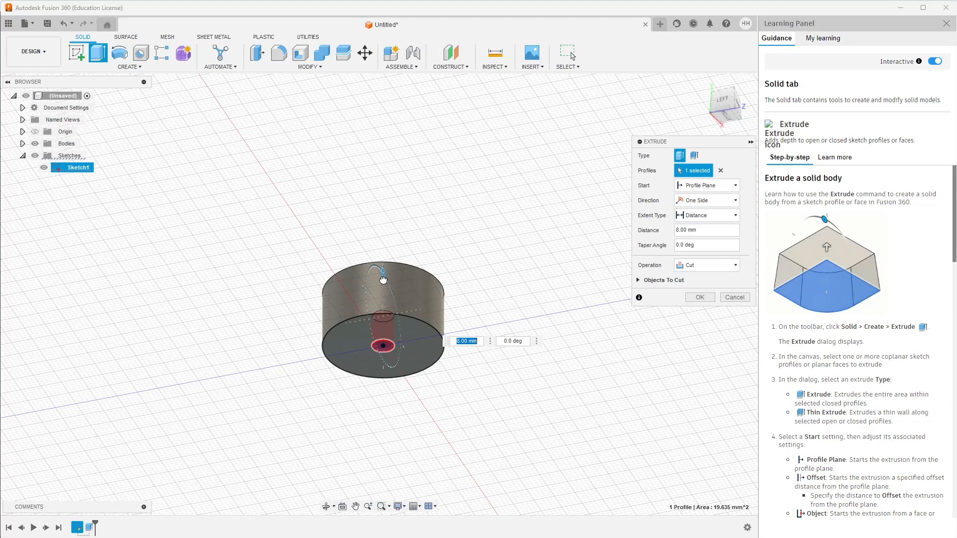
{"action": "left_click_drag", "start_coordinate": [383, 280], "coordinate": [385, 283]}
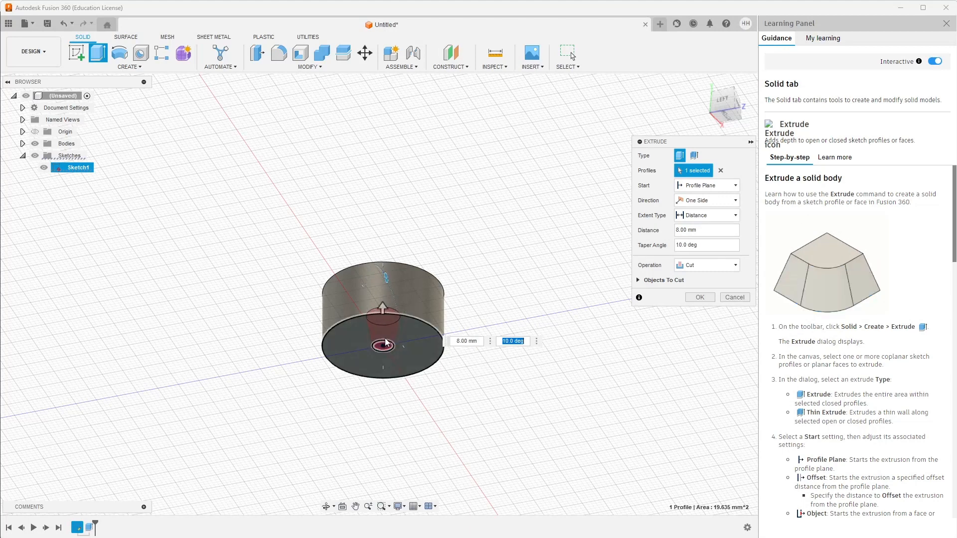
{"action": "left_click_drag", "start_coordinate": [381, 308], "coordinate": [382, 244]}
{"action": "left_click_drag", "start_coordinate": [380, 276], "coordinate": [381, 312]}
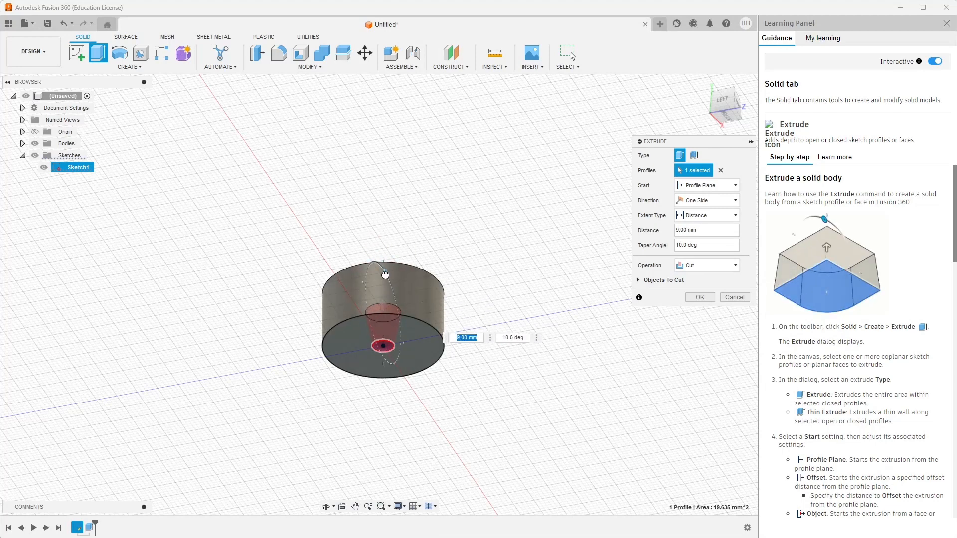
{"action": "left_click_drag", "start_coordinate": [385, 275], "coordinate": [383, 271]}
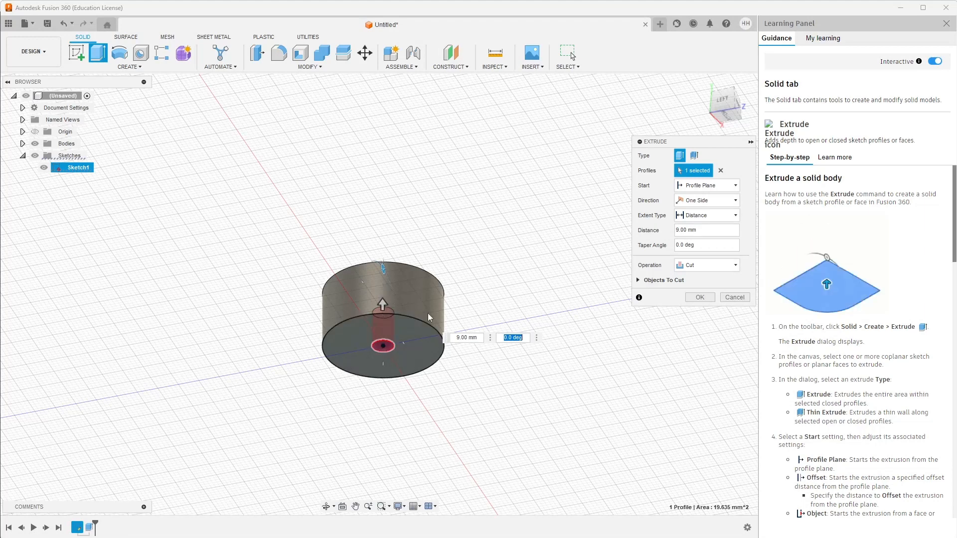
Set the cut distance to 7 mm and complete the blind center hole
{"action": "left_click", "coordinate": [462, 339]}
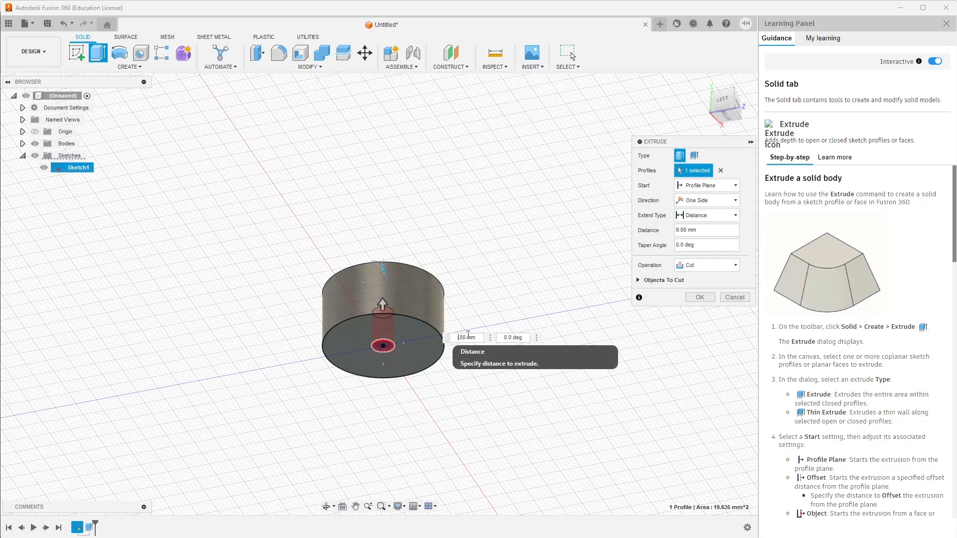
{"action": "key", "text": "BackSpace"}
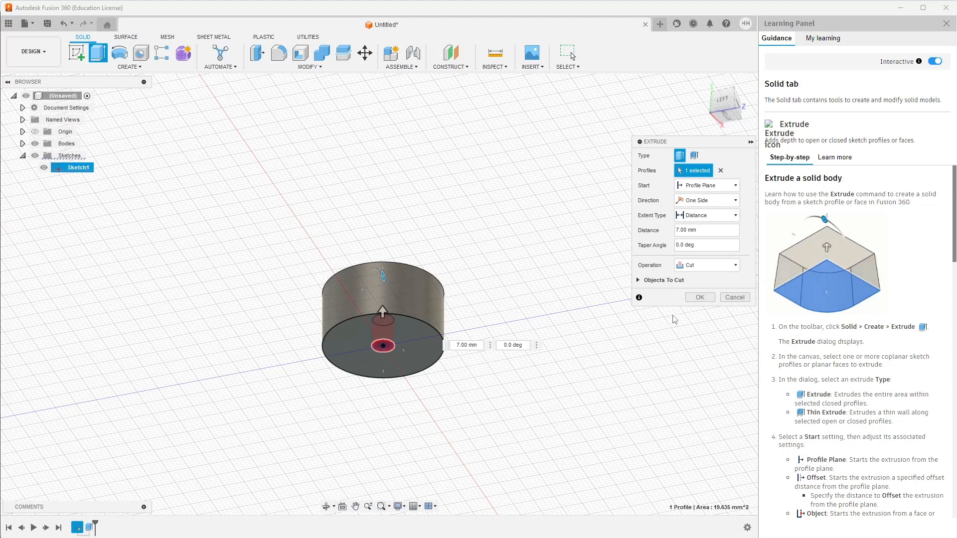
{"action": "left_click", "coordinate": [699, 298]}
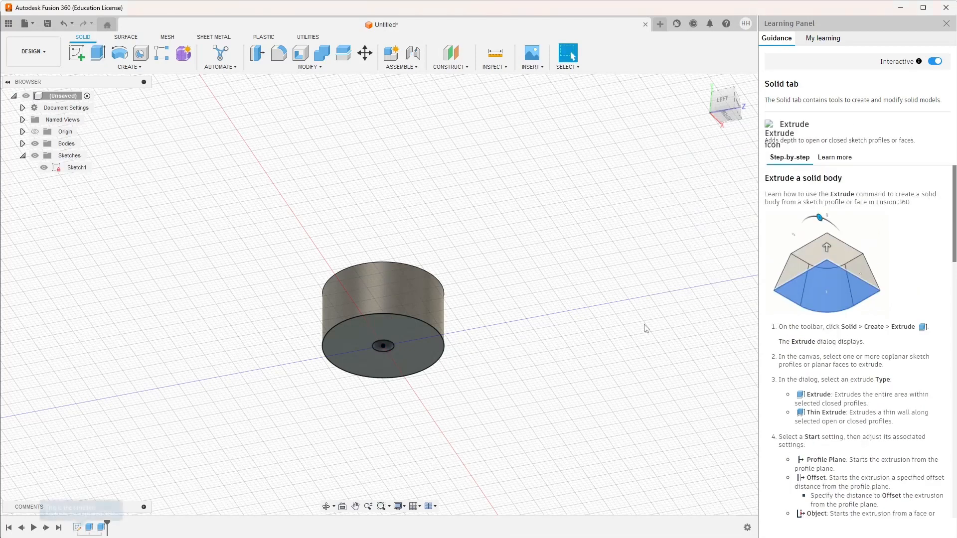
Open Sketch1 for editing and orient the view to look straight at it from the top
{"action": "middle_click_drag", "start_coordinate": [522, 414], "coordinate": [406, 354], "text": "shift"}
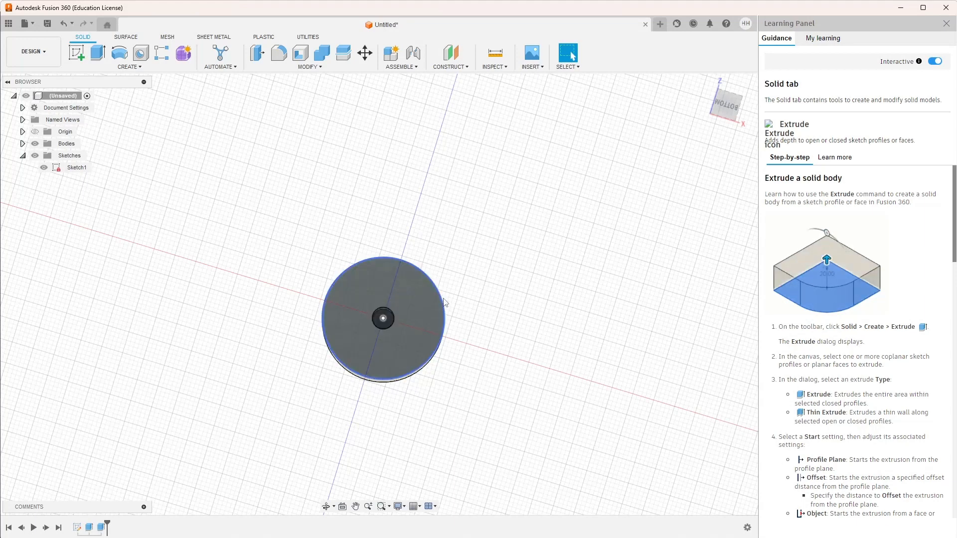
{"action": "right_click", "coordinate": [78, 529]}
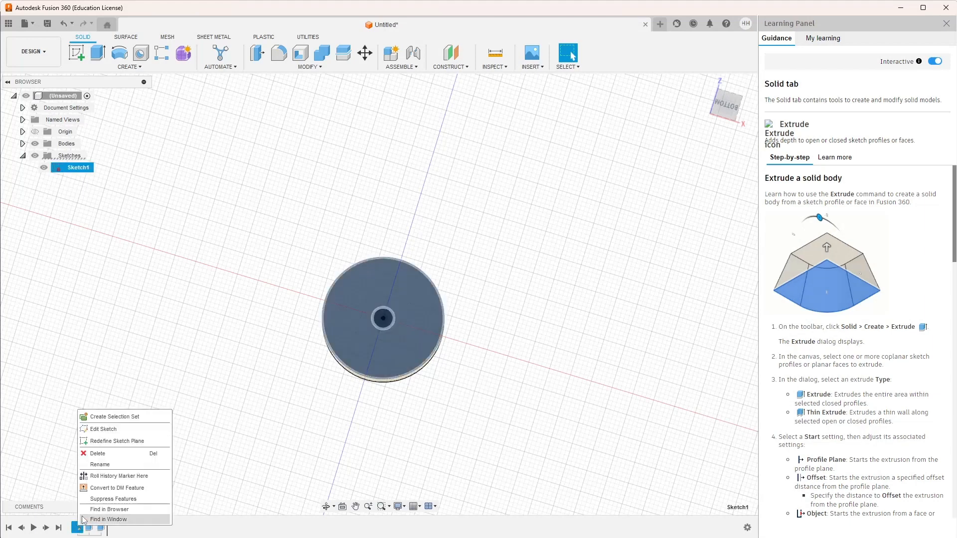
{"action": "left_click", "coordinate": [101, 430]}
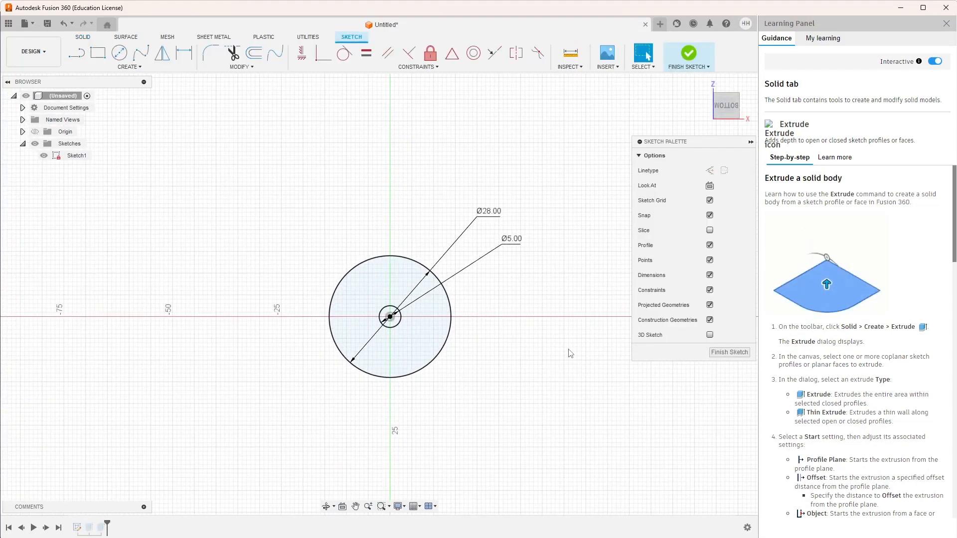
{"action": "left_click", "coordinate": [729, 125]}
{"action": "left_click", "coordinate": [727, 126]}
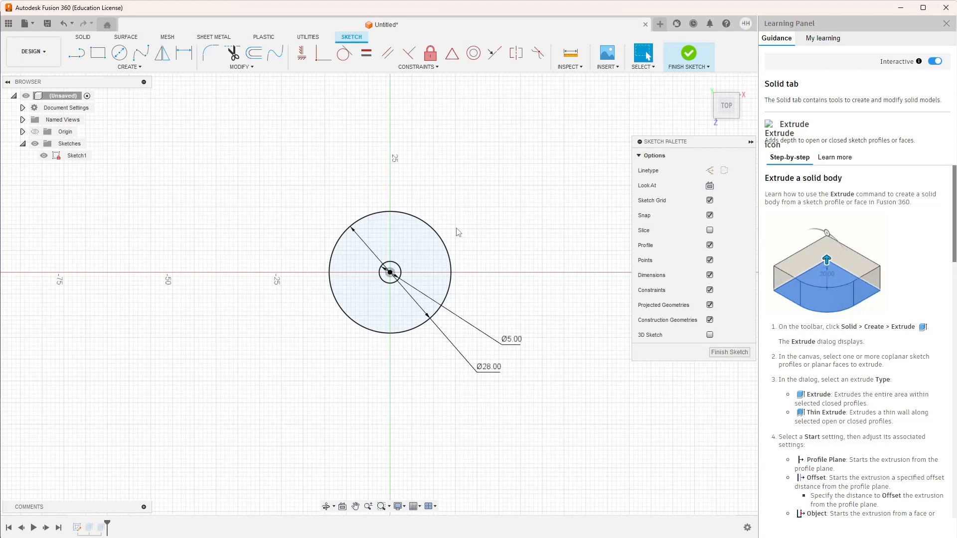
Try a center diameter circle placed off-center inside the 28 mm circle, and remove it from the sketch
{"action": "left_click", "coordinate": [119, 53]}
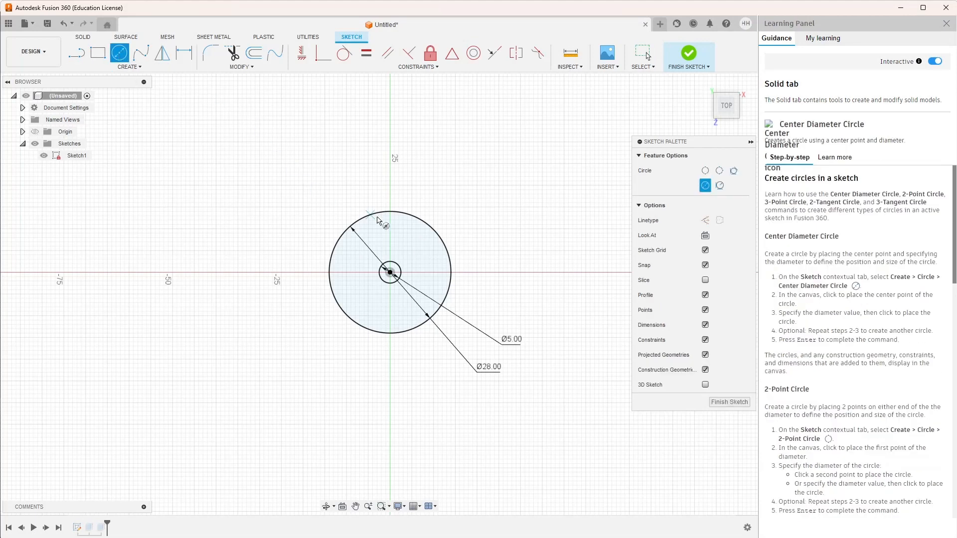
{"action": "left_click", "coordinate": [412, 242]}
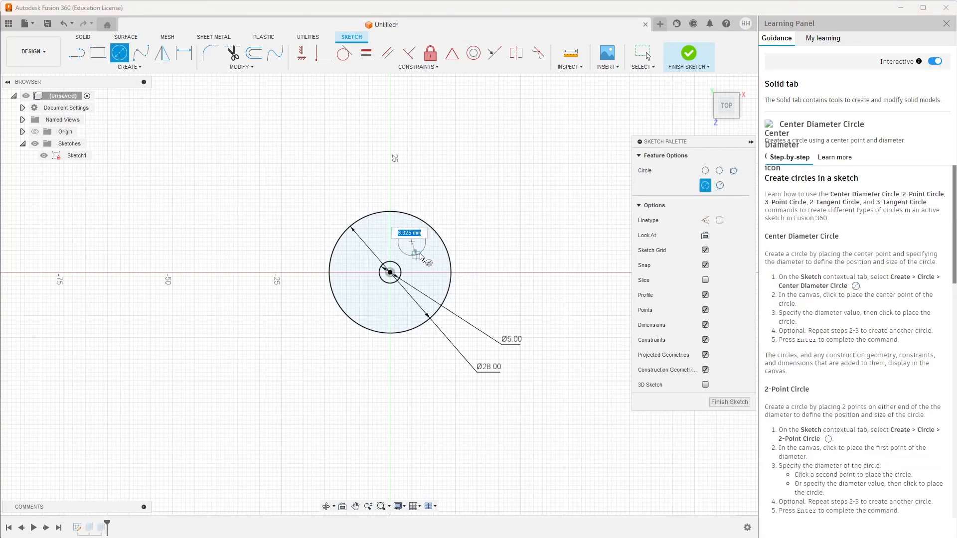
{"action": "left_click", "coordinate": [421, 259]}
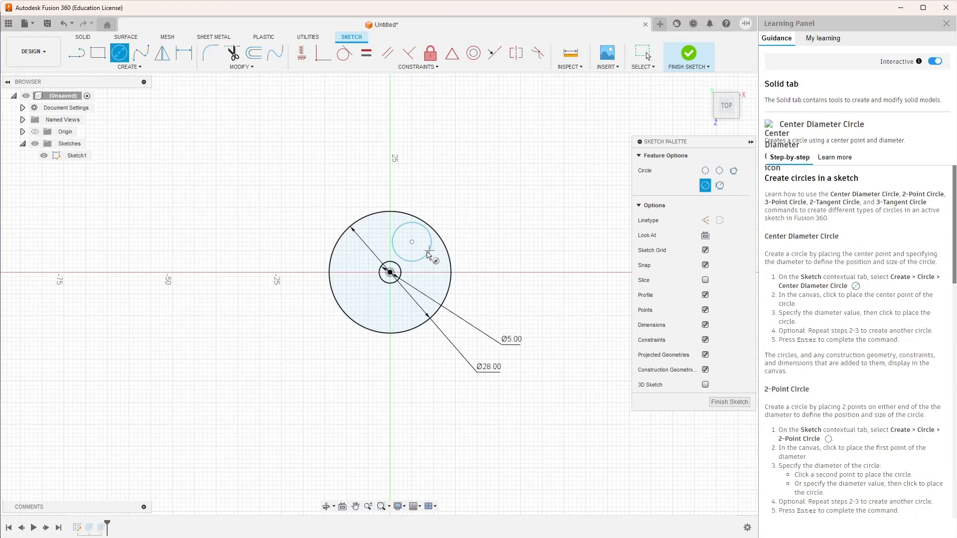
{"action": "left_click", "coordinate": [429, 250]}
{"action": "key", "text": "Escape"}
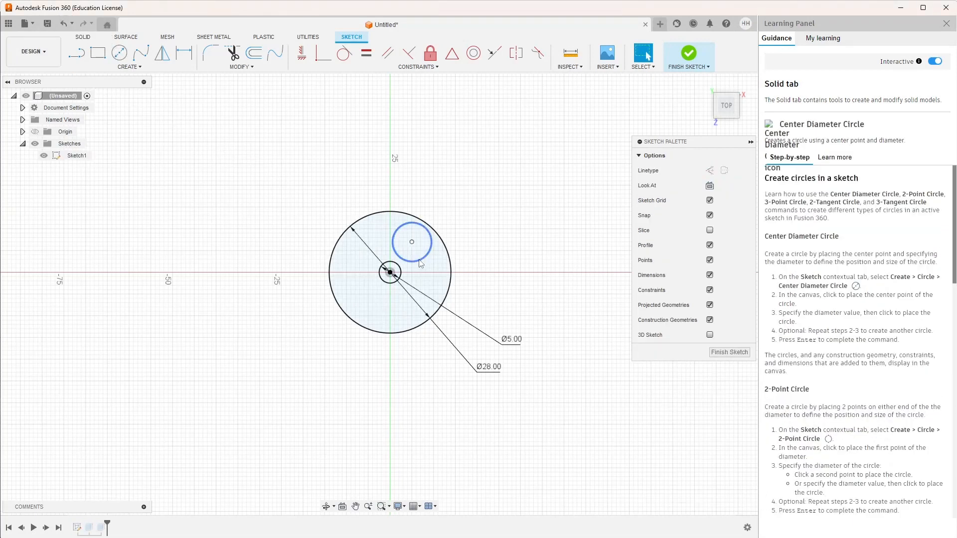
{"action": "key", "text": "Escape"}
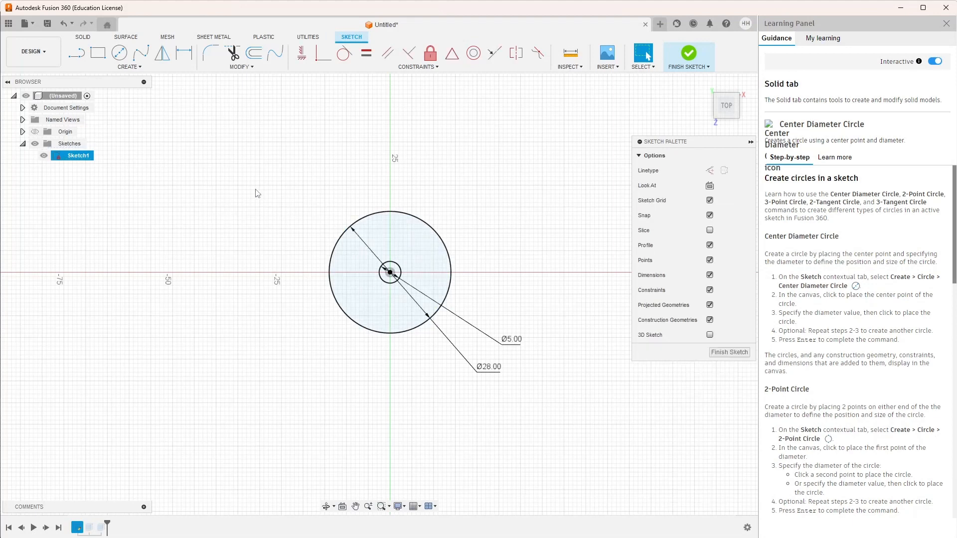
Draw a 24 mm diameter circle centered on the origin and place its dimension outside the circles
{"action": "left_click", "coordinate": [120, 54]}
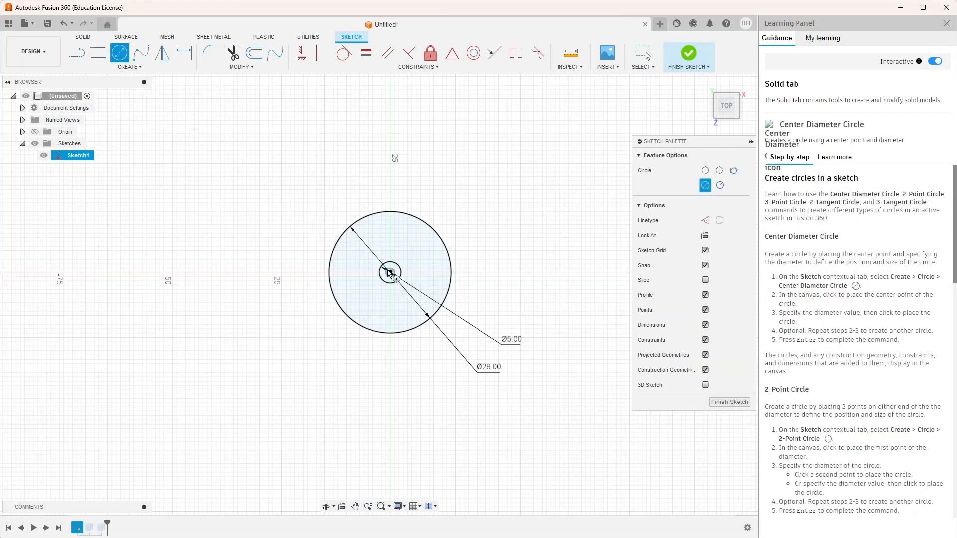
{"action": "left_click", "coordinate": [390, 273]}
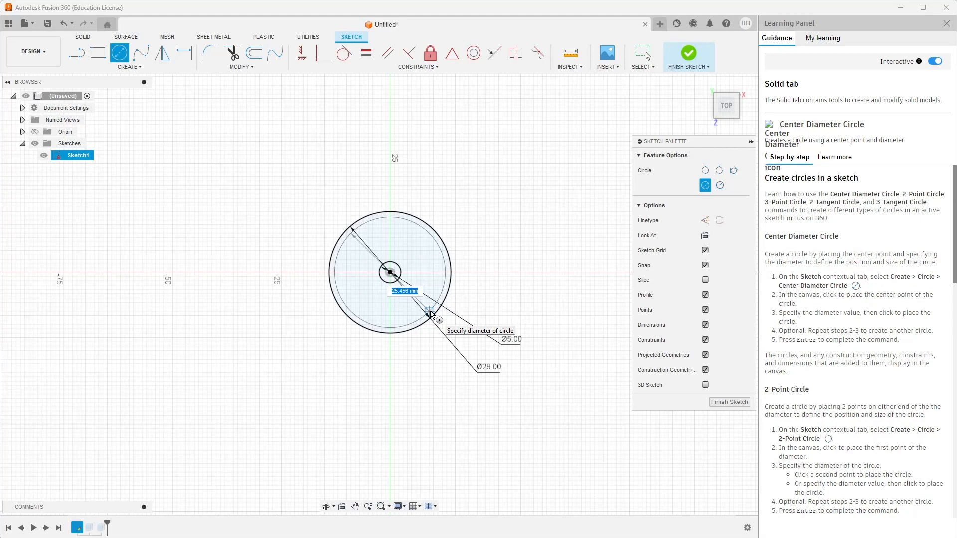
{"action": "type", "text": "24"}
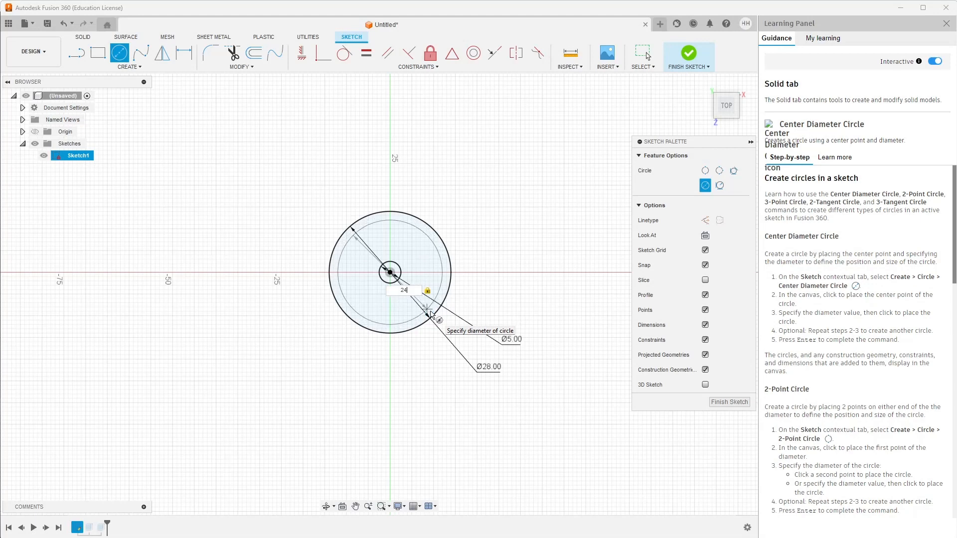
{"action": "key", "text": "Return"}
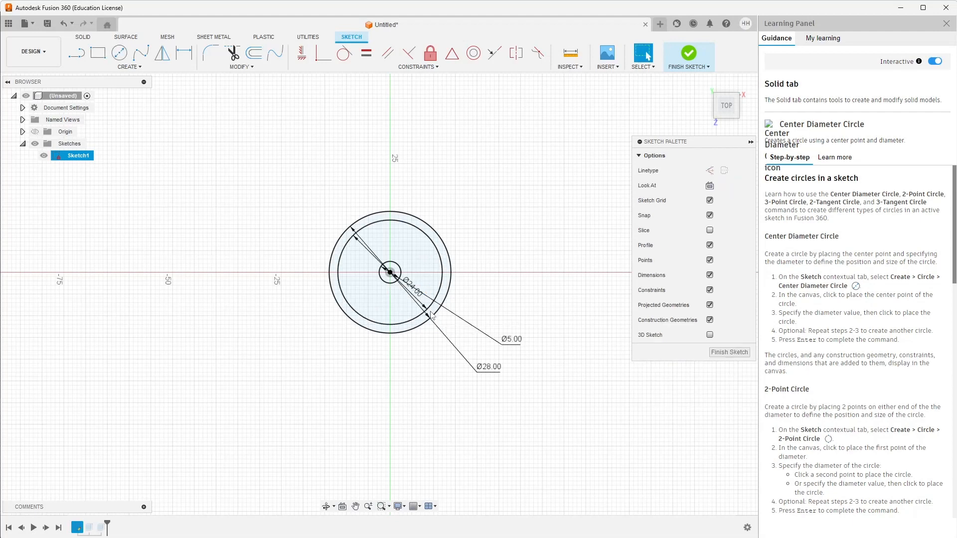
{"action": "left_click_drag", "start_coordinate": [440, 318], "coordinate": [530, 384]}
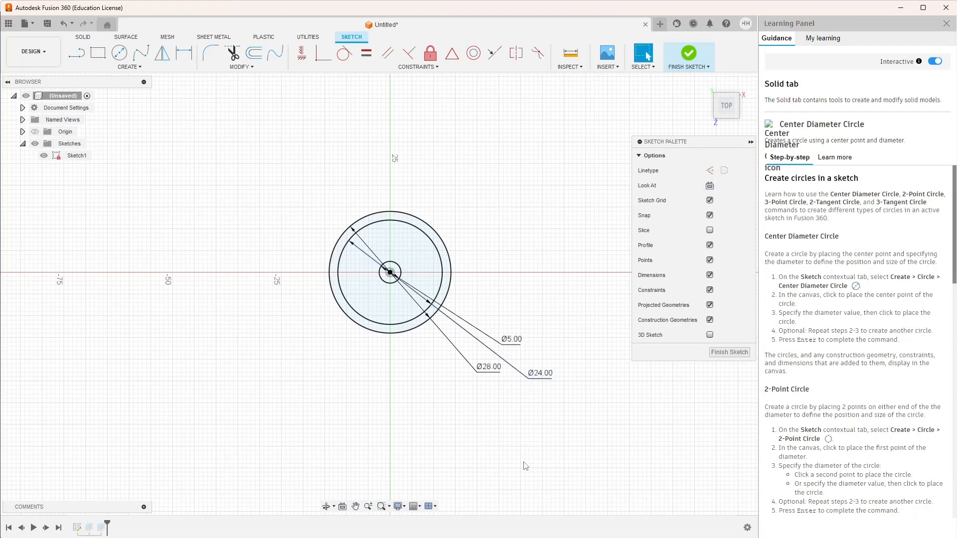
Finish the sketch and extrude-cut the ring profile between the 5 mm and 24 mm circles 12 mm deep into the cylinder
{"action": "left_click", "coordinate": [690, 59]}
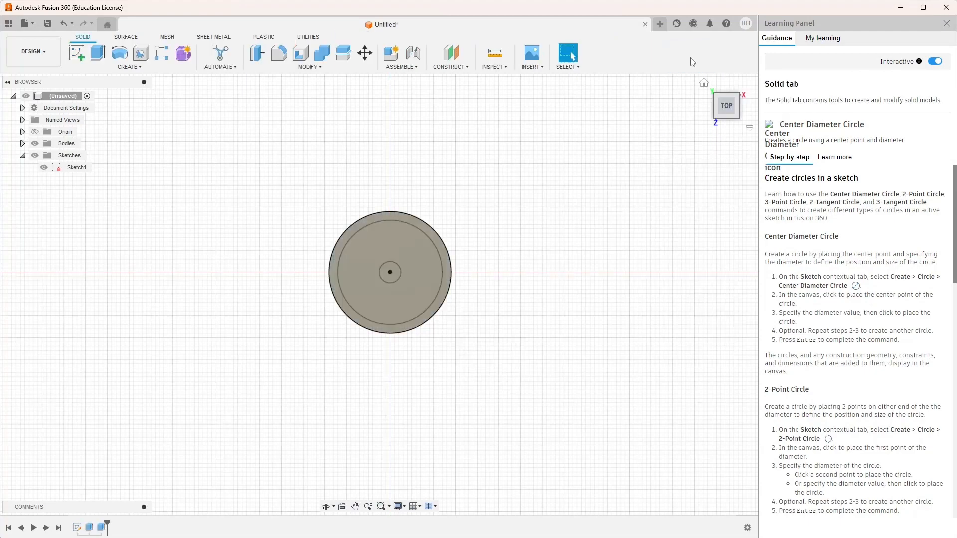
{"action": "left_click", "coordinate": [739, 99]}
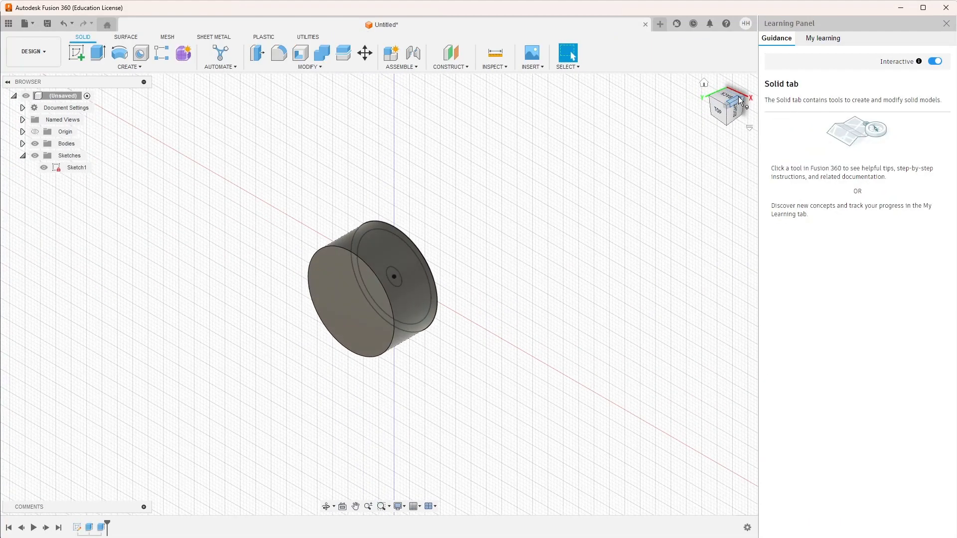
{"action": "left_click", "coordinate": [743, 100]}
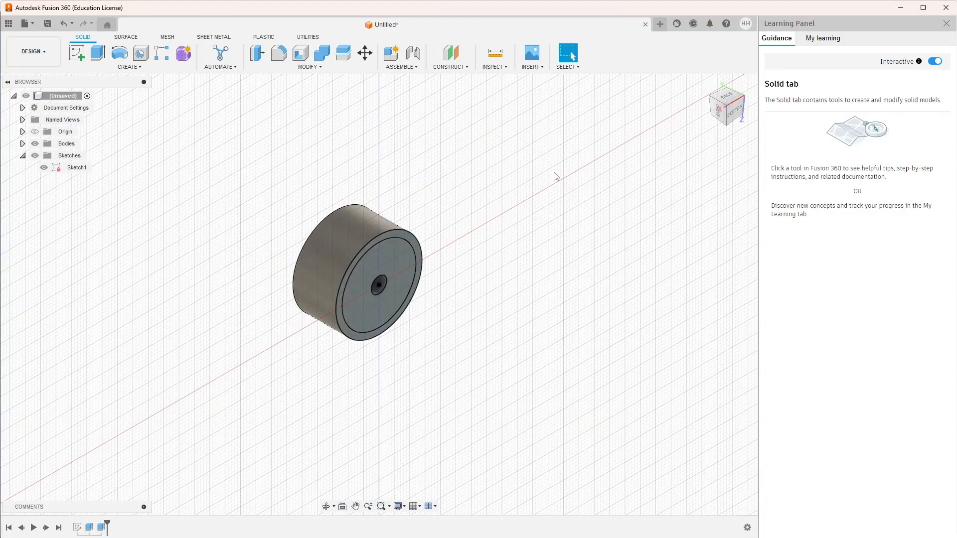
{"action": "left_click", "coordinate": [97, 54]}
{"action": "left_click", "coordinate": [391, 253]}
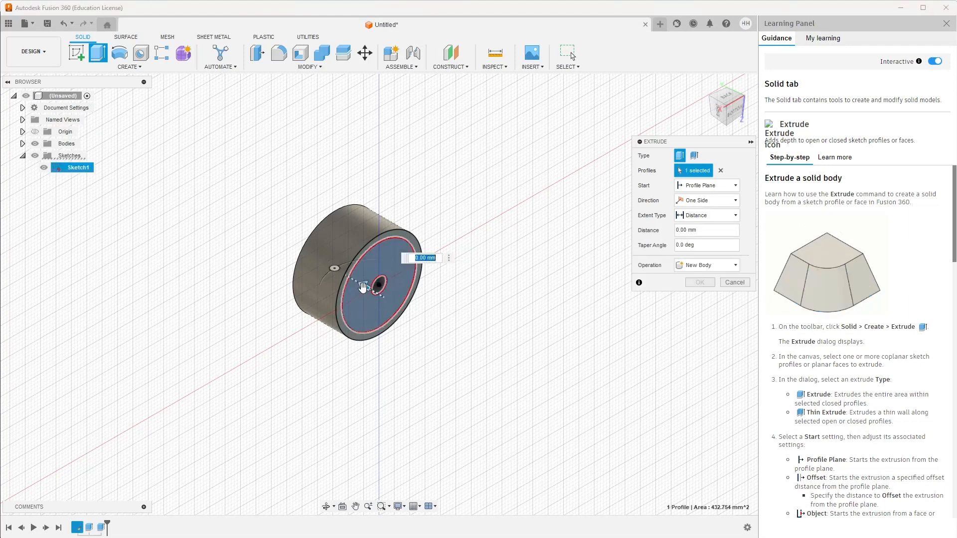
{"action": "left_click_drag", "start_coordinate": [361, 291], "coordinate": [313, 268]}
{"action": "mouse_move", "coordinate": [318, 267]}
{"action": "left_mouse_down"}
{"action": "mouse_move", "coordinate": [414, 314]}
{"action": "mouse_move", "coordinate": [349, 279]}
{"action": "mouse_move", "coordinate": [314, 274]}
{"action": "mouse_move", "coordinate": [365, 276]}
{"action": "mouse_move", "coordinate": [325, 282]}
{"action": "mouse_move", "coordinate": [309, 274]}
{"action": "mouse_move", "coordinate": [316, 279]}
{"action": "left_mouse_up"}
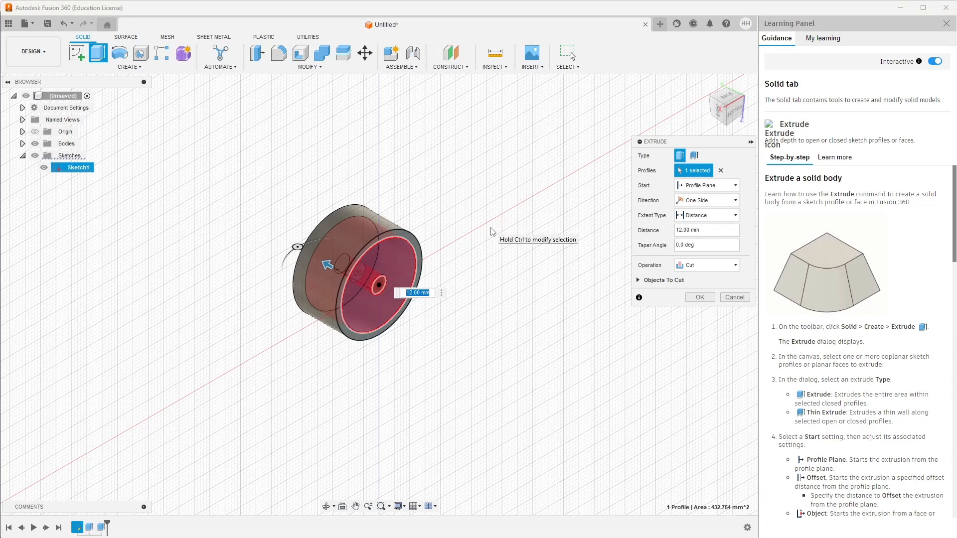
{"action": "left_click", "coordinate": [700, 298]}
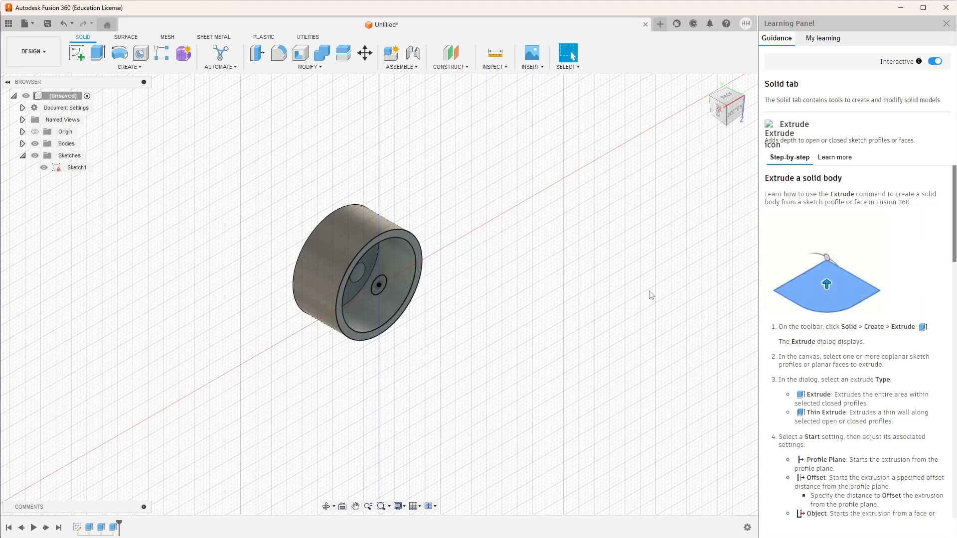
Hide all sketches and inspect the hollowed interior and center post from below
{"action": "left_click", "coordinate": [35, 156]}
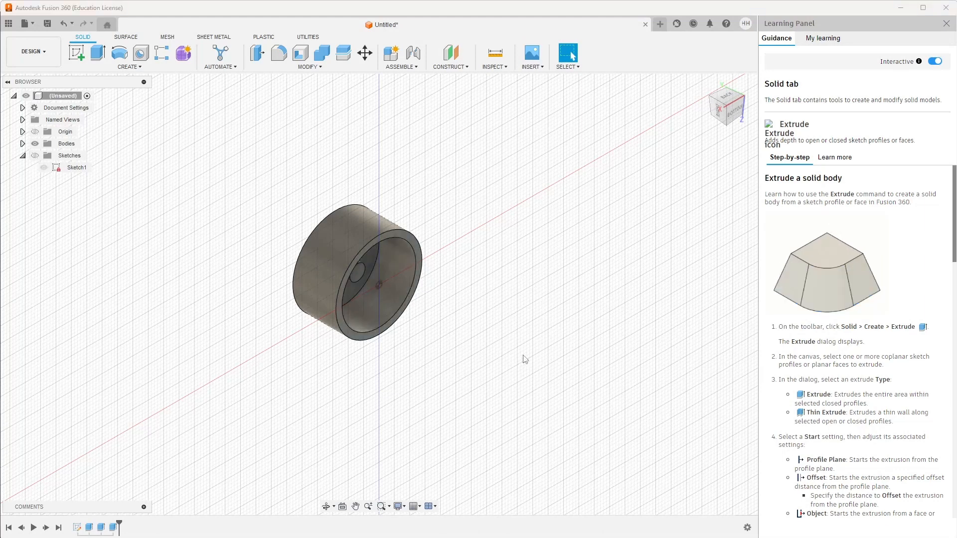
{"action": "middle_click_drag", "start_coordinate": [584, 345], "coordinate": [604, 307], "text": "shift"}
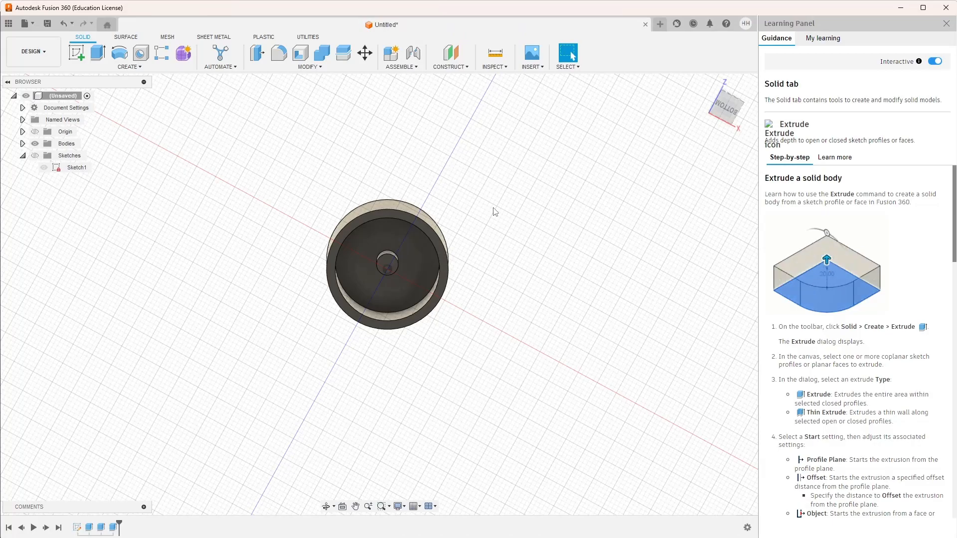
{"action": "mouse_move", "coordinate": [494, 211]}
{"action": "middle_mouse_down", "text": "shift"}
{"action": "mouse_move", "coordinate": [455, 284]}
{"action": "mouse_move", "coordinate": [468, 324]}
{"action": "mouse_move", "coordinate": [506, 337]}
{"action": "mouse_move", "coordinate": [480, 331]}
{"action": "mouse_move", "coordinate": [436, 269]}
{"action": "mouse_move", "coordinate": [450, 226]}
{"action": "mouse_move", "coordinate": [506, 223]}
{"action": "middle_mouse_up", "text": "shift"}
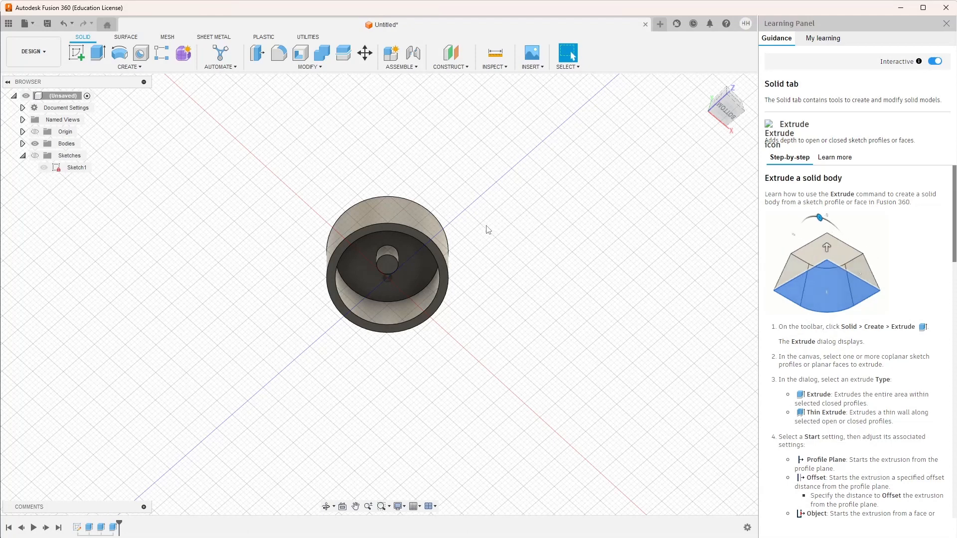
{"action": "middle_click_drag", "start_coordinate": [487, 230], "coordinate": [527, 200], "text": "shift"}
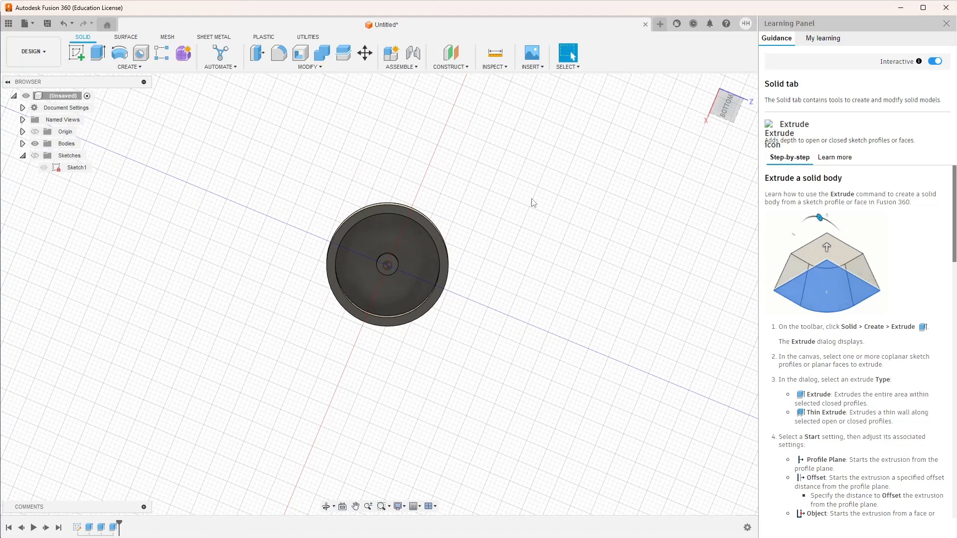
Start a new sketch on the vertical XY origin plane through the cylinder's center
{"action": "left_click", "coordinate": [728, 106]}
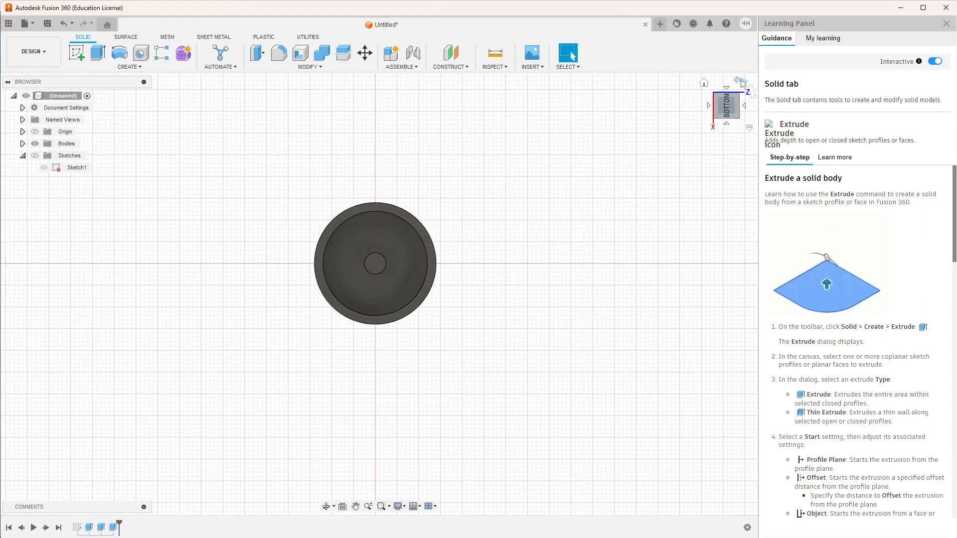
{"action": "left_click", "coordinate": [742, 82]}
{"action": "left_click", "coordinate": [727, 98]}
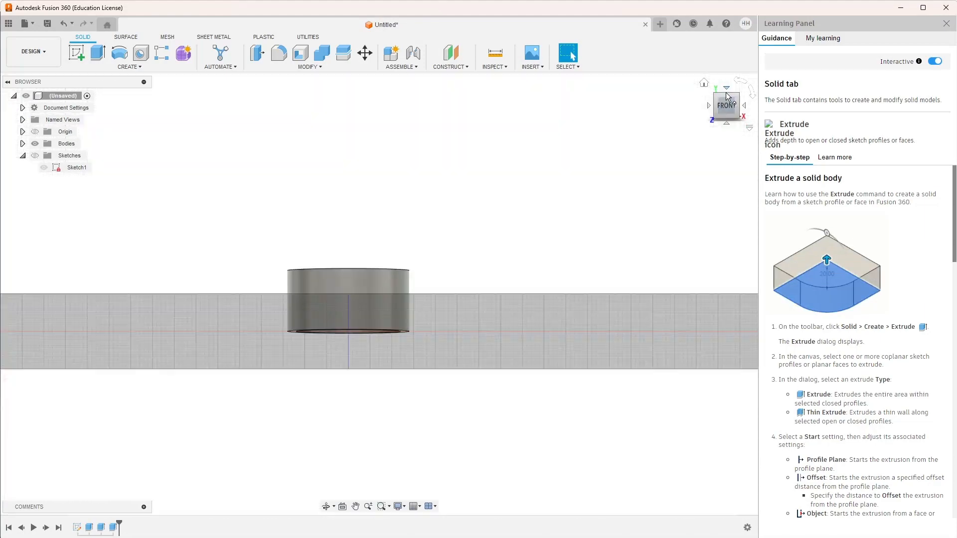
{"action": "left_click", "coordinate": [726, 89]}
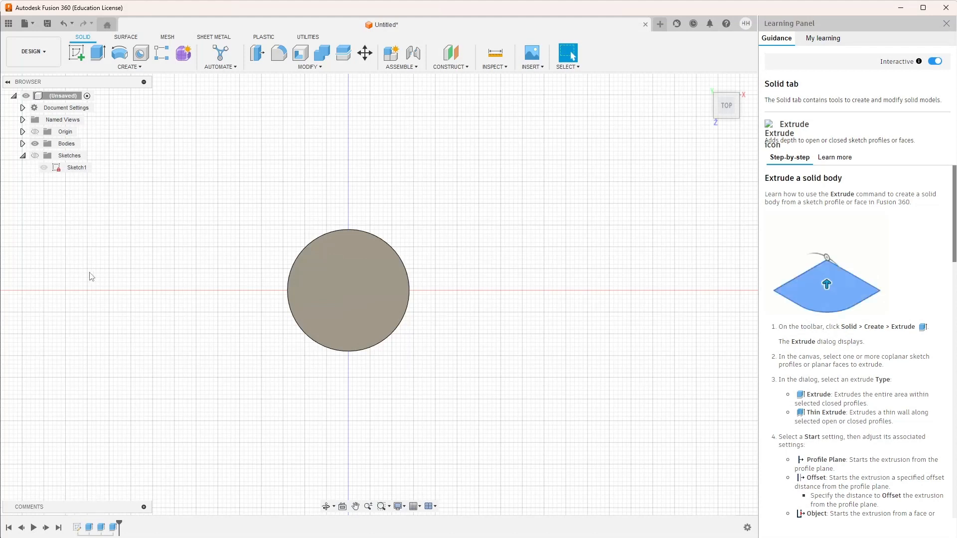
{"action": "left_click", "coordinate": [76, 53]}
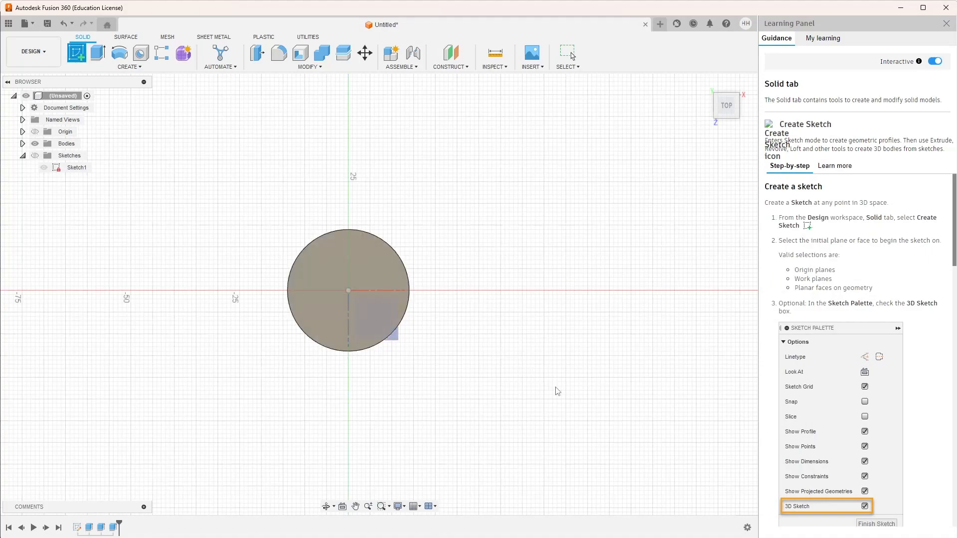
{"action": "middle_click_drag", "start_coordinate": [557, 391], "coordinate": [477, 311], "text": "shift"}
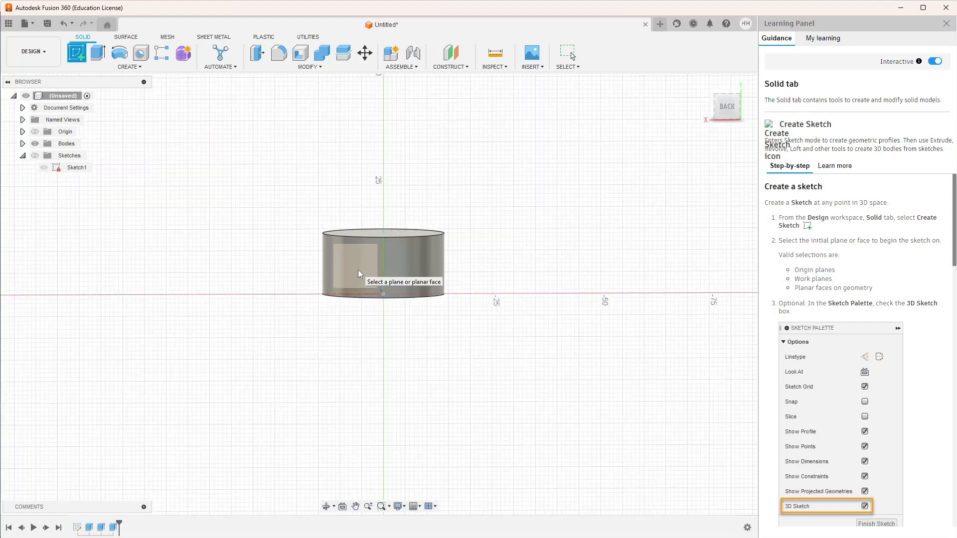
{"action": "left_click", "coordinate": [360, 272]}
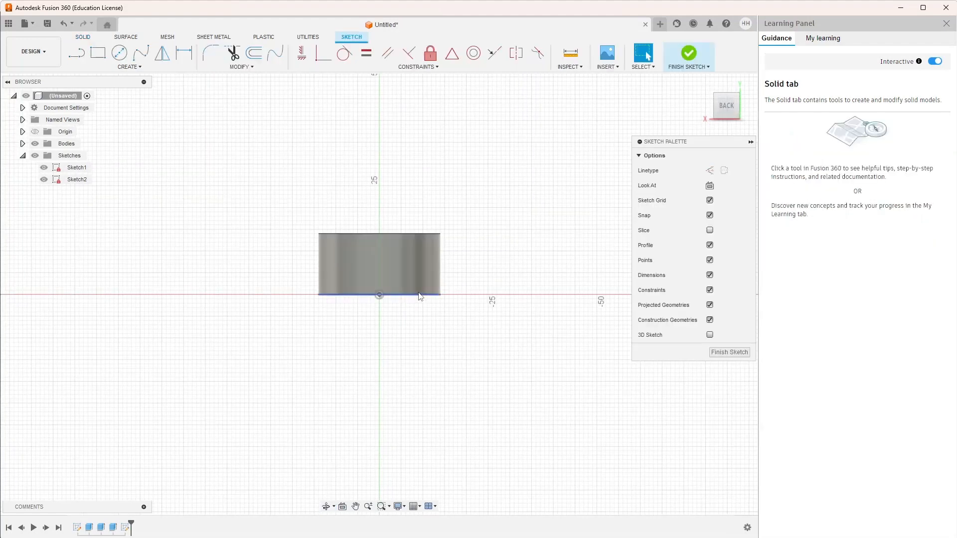
{"action": "scroll", "coordinate": [433, 298], "scroll_direction": "up", "scroll_amount": 3}
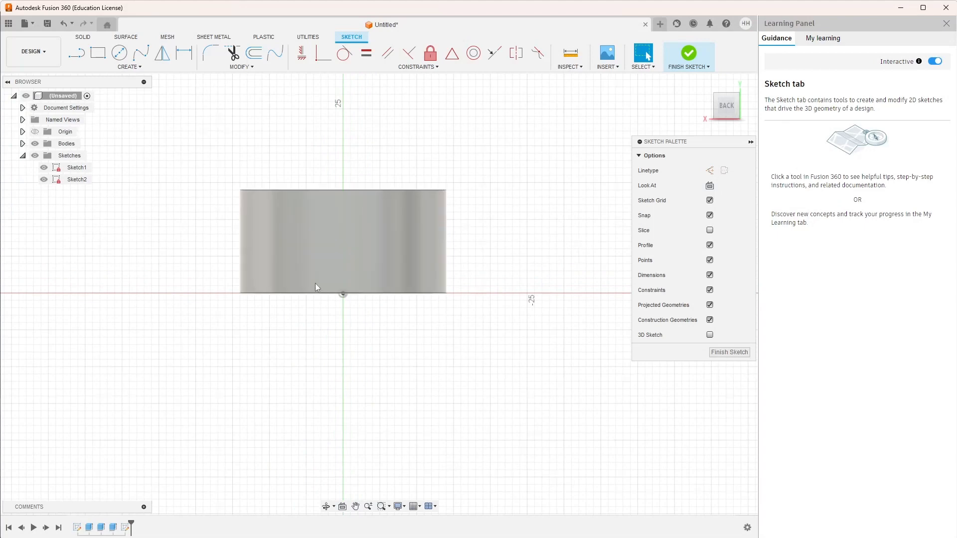
{"action": "scroll", "coordinate": [316, 284], "scroll_direction": "up", "scroll_amount": 3}
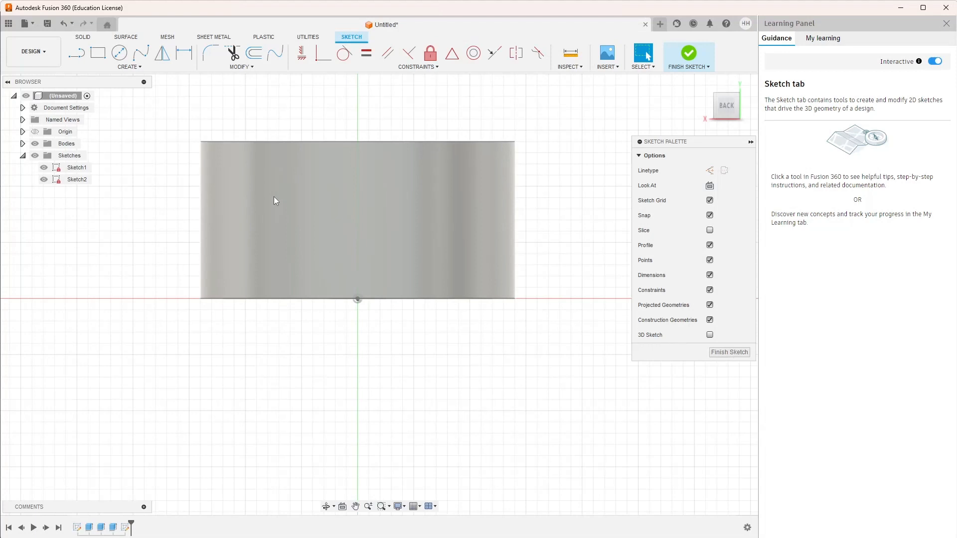
Draw a 3-point arc between the two upper corners of the cylinder, 28 mm apart, dipping downward at the vertical center axis
{"action": "left_click", "coordinate": [129, 68]}
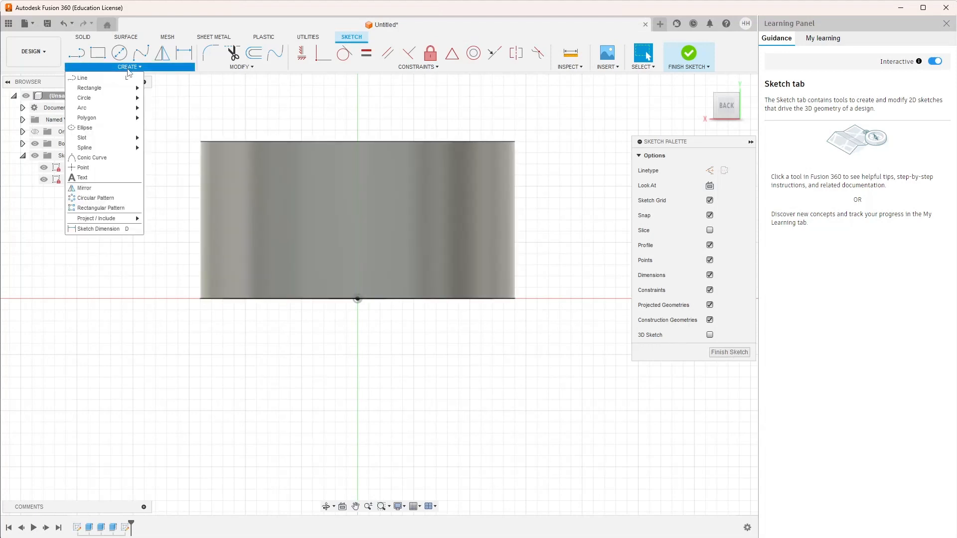
{"action": "mouse_move", "coordinate": [141, 110]}
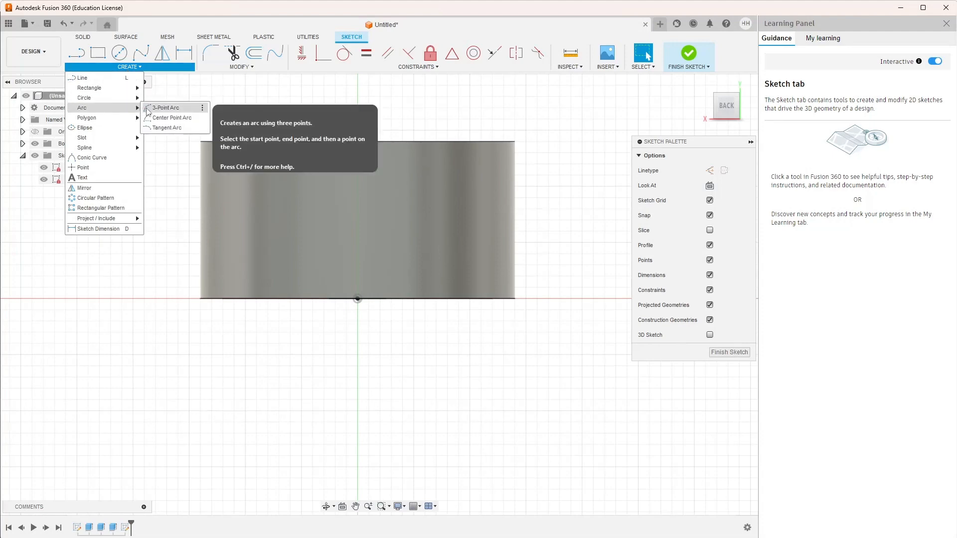
{"action": "left_click", "coordinate": [148, 108]}
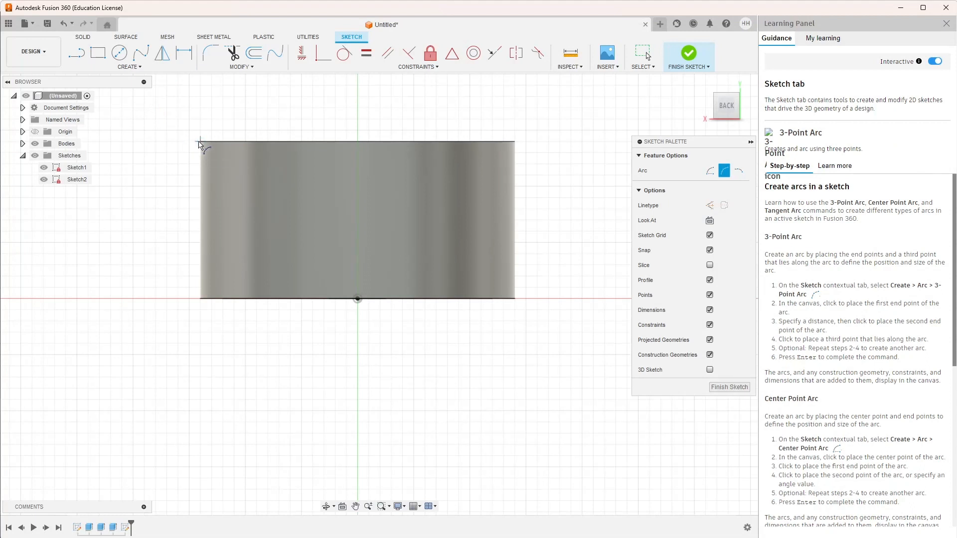
{"action": "left_click", "coordinate": [200, 141]}
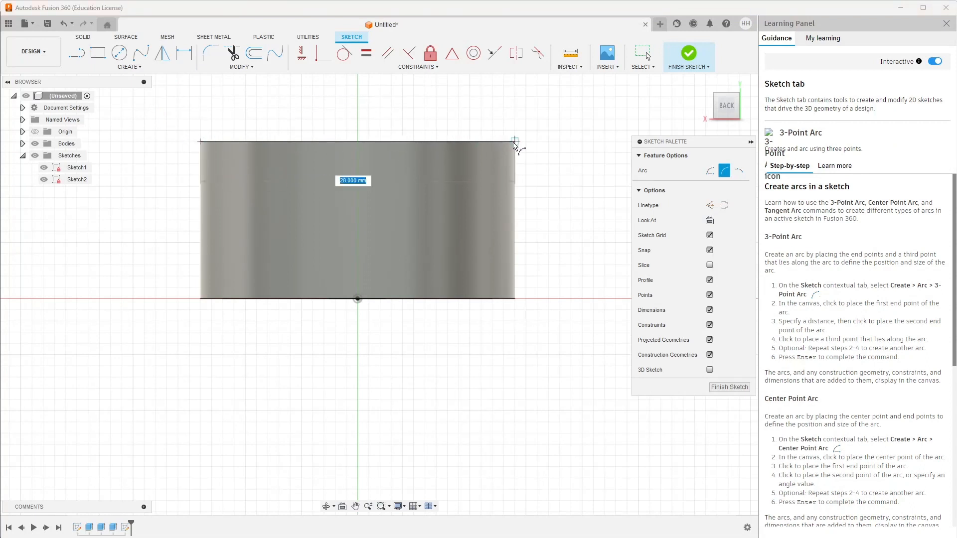
{"action": "left_click", "coordinate": [509, 142]}
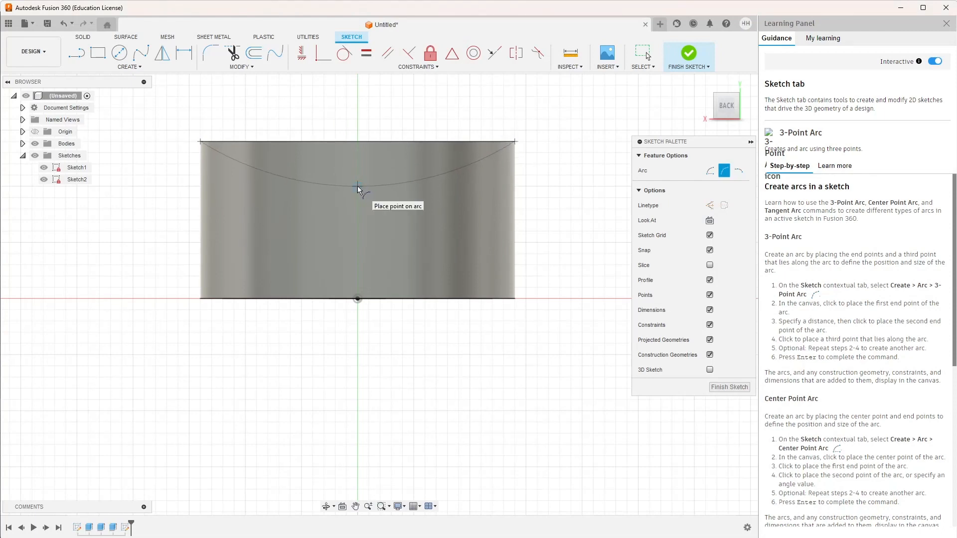
{"action": "left_click", "coordinate": [357, 186]}
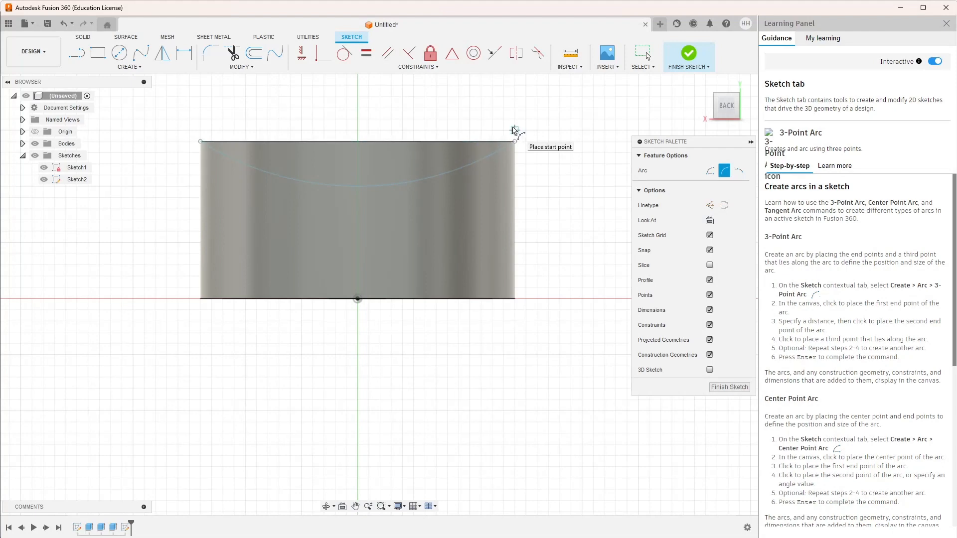
Close the arc with a straight line between its two endpoints along the cylinder's top edge, and finish the sketch
{"action": "left_click", "coordinate": [129, 67]}
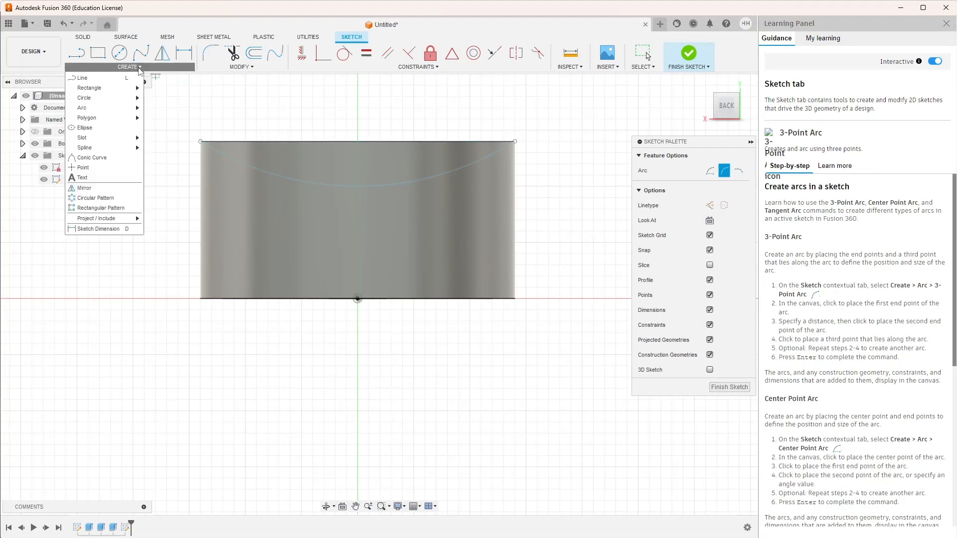
{"action": "left_click", "coordinate": [107, 80]}
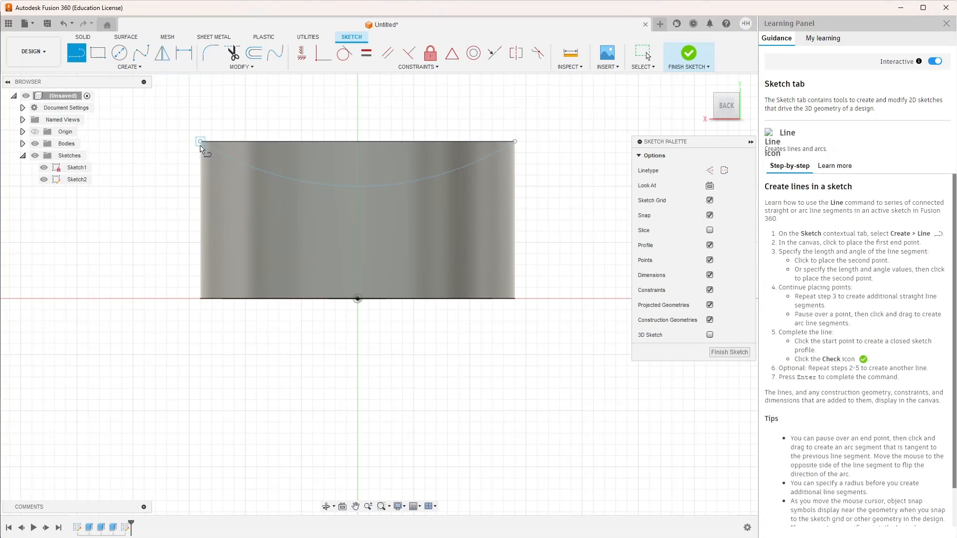
{"action": "left_click", "coordinate": [206, 142]}
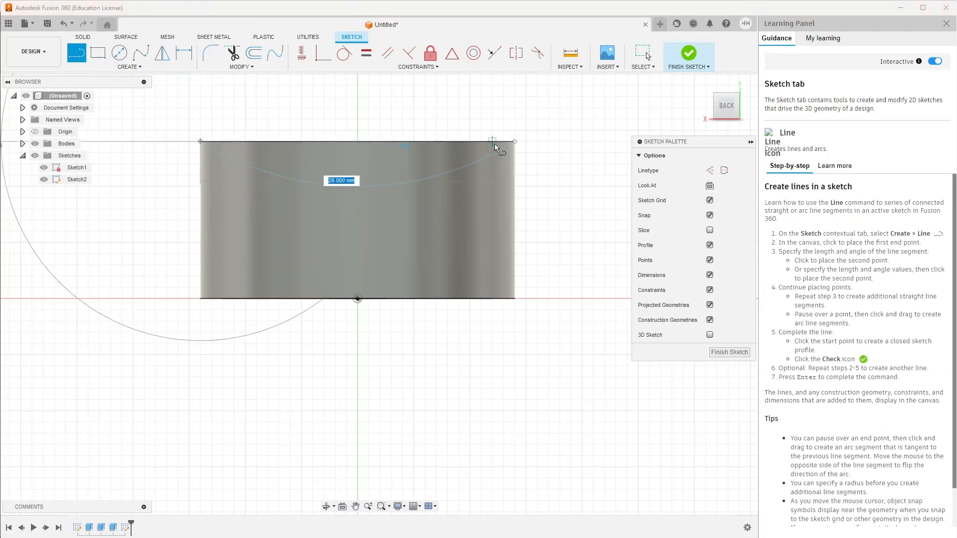
{"action": "left_click", "coordinate": [515, 142]}
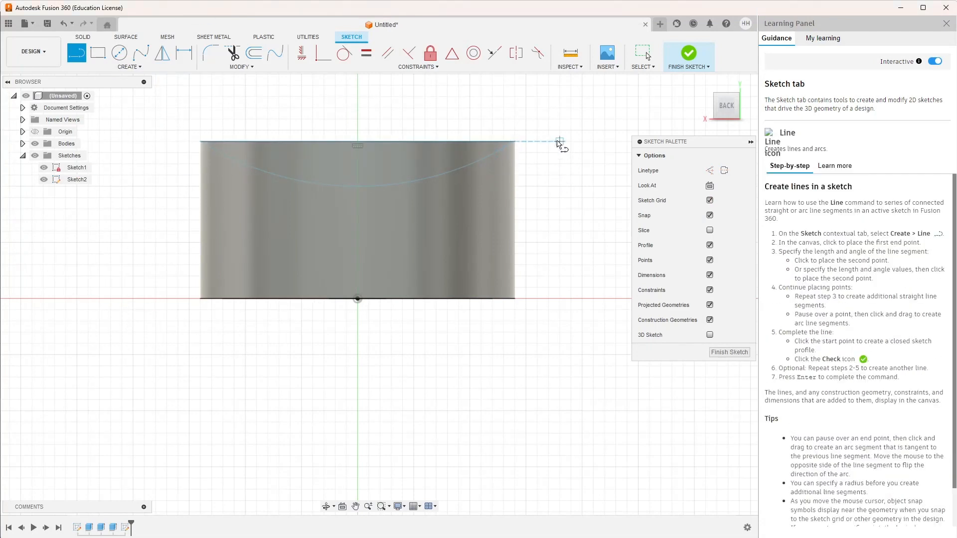
{"action": "left_click", "coordinate": [689, 55]}
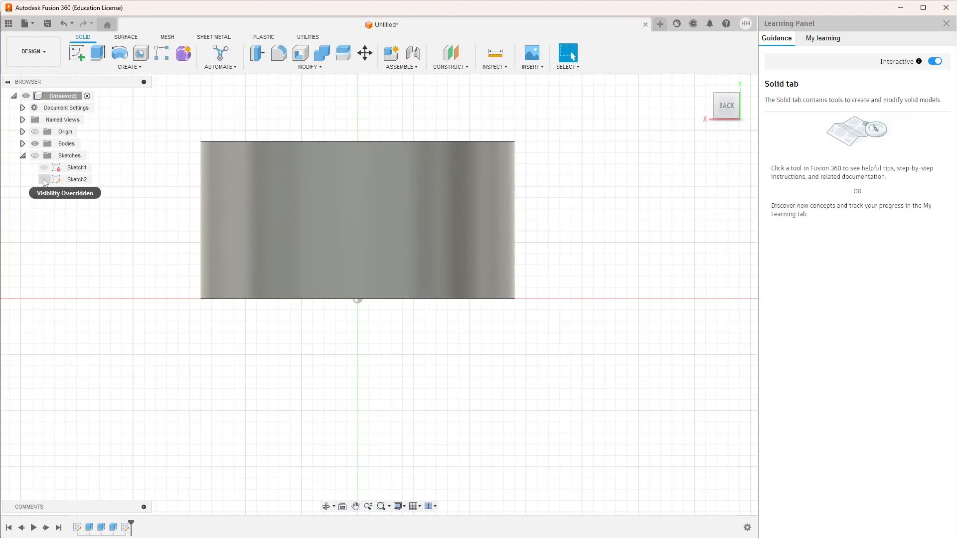
Show the sketches and extrude-cut the closed arc profile through the cylinder in two directions, -18 mm on side 1 and -22 mm on side 2
{"action": "left_click", "coordinate": [35, 156]}
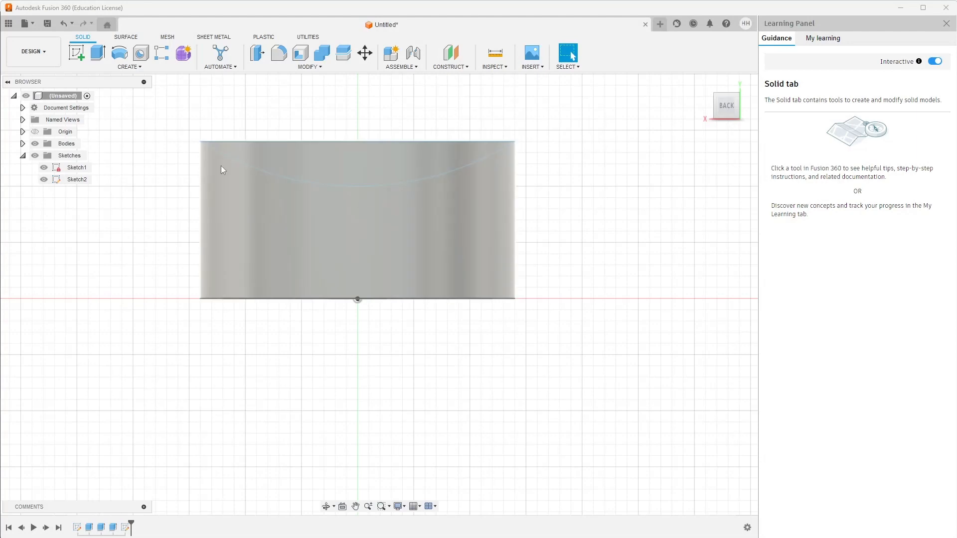
{"action": "left_click", "coordinate": [97, 52]}
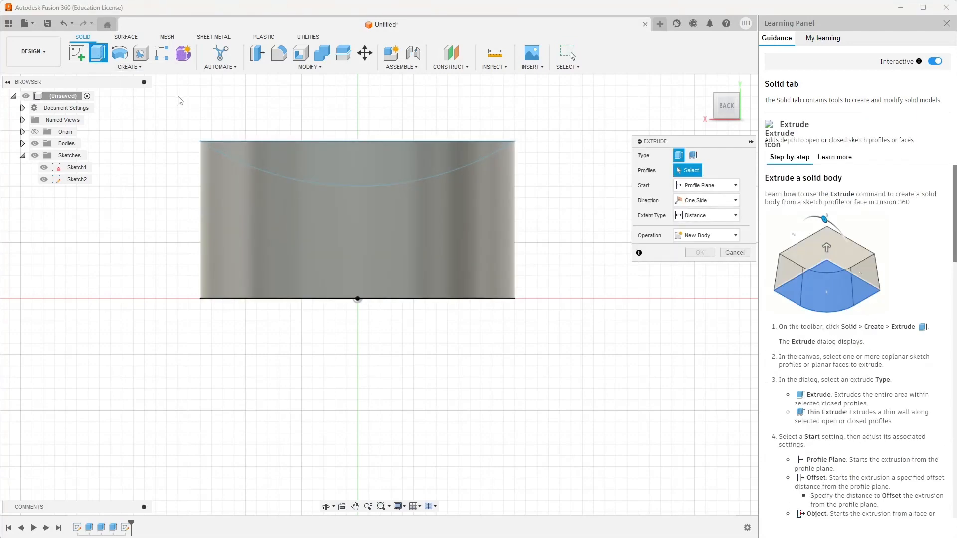
{"action": "left_click", "coordinate": [340, 177]}
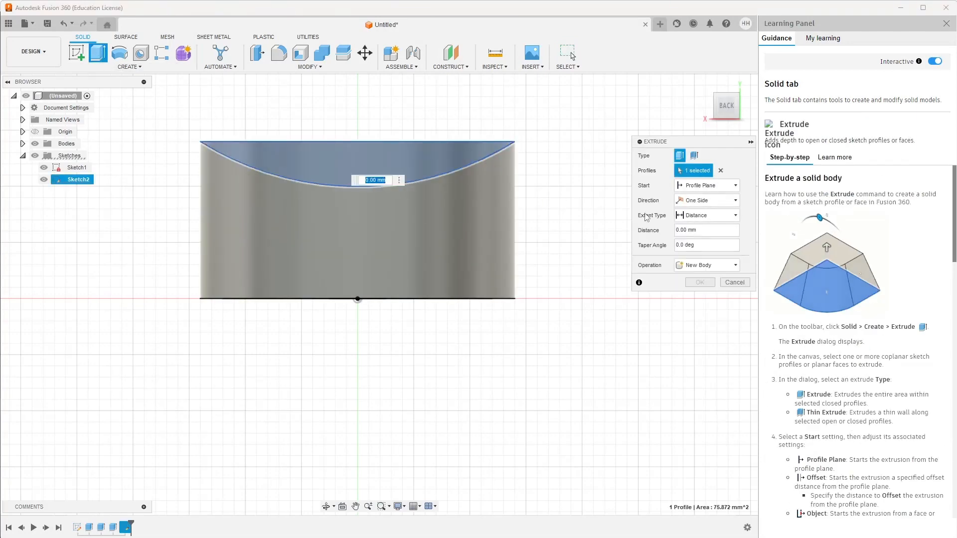
{"action": "left_click", "coordinate": [717, 118]}
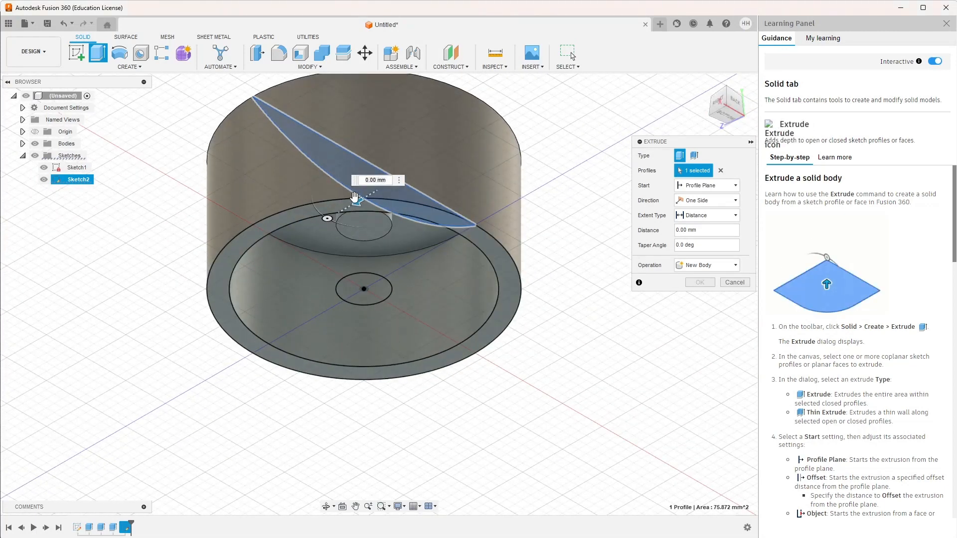
{"action": "left_click_drag", "start_coordinate": [357, 201], "coordinate": [519, 154]}
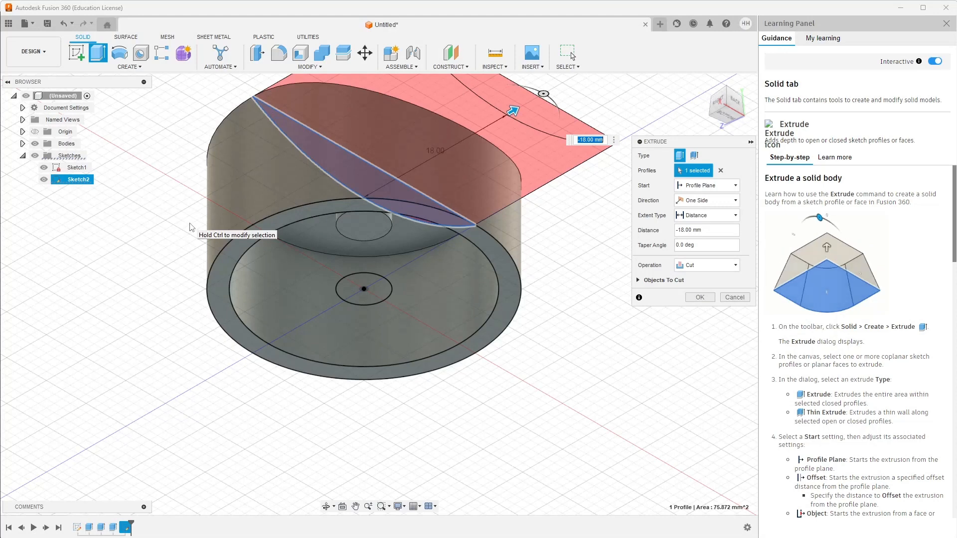
{"action": "left_click", "coordinate": [711, 201]}
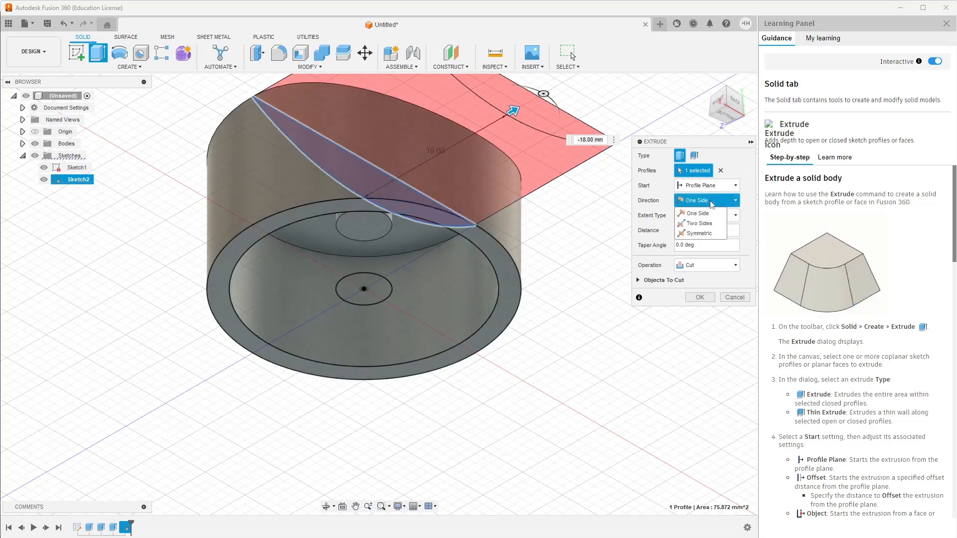
{"action": "left_click", "coordinate": [701, 224]}
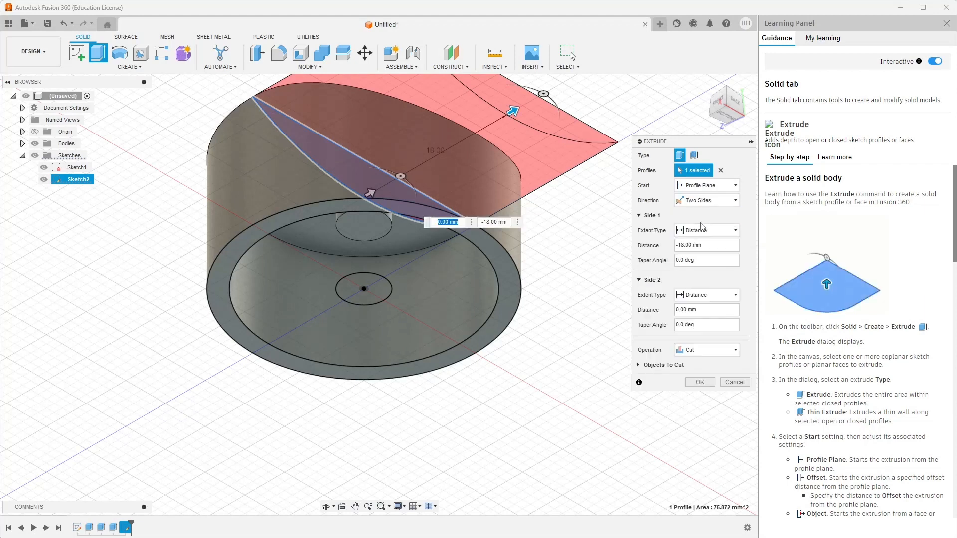
{"action": "left_click_drag", "start_coordinate": [371, 193], "coordinate": [187, 285]}
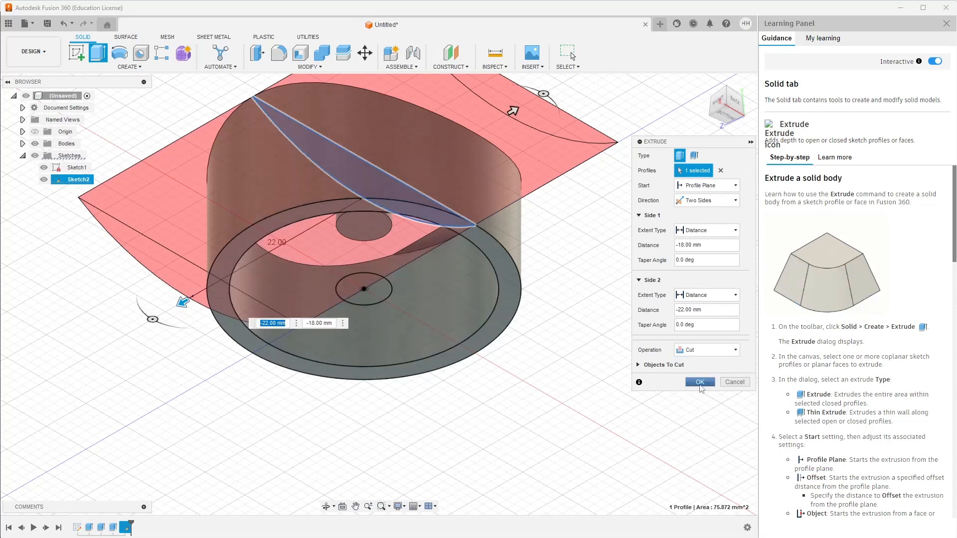
{"action": "left_click", "coordinate": [699, 382]}
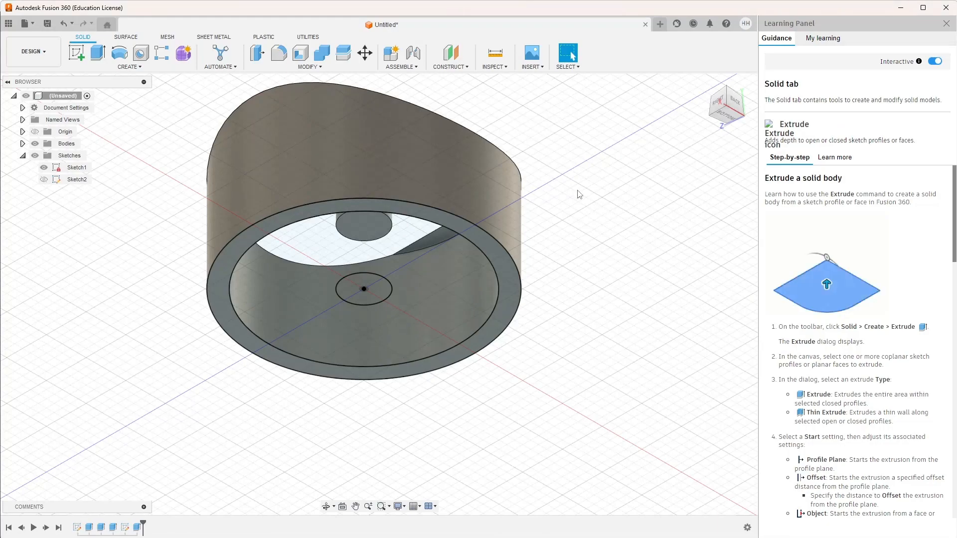
{"action": "middle_click_drag", "start_coordinate": [567, 179], "coordinate": [560, 179], "text": "shift"}
{"action": "left_click_drag", "start_coordinate": [551, 195], "coordinate": [449, 165]}
{"action": "key", "text": "Escape"}
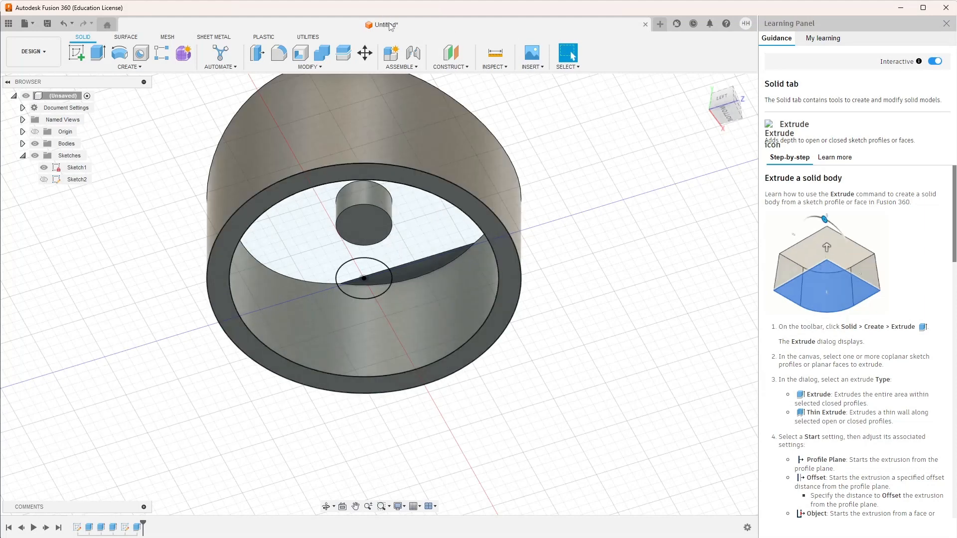
Save the design as "Garbage Wheel" in Admin Project
{"action": "left_click", "coordinate": [48, 24]}
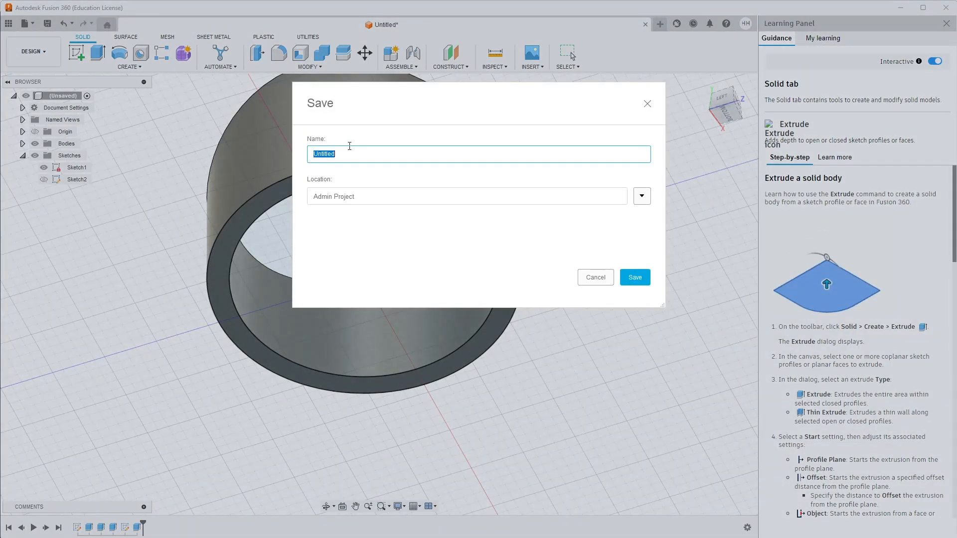
{"action": "type", "text": "G"}
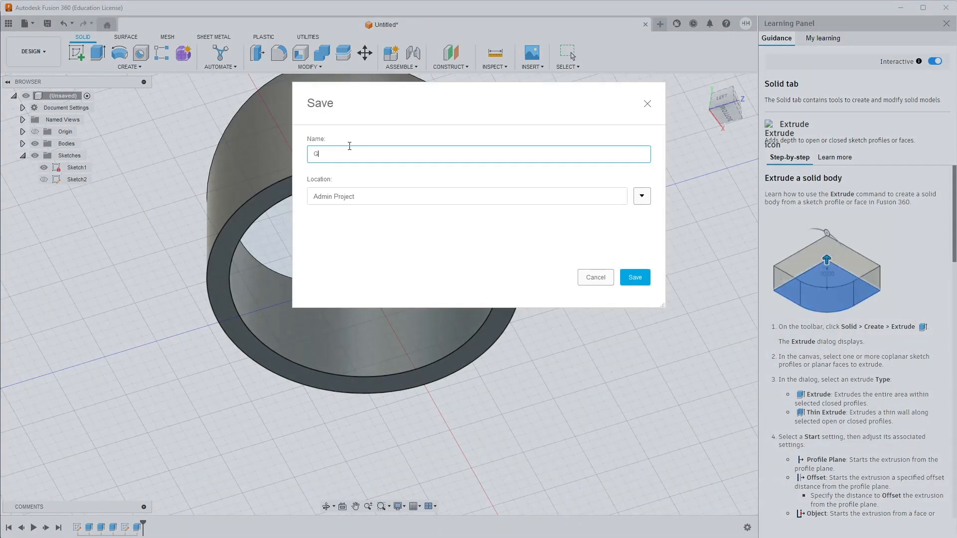
{"action": "type", "text": "arbage "}
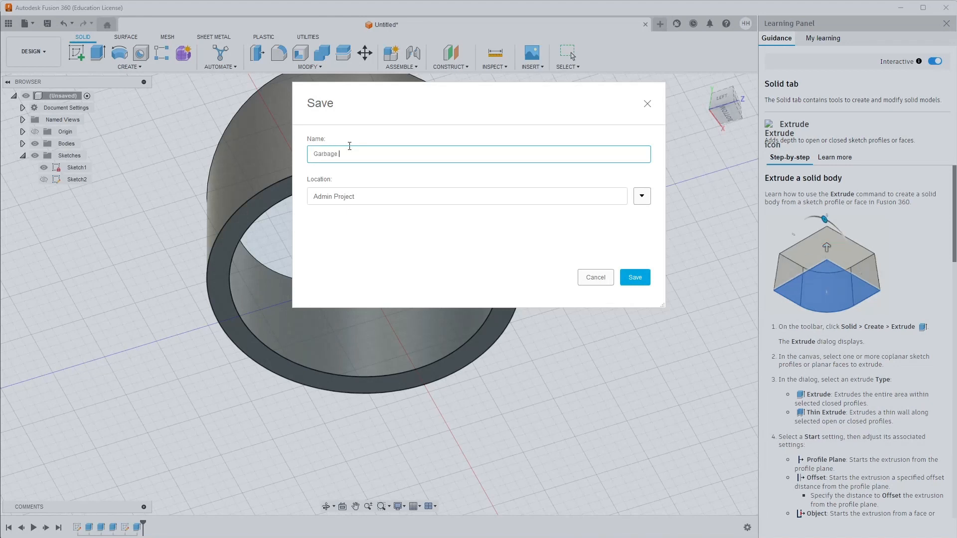
{"action": "type", "text": "Wh"}
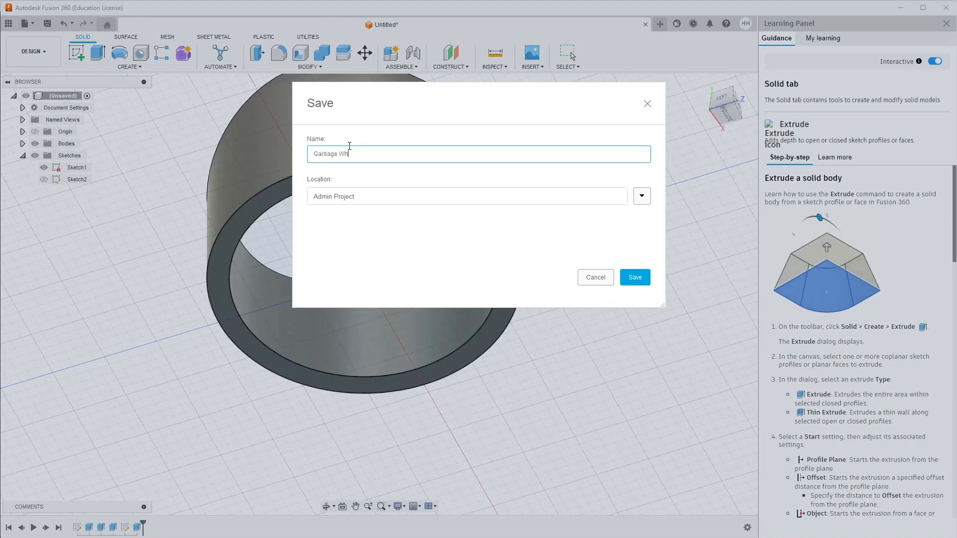
{"action": "type", "text": "ee"}
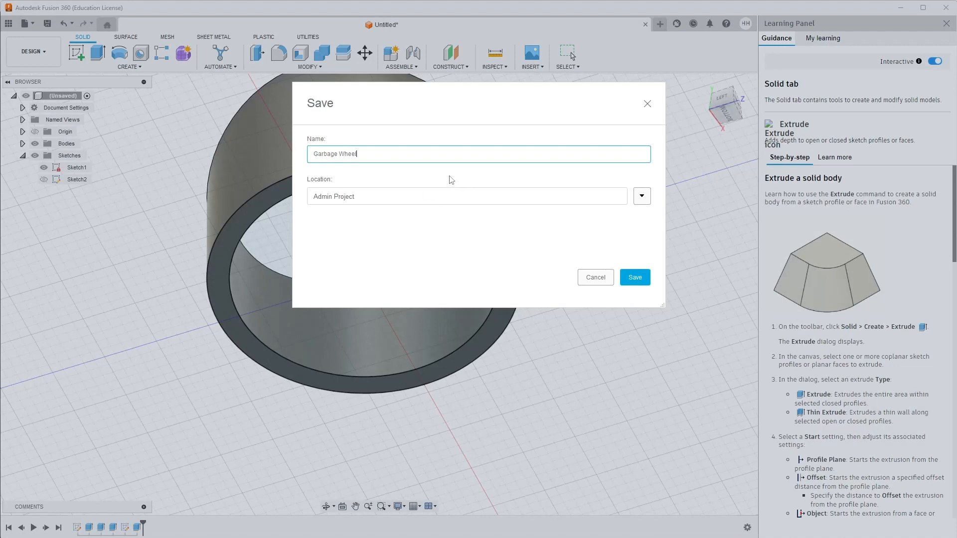
{"action": "type", "text": "l"}
{"action": "left_click", "coordinate": [639, 280]}
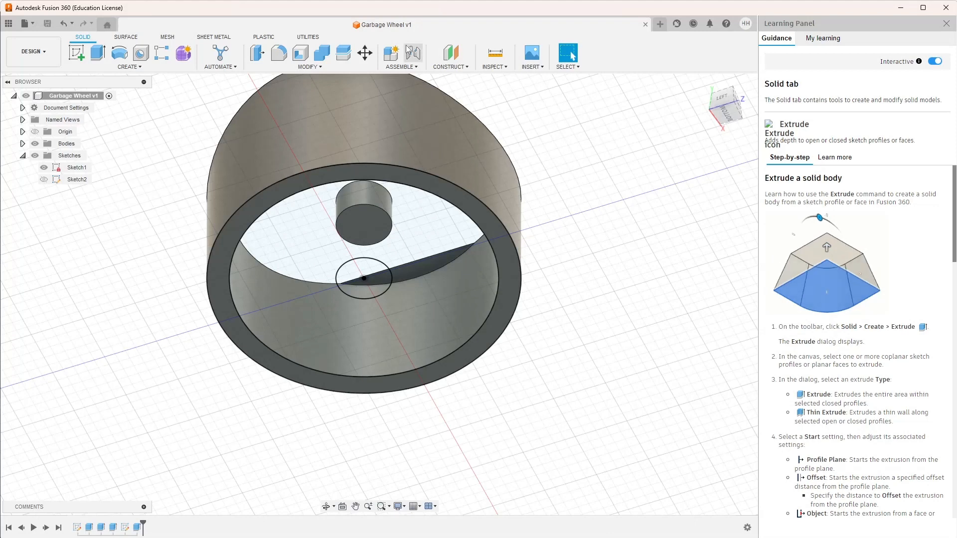
Create a new empty design and start a sketch on the horizontal origin plane
{"action": "left_click", "coordinate": [660, 23]}
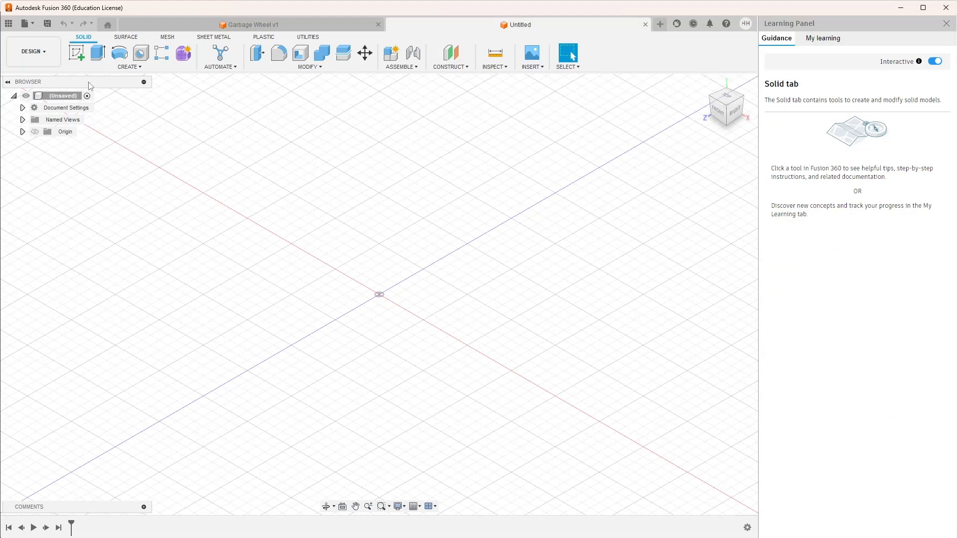
{"action": "left_click", "coordinate": [79, 58]}
{"action": "left_click", "coordinate": [385, 308]}
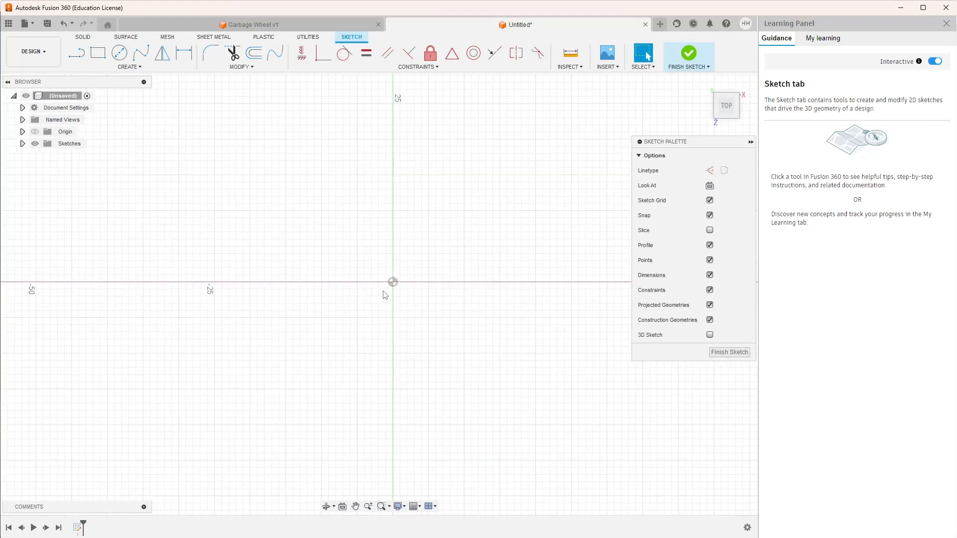
Draw a 2-point rectangle about 6 mm wide and 12 mm high, its lower edge on the horizontal axis and centered on the origin
{"action": "left_click", "coordinate": [103, 61]}
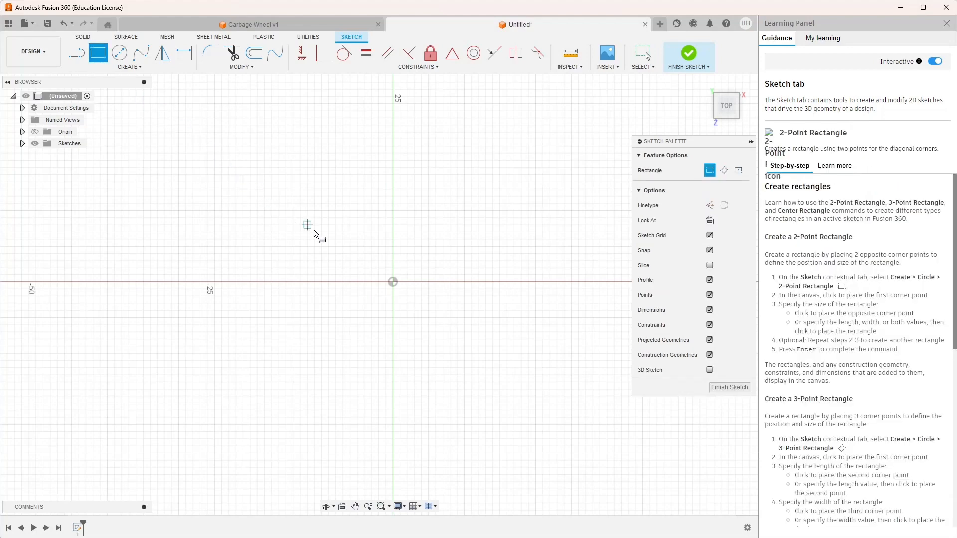
{"action": "left_click", "coordinate": [373, 282]}
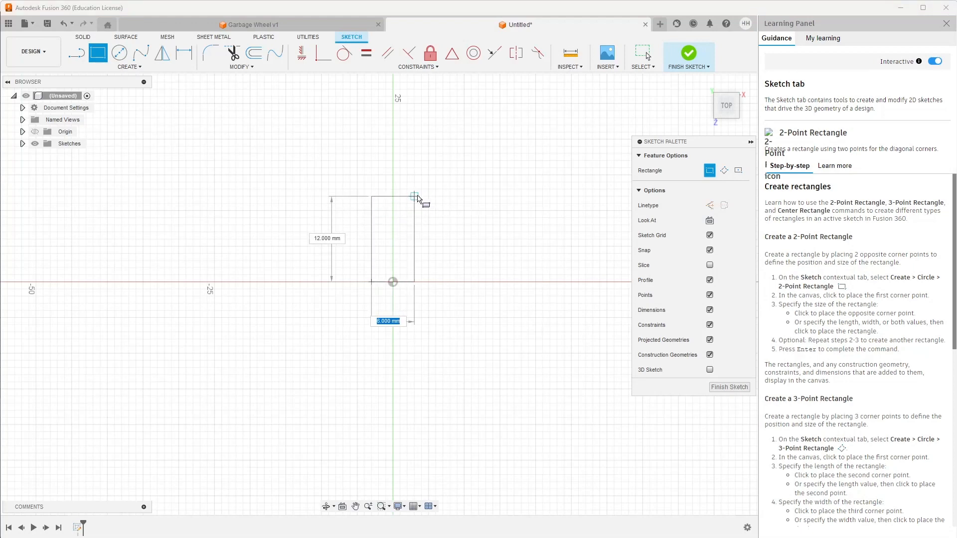
{"action": "left_click", "coordinate": [418, 197]}
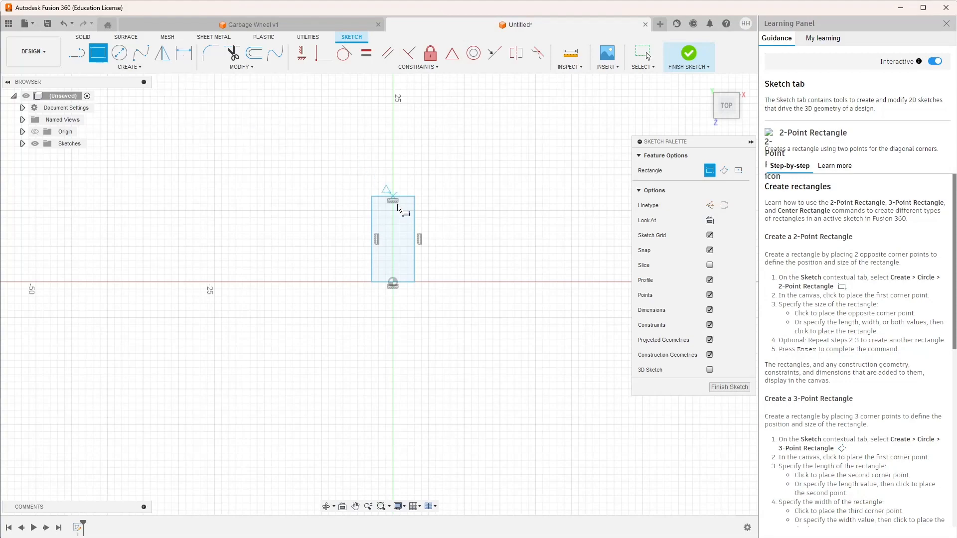
Dimension the distance between the rectangle's upper and lower edges and set it to 14 mm
{"action": "scroll", "coordinate": [409, 272], "scroll_direction": "up", "scroll_amount": 3}
{"action": "scroll", "coordinate": [375, 172], "scroll_direction": "up", "scroll_amount": 5}
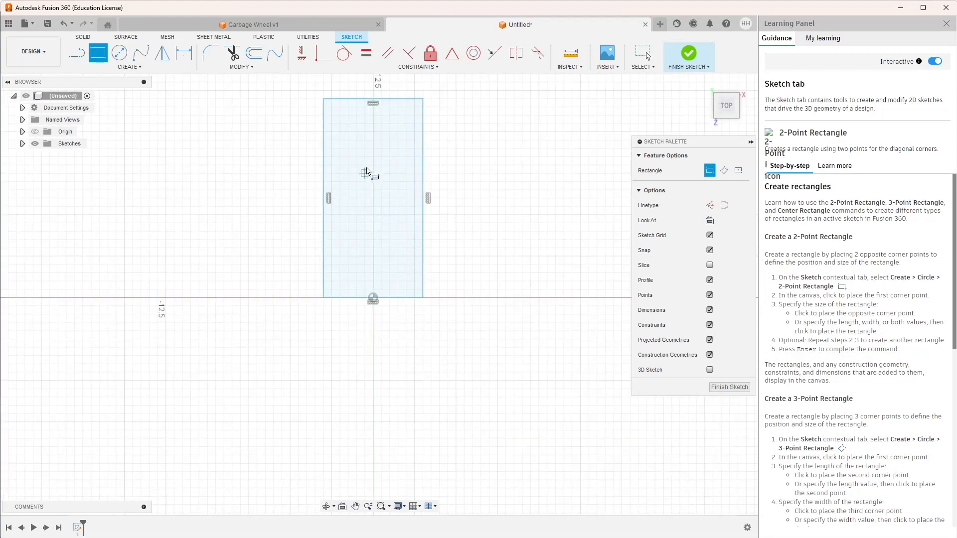
{"action": "scroll", "coordinate": [375, 177], "scroll_direction": "up", "scroll_amount": 3}
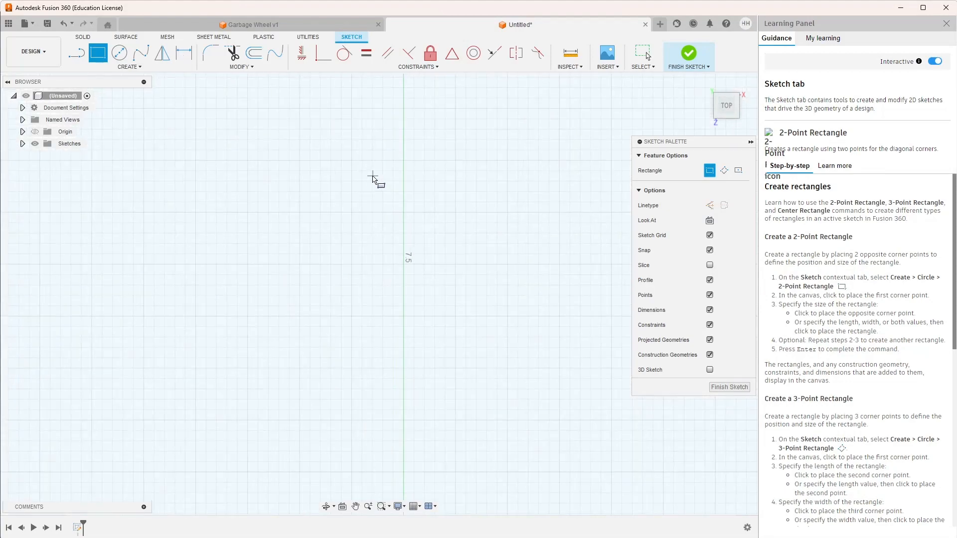
{"action": "scroll", "coordinate": [380, 184], "scroll_direction": "down", "scroll_amount": 5}
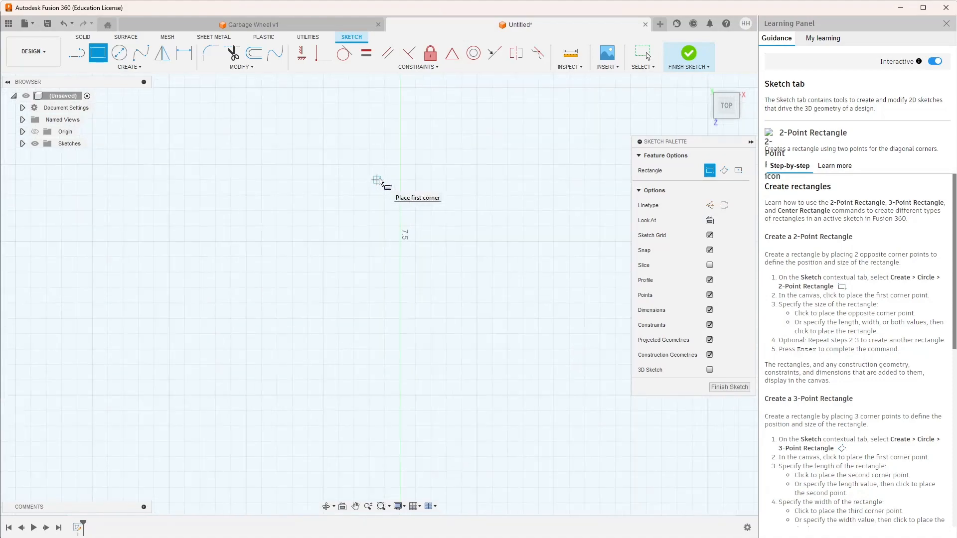
{"action": "scroll", "coordinate": [389, 194], "scroll_direction": "down", "scroll_amount": 4}
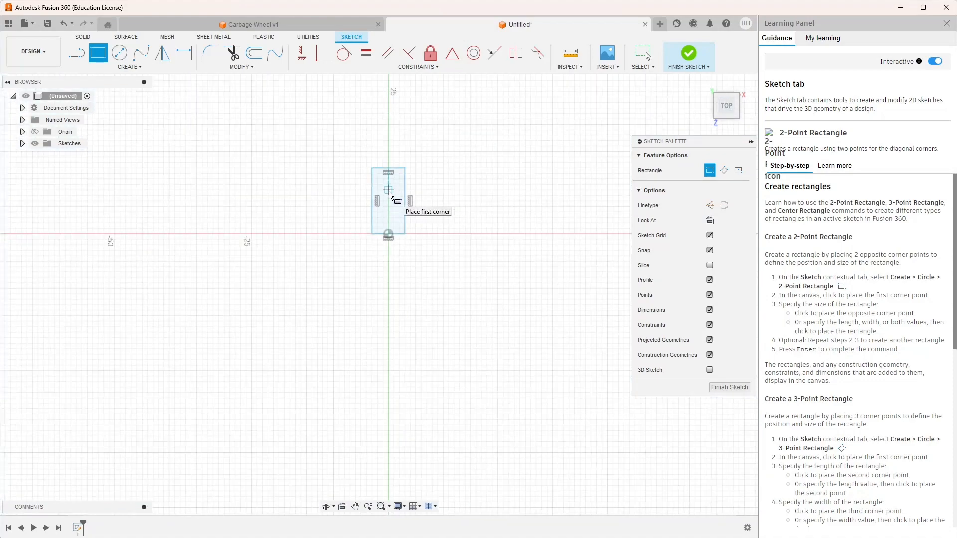
{"action": "scroll", "coordinate": [391, 188], "scroll_direction": "up", "scroll_amount": 3}
{"action": "scroll", "coordinate": [405, 223], "scroll_direction": "up", "scroll_amount": 2}
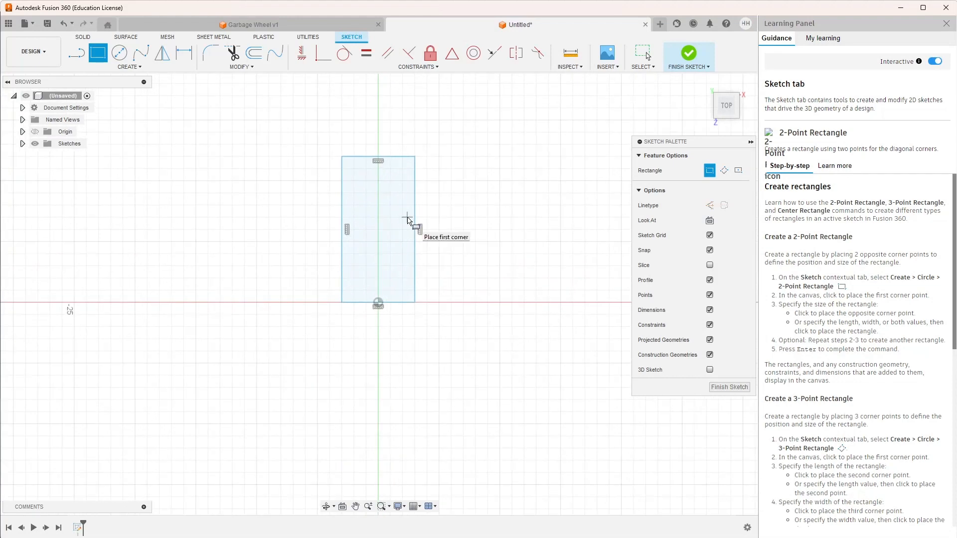
{"action": "left_click", "coordinate": [180, 57]}
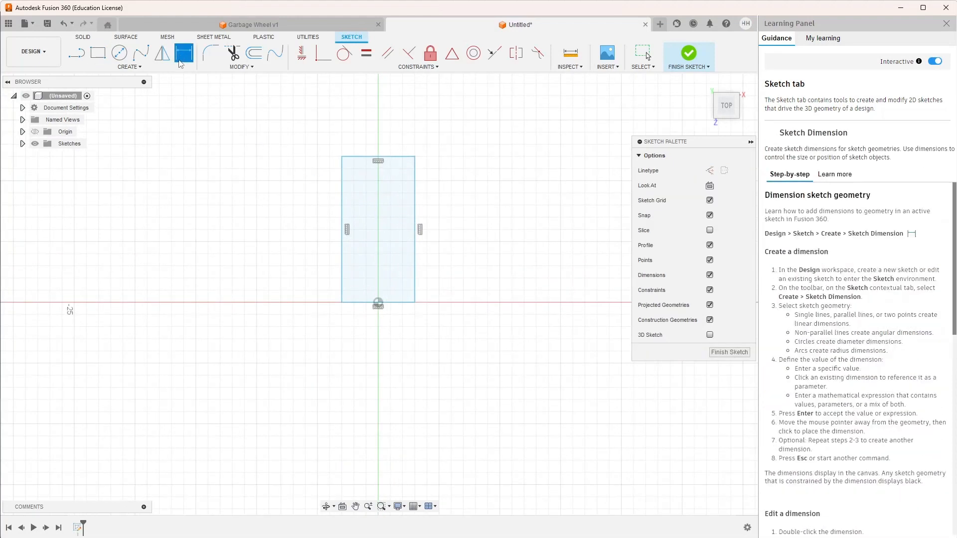
{"action": "left_click", "coordinate": [401, 302]}
{"action": "left_click", "coordinate": [401, 159]}
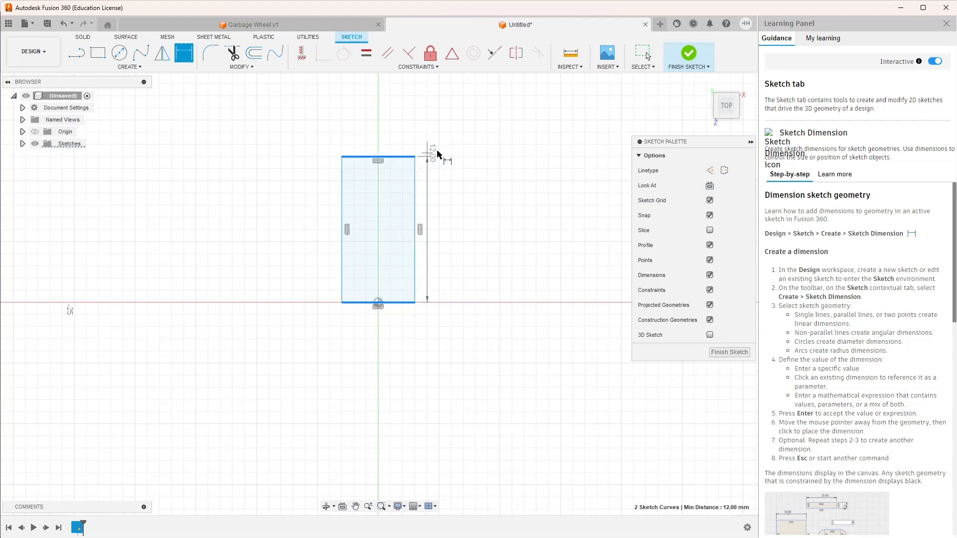
{"action": "left_click", "coordinate": [527, 118]}
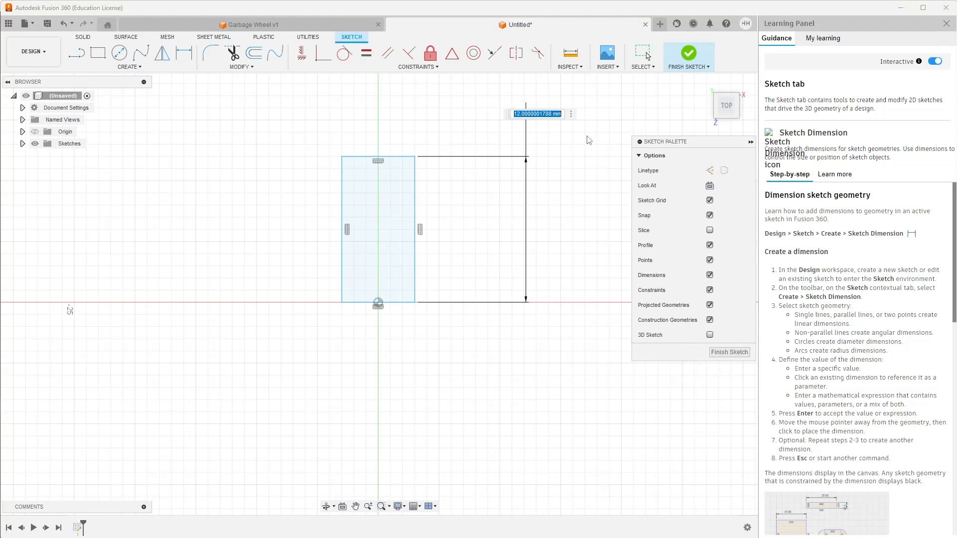
{"action": "type", "text": "14"}
{"action": "key", "text": "Return"}
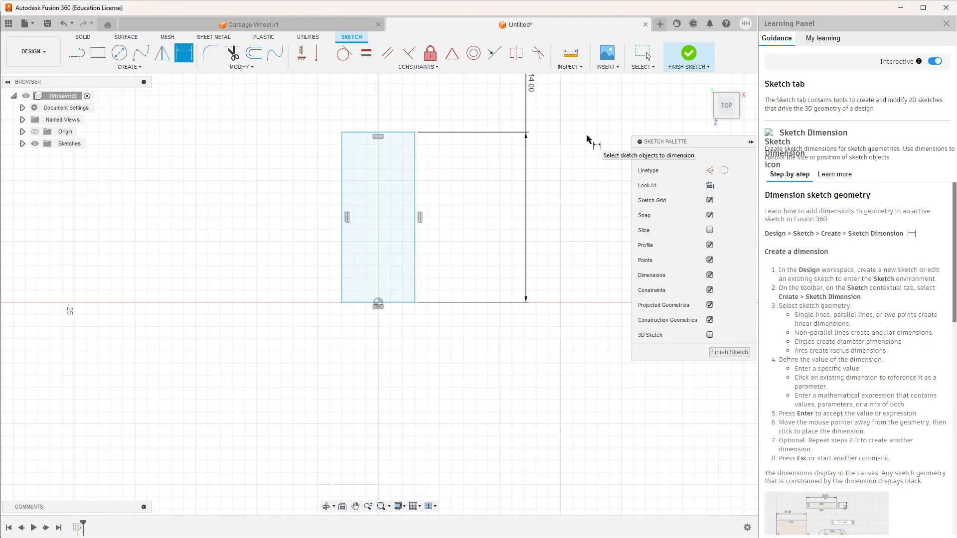
Dimension the distance between the rectangle's two vertical edges and set it to 14 mm
{"action": "scroll", "coordinate": [583, 141], "scroll_direction": "down", "scroll_amount": 2}
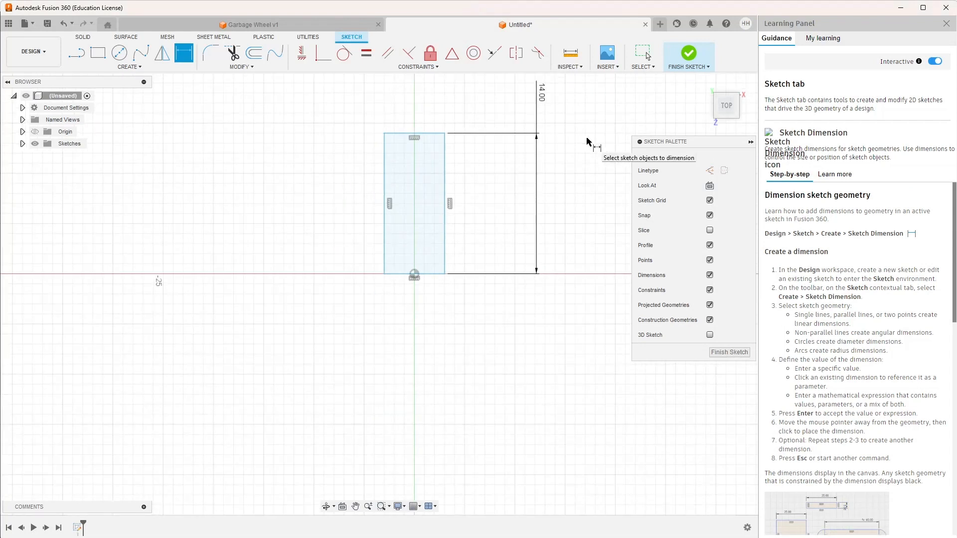
{"action": "left_click", "coordinate": [184, 56]}
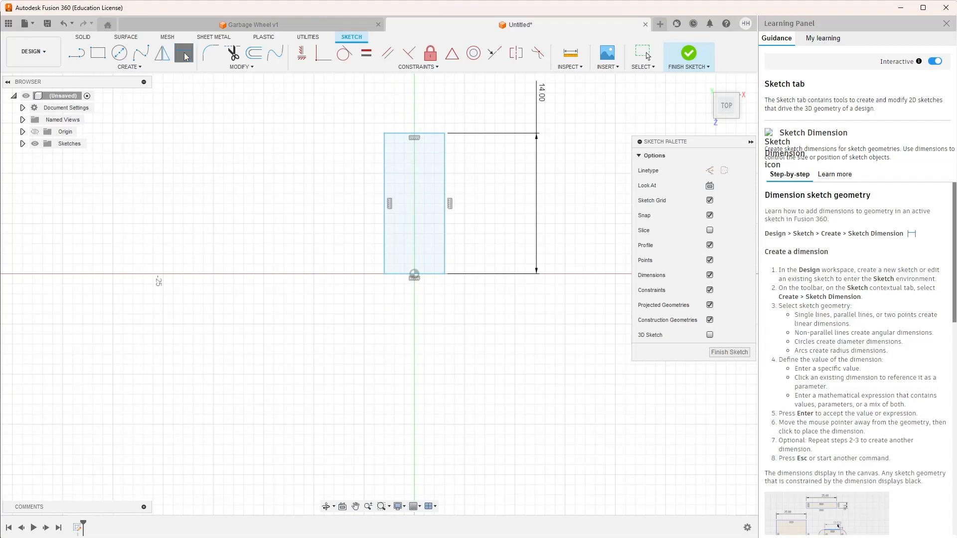
{"action": "left_click", "coordinate": [446, 247]}
{"action": "left_click", "coordinate": [385, 249]}
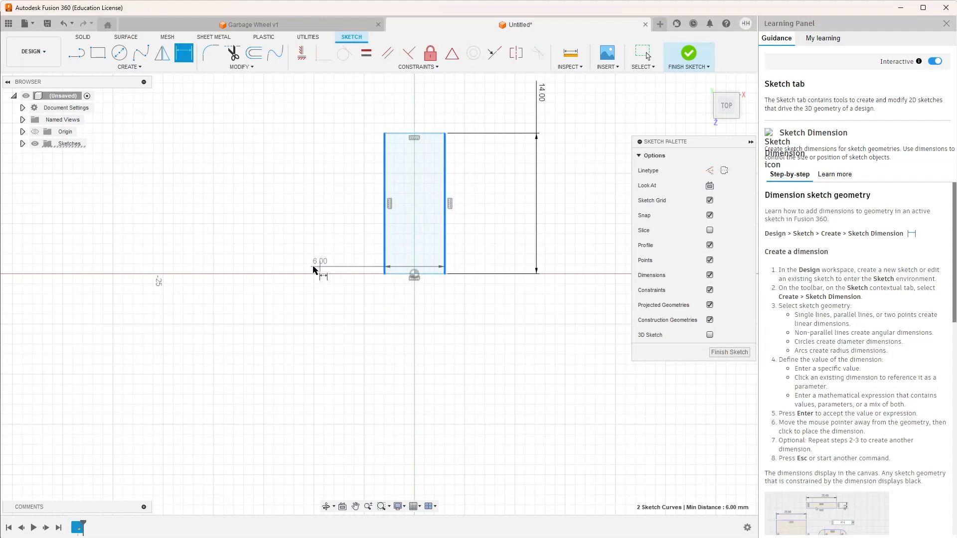
{"action": "left_click", "coordinate": [252, 250]}
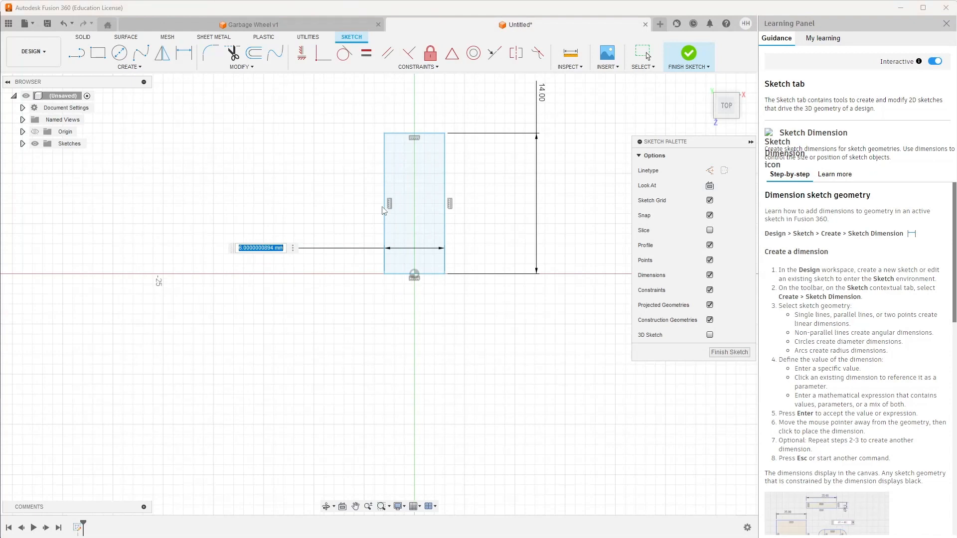
{"action": "type", "text": "14"}
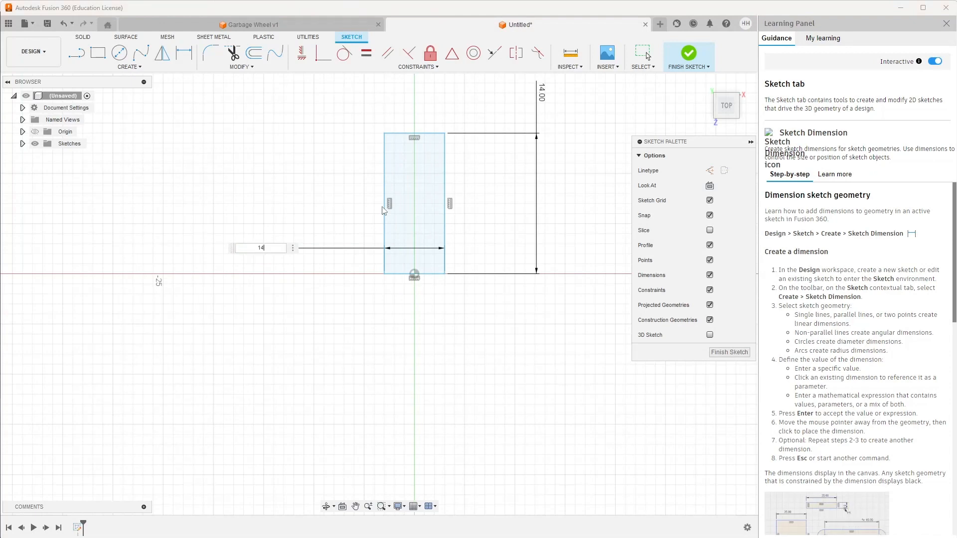
{"action": "key", "text": "Return"}
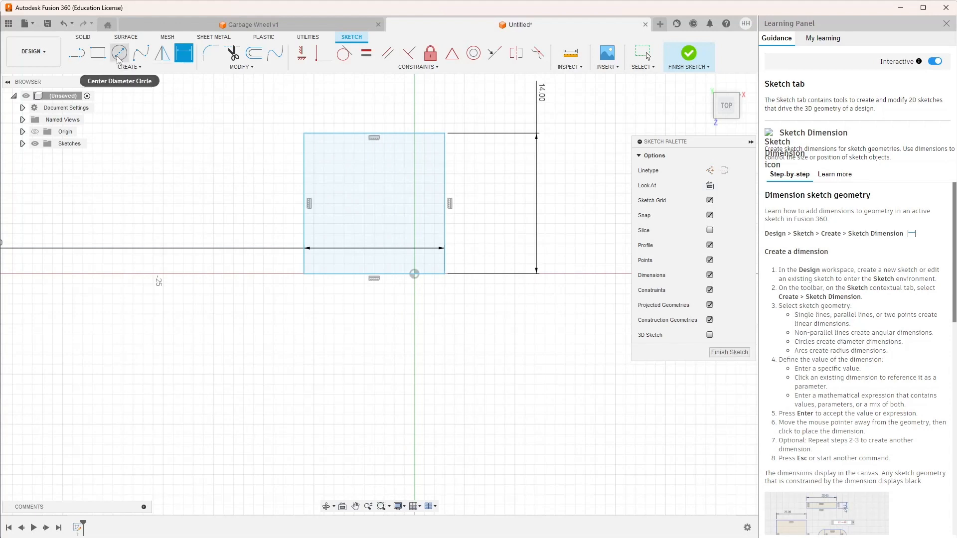
Draw a 7 mm wide, 2.5 mm high 2-point rectangle inside the square from its lower-right corner and finish the sketch
{"action": "left_click", "coordinate": [102, 53]}
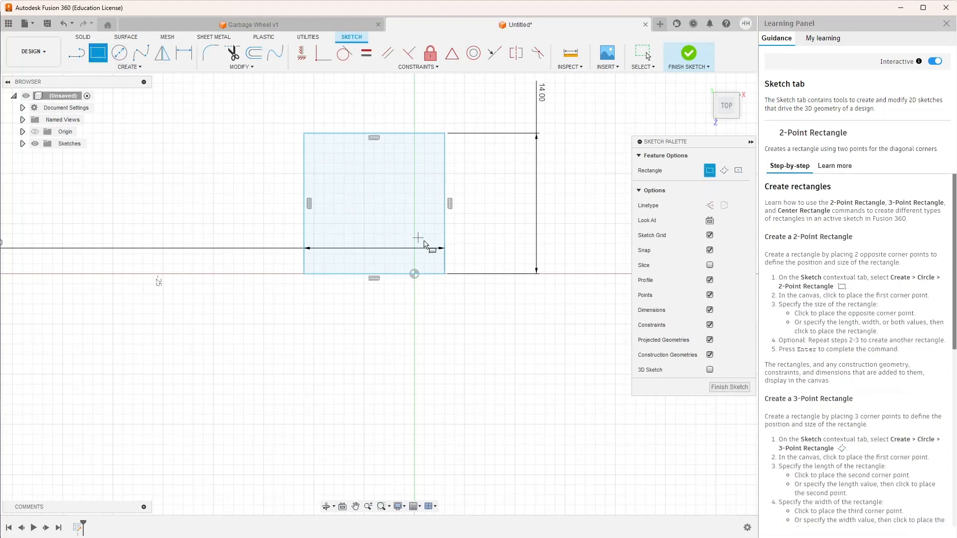
{"action": "left_click", "coordinate": [444, 273]}
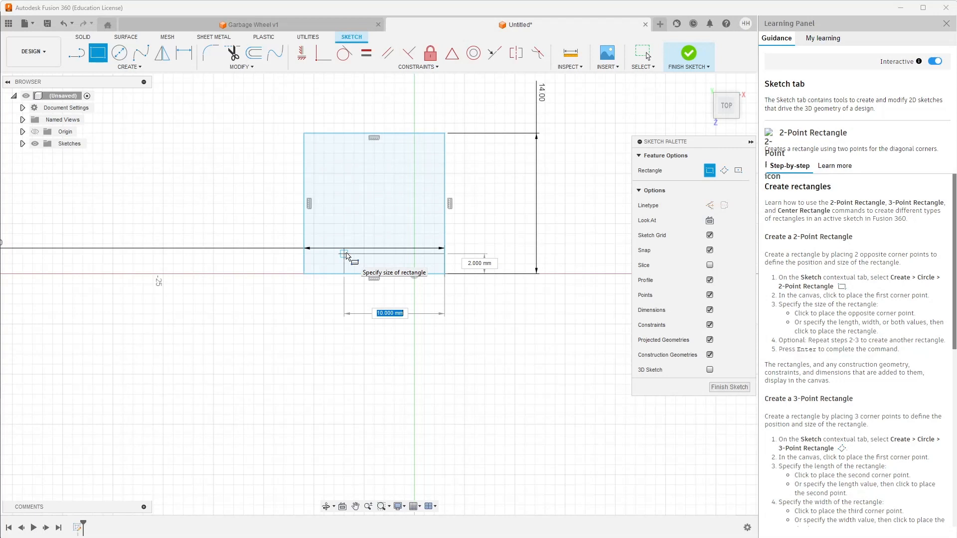
{"action": "type", "text": "7"}
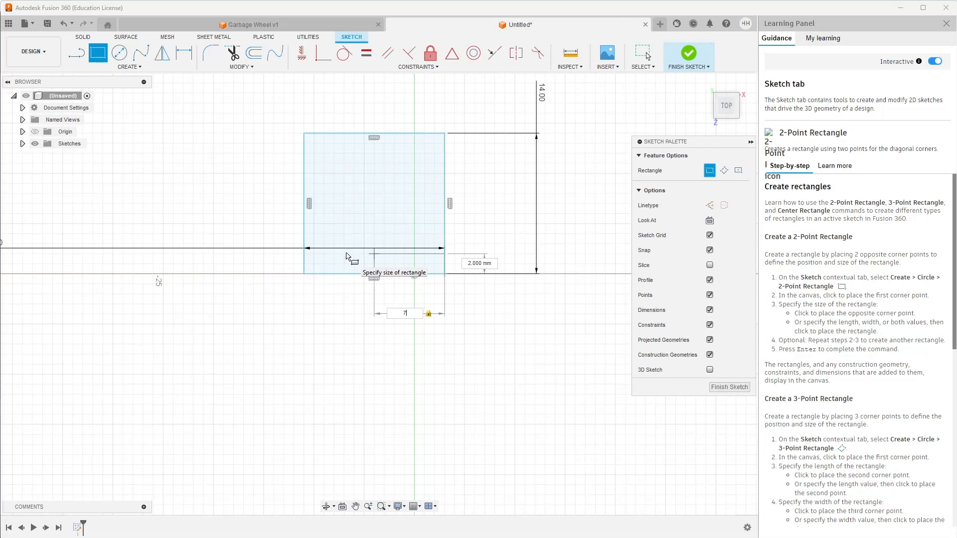
{"action": "key", "text": "Tab"}
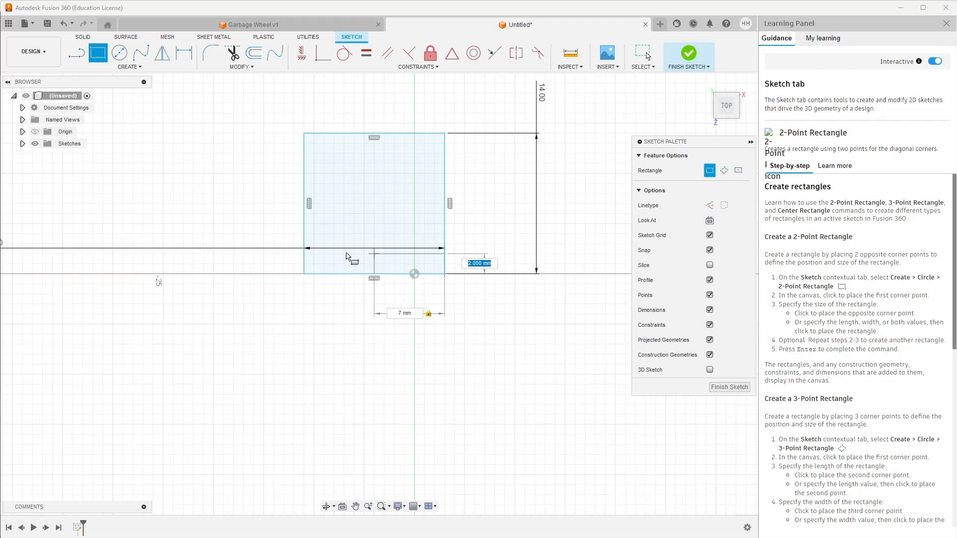
{"action": "type", "text": "2.5"}
{"action": "key", "text": "Return"}
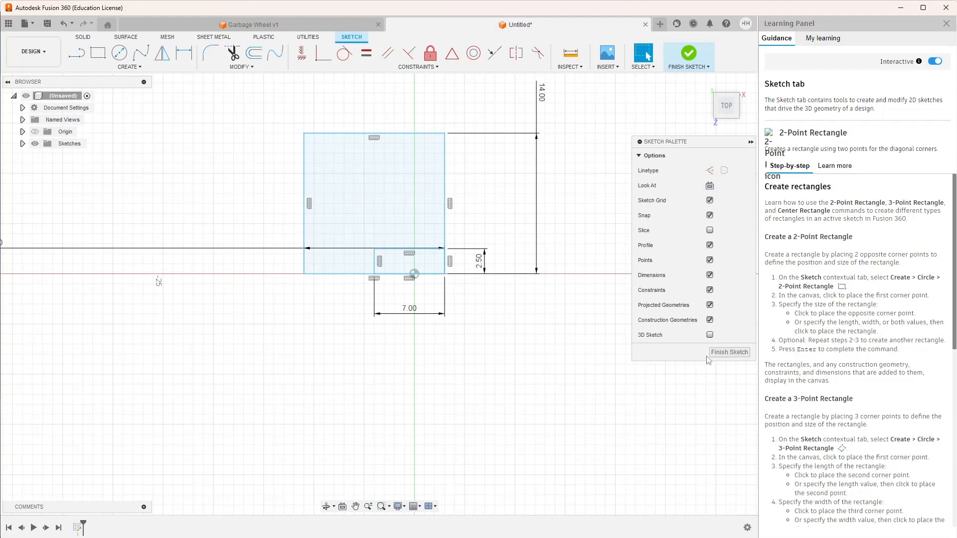
{"action": "left_click", "coordinate": [728, 354]}
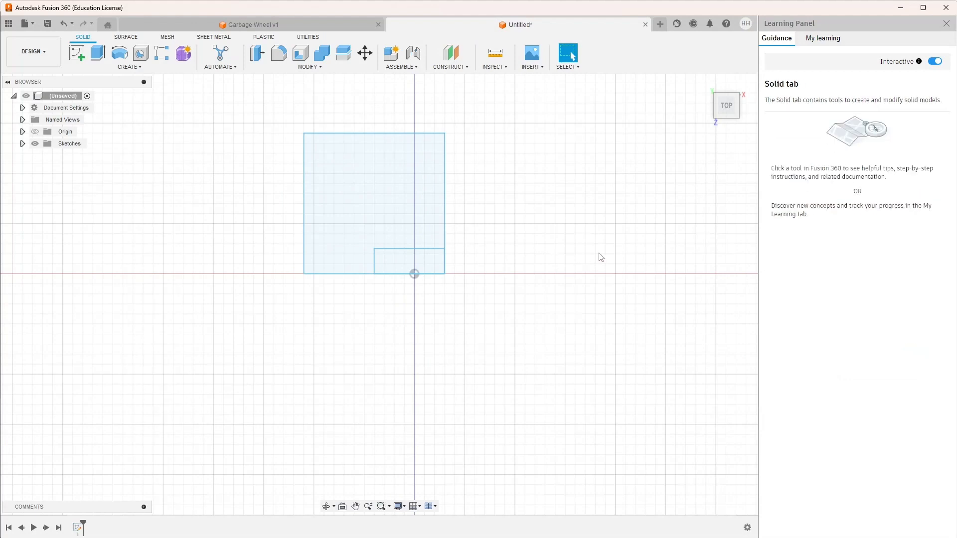
{"action": "left_click", "coordinate": [739, 101]}
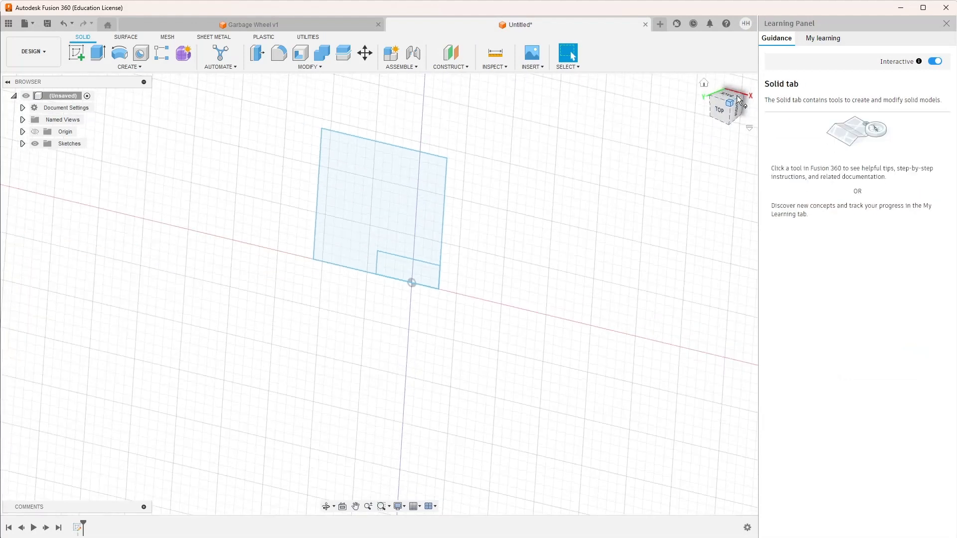
{"action": "left_click", "coordinate": [719, 114]}
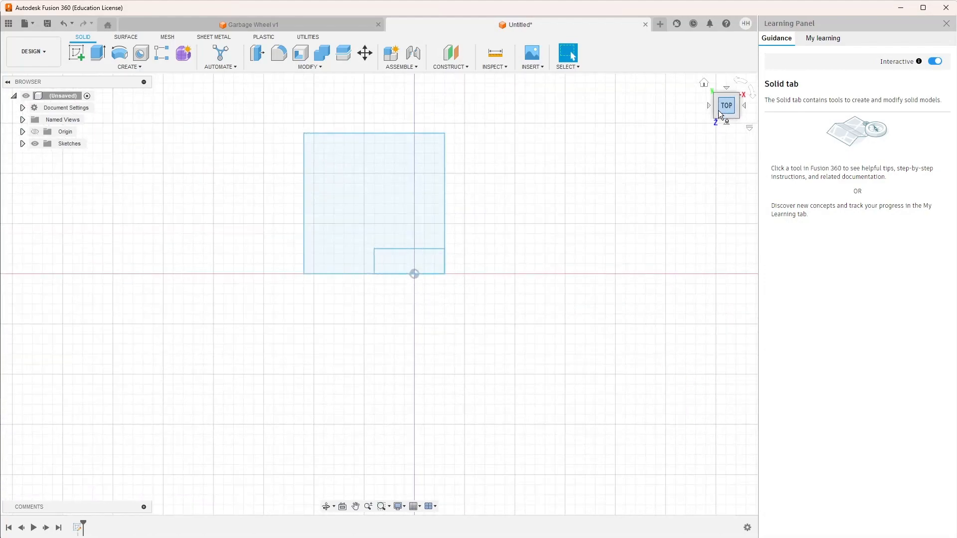
{"action": "left_click", "coordinate": [130, 68]}
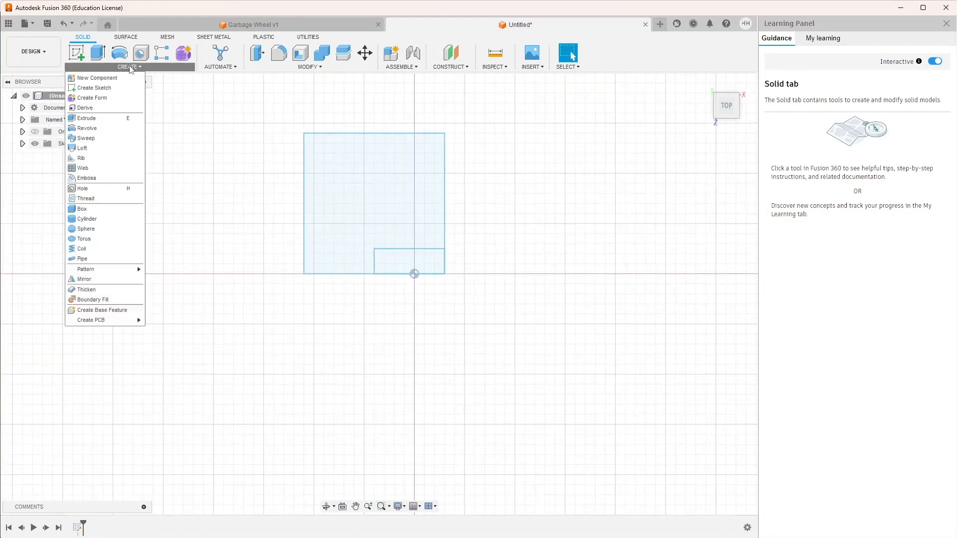
{"action": "left_click", "coordinate": [87, 128]}
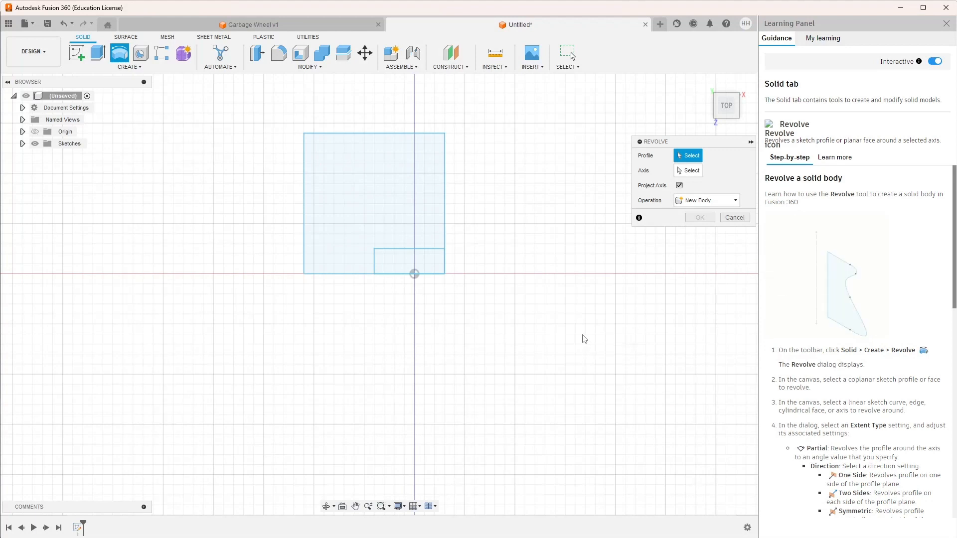
{"action": "left_click", "coordinate": [387, 214]}
{"action": "left_click", "coordinate": [404, 264]}
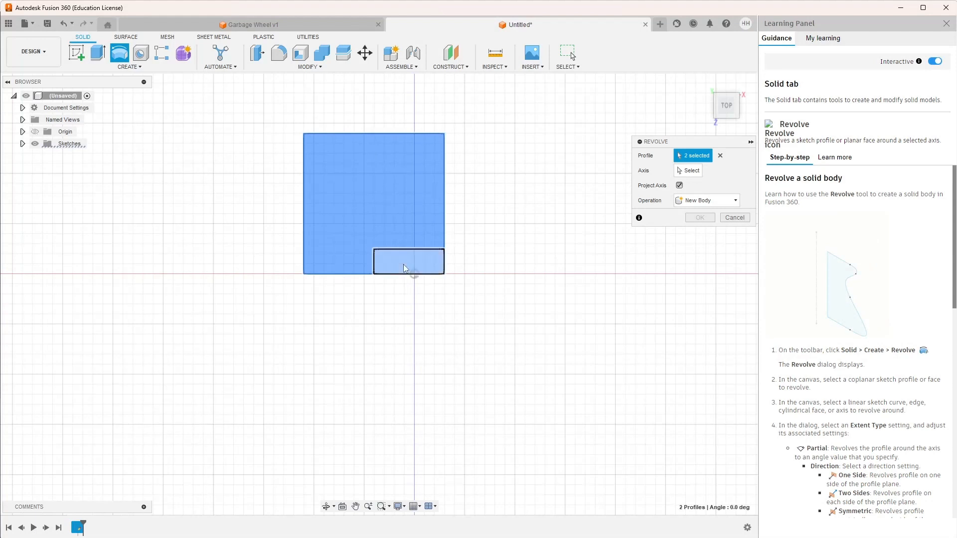
{"action": "left_click", "coordinate": [687, 171]}
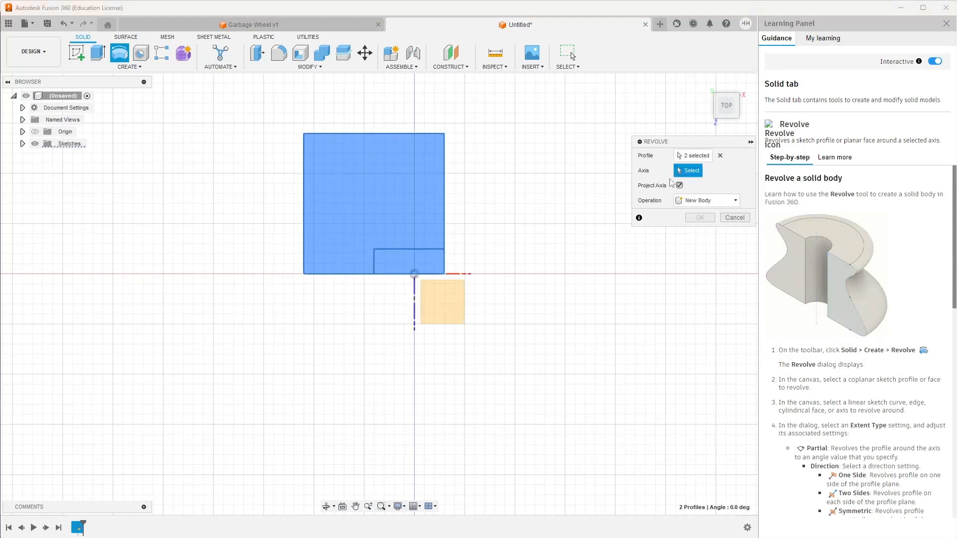
{"action": "left_click", "coordinate": [380, 273]}
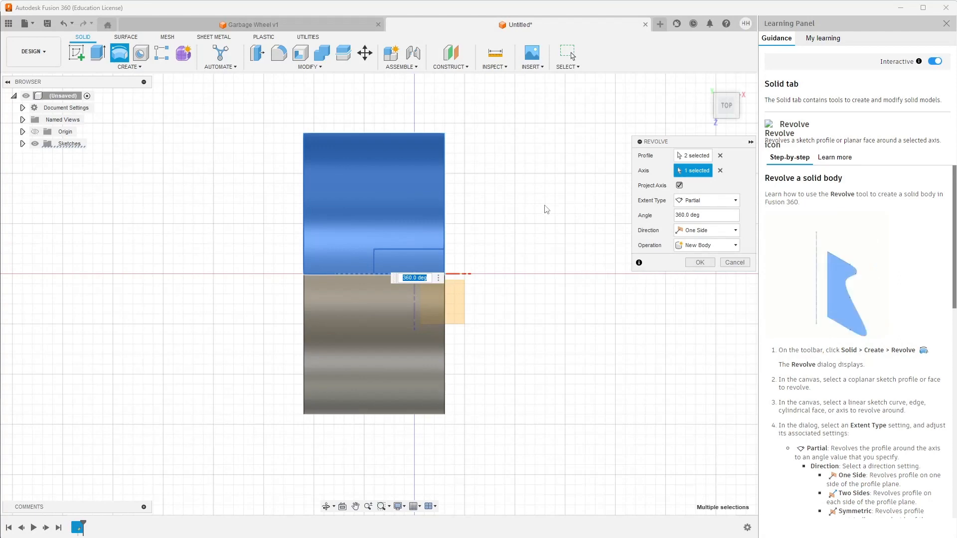
{"action": "middle_click_drag", "start_coordinate": [543, 205], "coordinate": [420, 141], "text": "shift"}
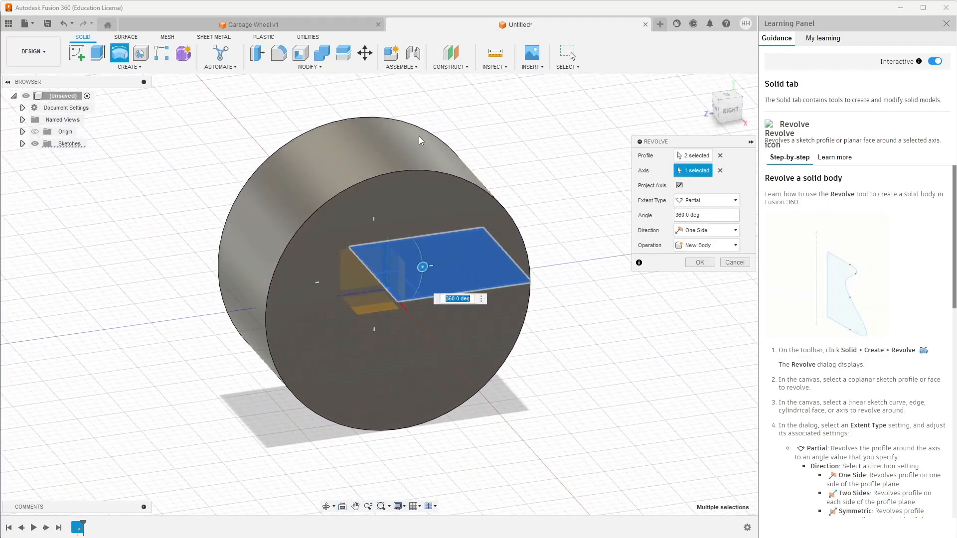
{"action": "left_click", "coordinate": [718, 111]}
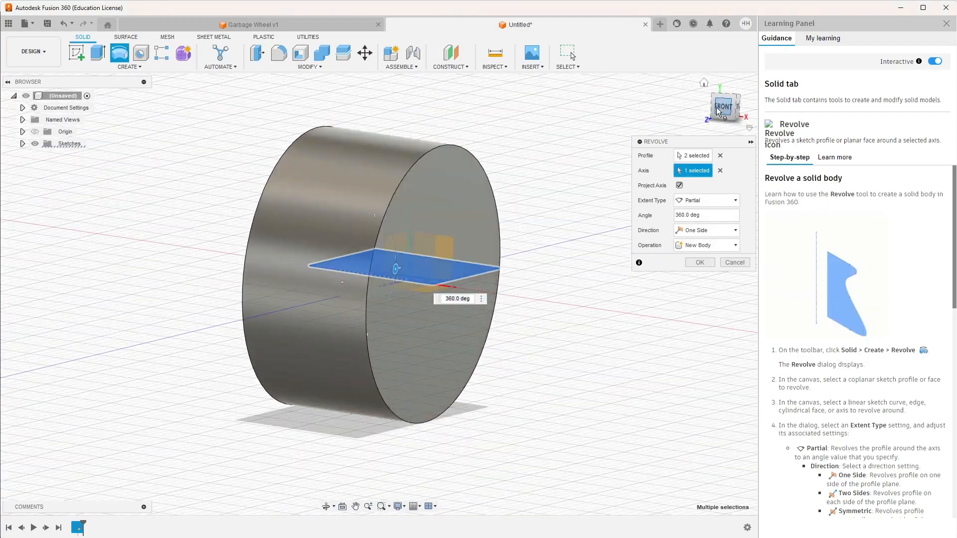
{"action": "left_click", "coordinate": [727, 89]}
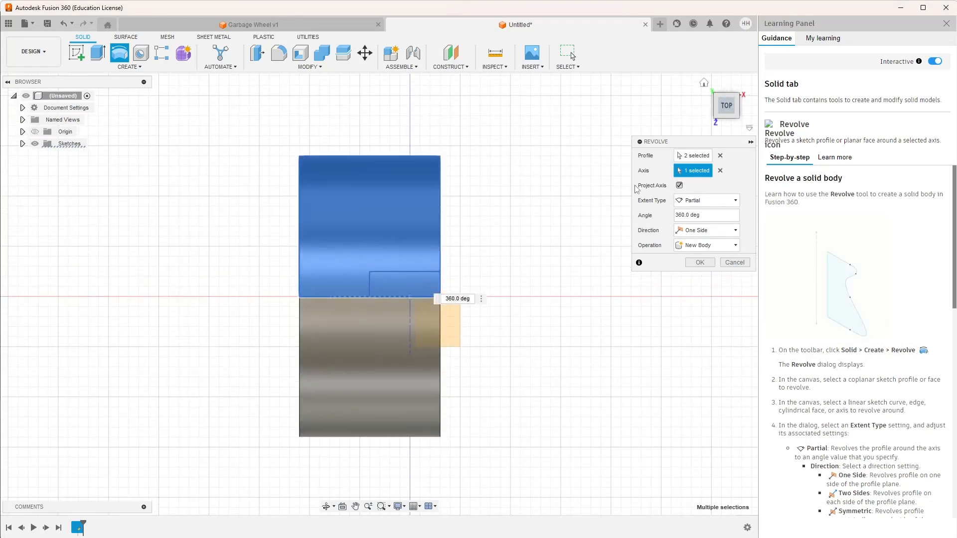
{"action": "left_click", "coordinate": [692, 156]}
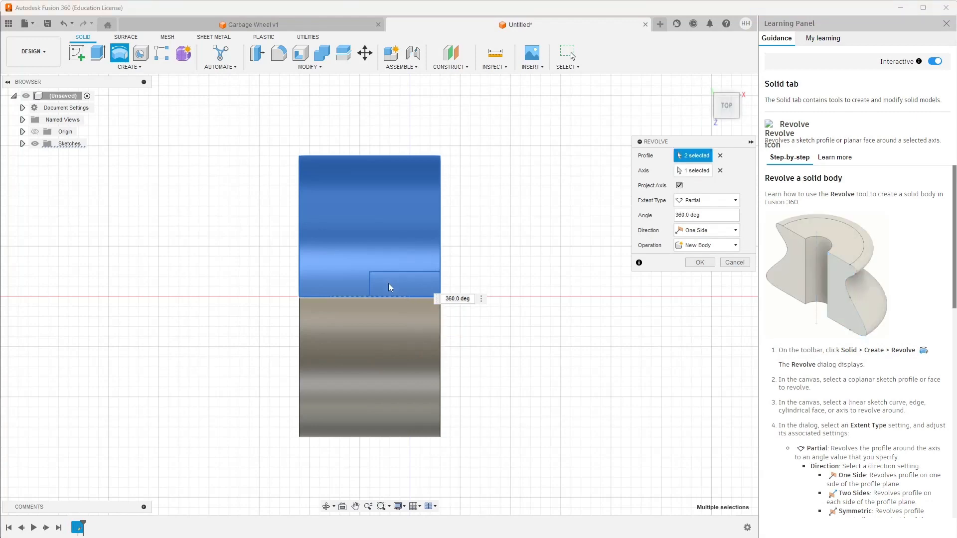
{"action": "scroll", "coordinate": [391, 285], "scroll_direction": "up", "scroll_amount": 3}
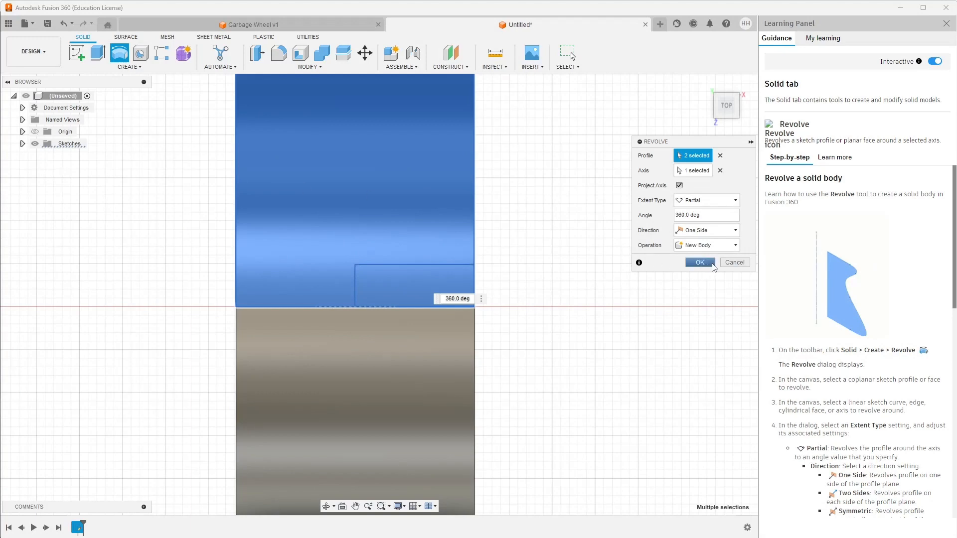
{"action": "left_click", "coordinate": [734, 262]}
Revolve only the large profile without the small rectangle 360 degrees about the square's bottom edge as a new body
{"action": "scroll", "coordinate": [204, 167], "scroll_direction": "down", "scroll_amount": 3}
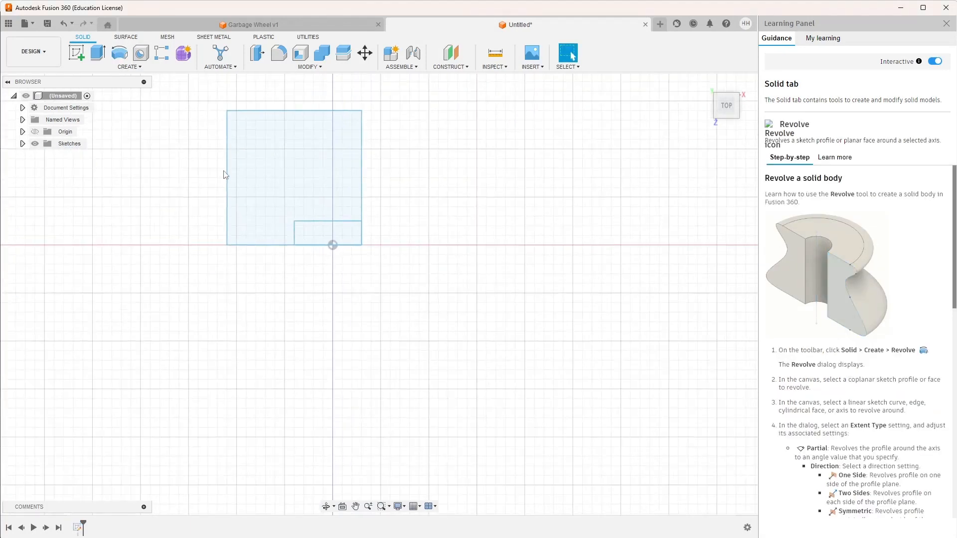
{"action": "left_click", "coordinate": [115, 51]}
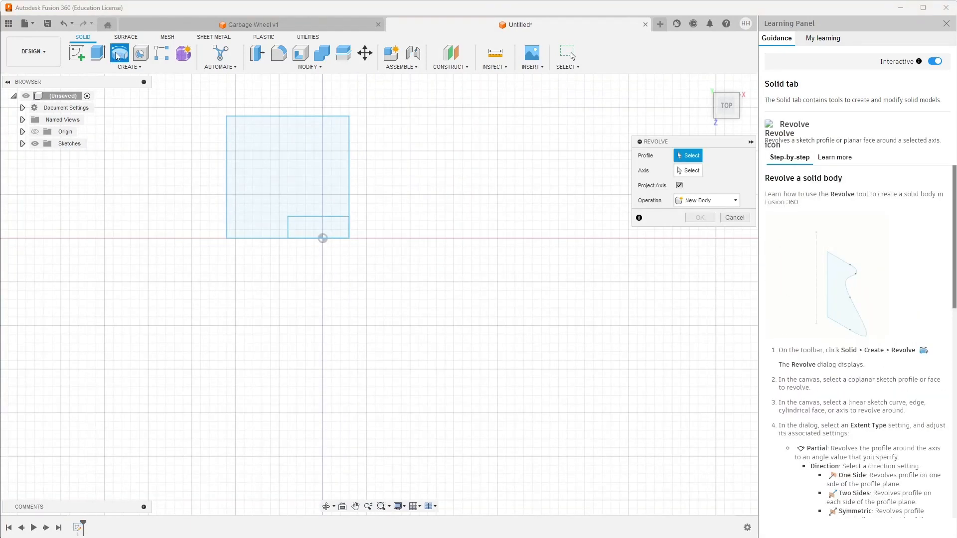
{"action": "left_click", "coordinate": [273, 164]}
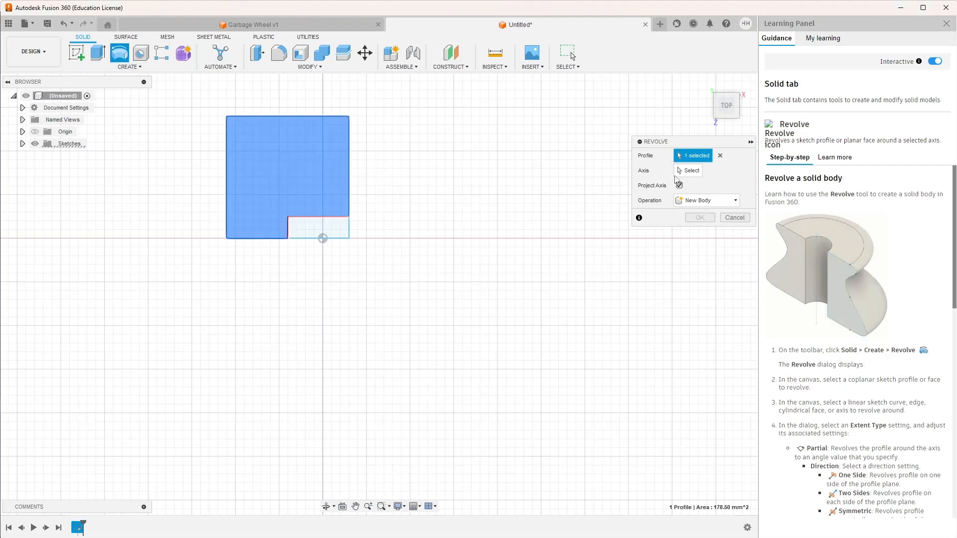
{"action": "left_click", "coordinate": [688, 171]}
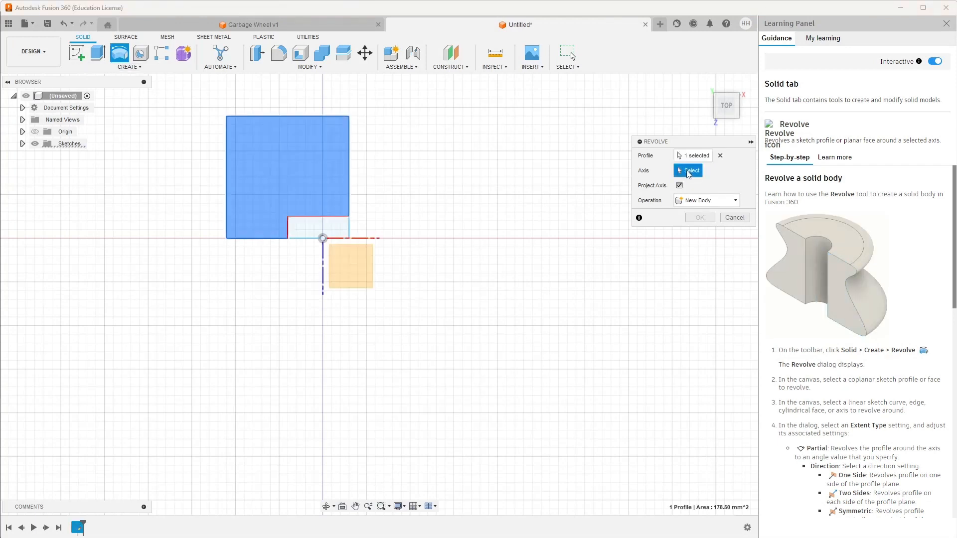
{"action": "left_click", "coordinate": [308, 237]}
{"action": "middle_click_drag", "start_coordinate": [538, 232], "coordinate": [531, 253], "text": "shift"}
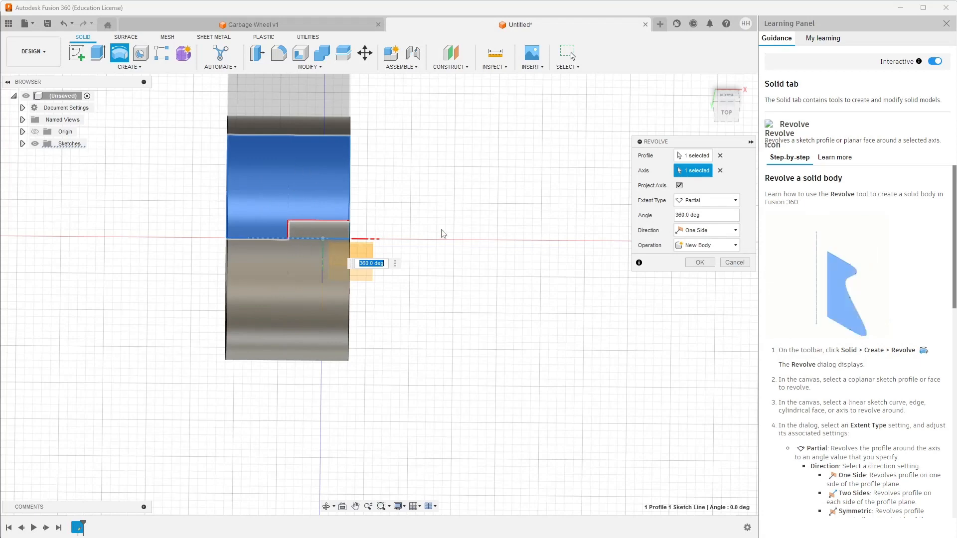
{"action": "middle_click_drag", "start_coordinate": [461, 228], "coordinate": [471, 196], "text": "shift"}
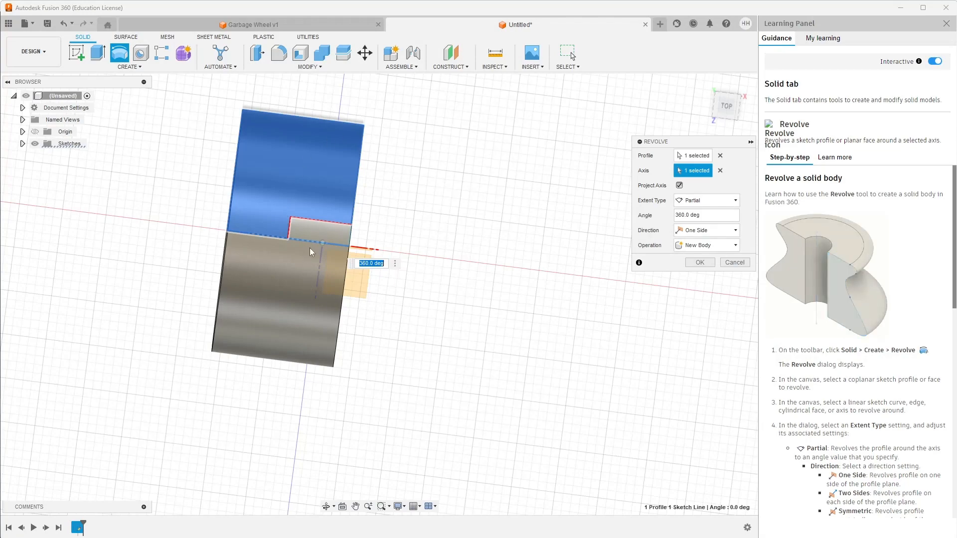
{"action": "middle_click_drag", "start_coordinate": [449, 216], "coordinate": [481, 207], "text": "shift"}
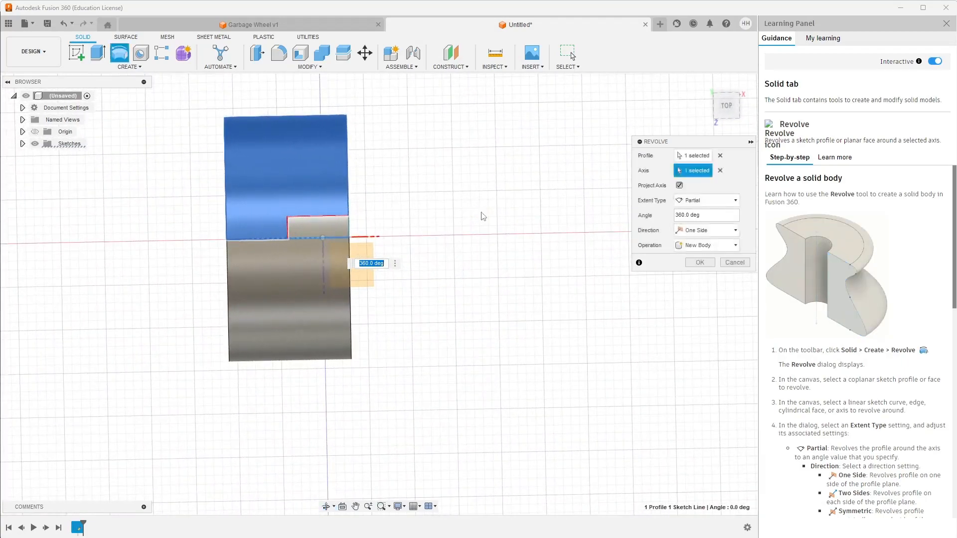
{"action": "left_click", "coordinate": [714, 112]}
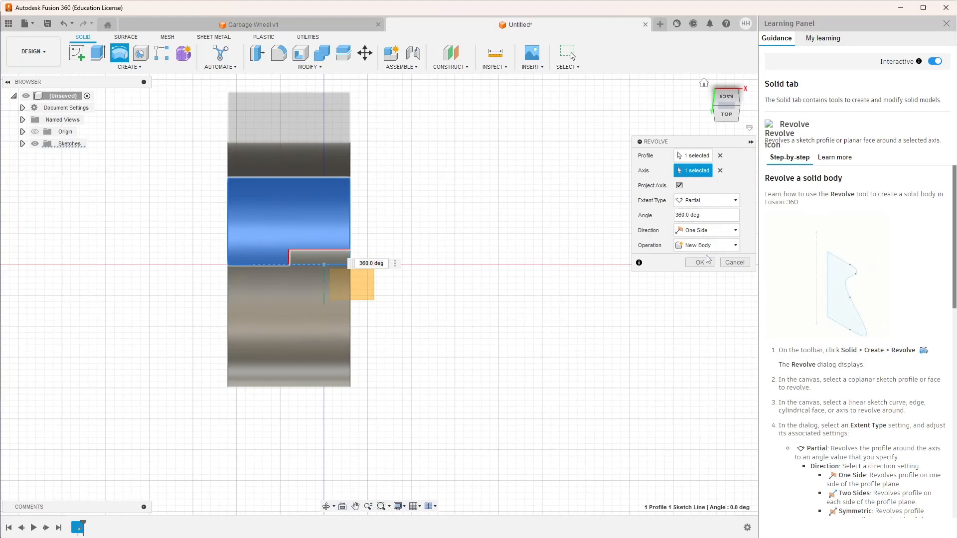
{"action": "left_click", "coordinate": [706, 261]}
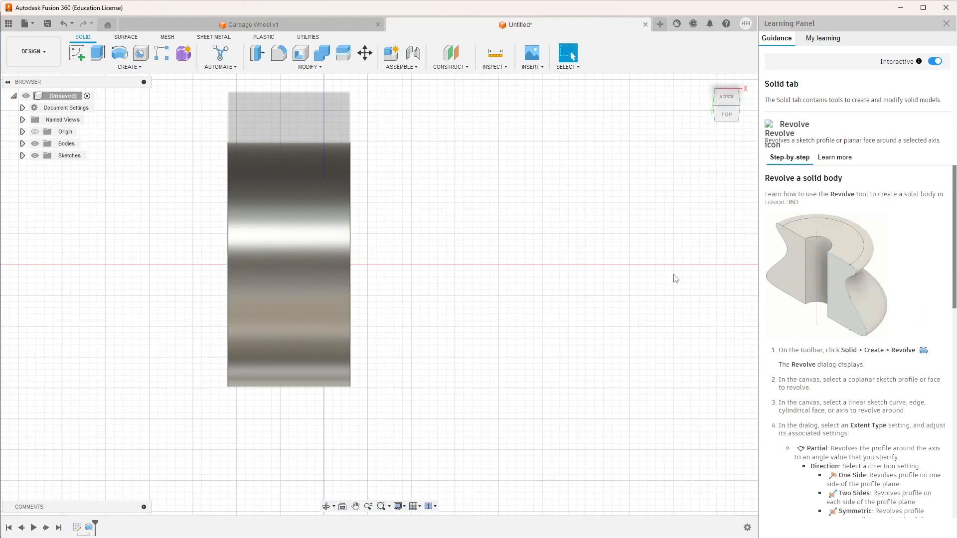
Edit the profile sketch, adding a five-point Fit Point Spline from high on the square's left edge, curving down to its bottom edge beside the small rectangle
{"action": "right_click", "coordinate": [77, 527]}
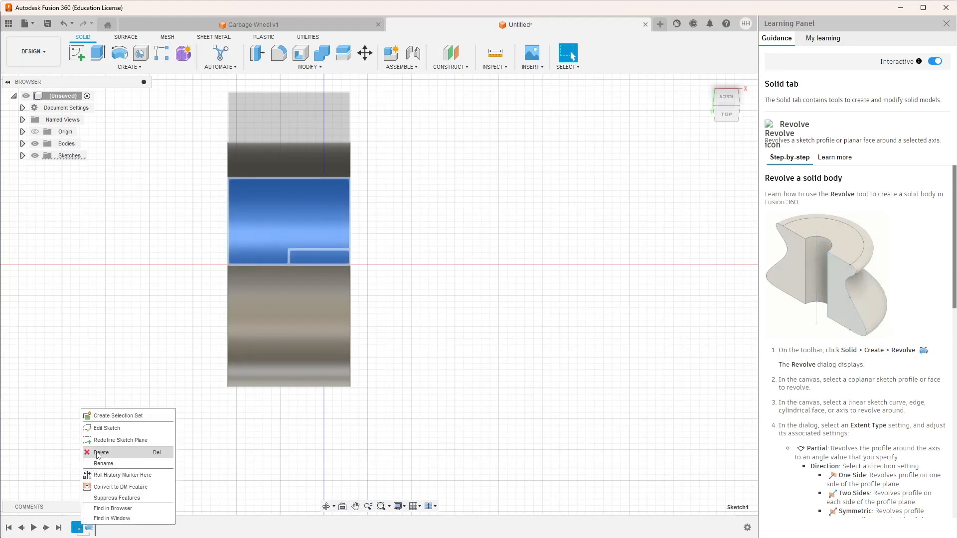
{"action": "left_click", "coordinate": [106, 427]}
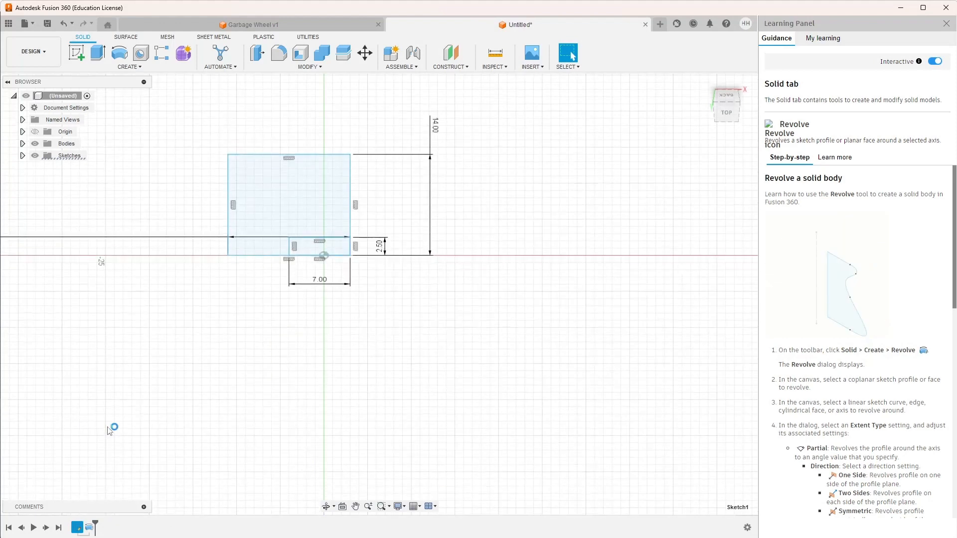
{"action": "scroll", "coordinate": [229, 125], "scroll_direction": "up", "scroll_amount": 5}
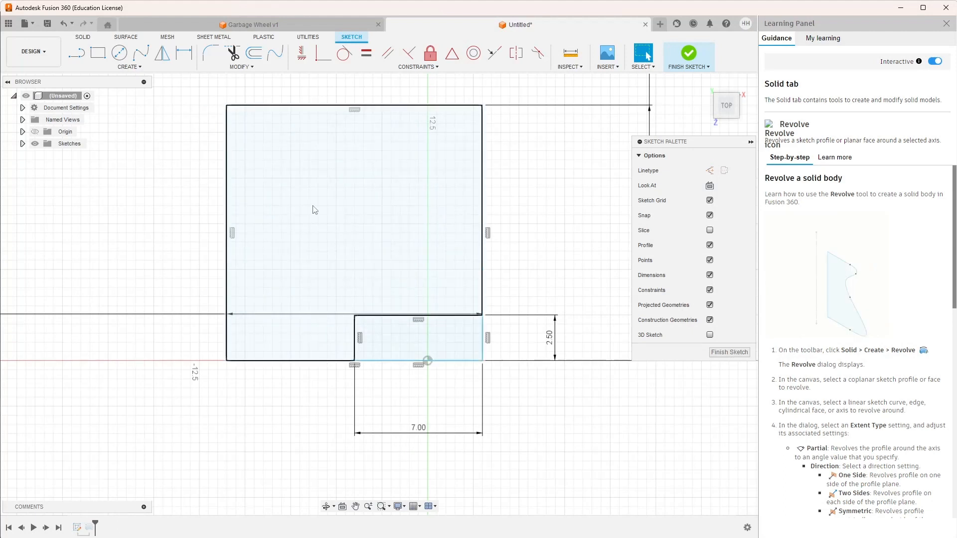
{"action": "left_click", "coordinate": [129, 68]}
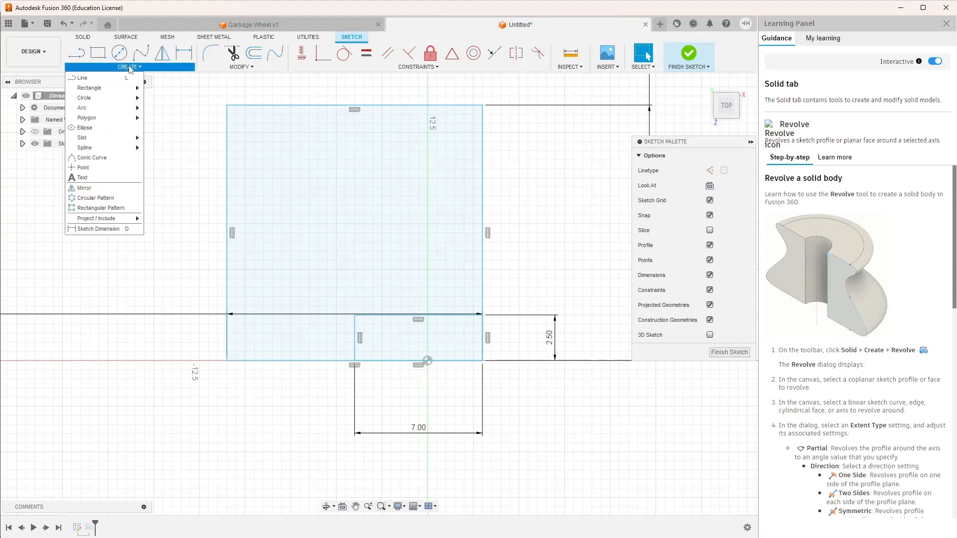
{"action": "mouse_move", "coordinate": [96, 108]}
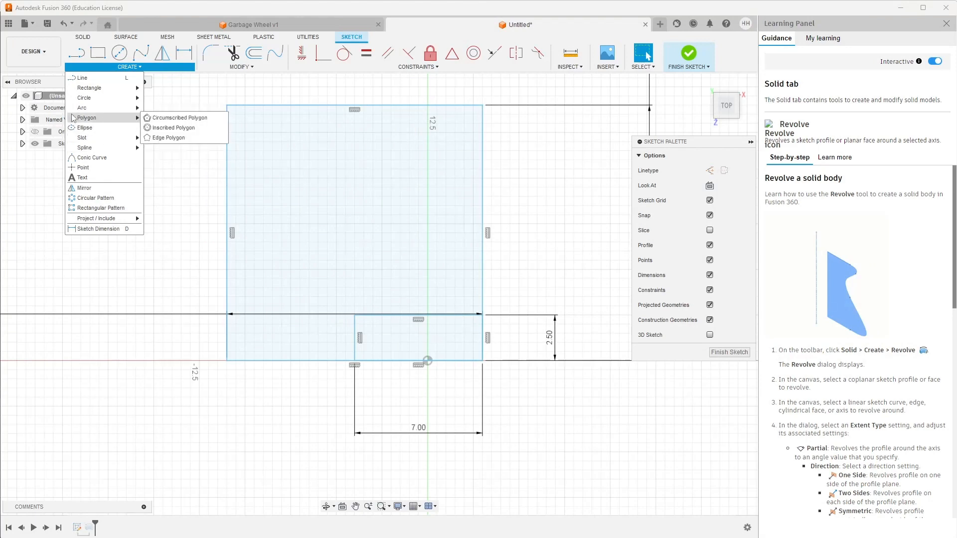
{"action": "mouse_move", "coordinate": [83, 147]}
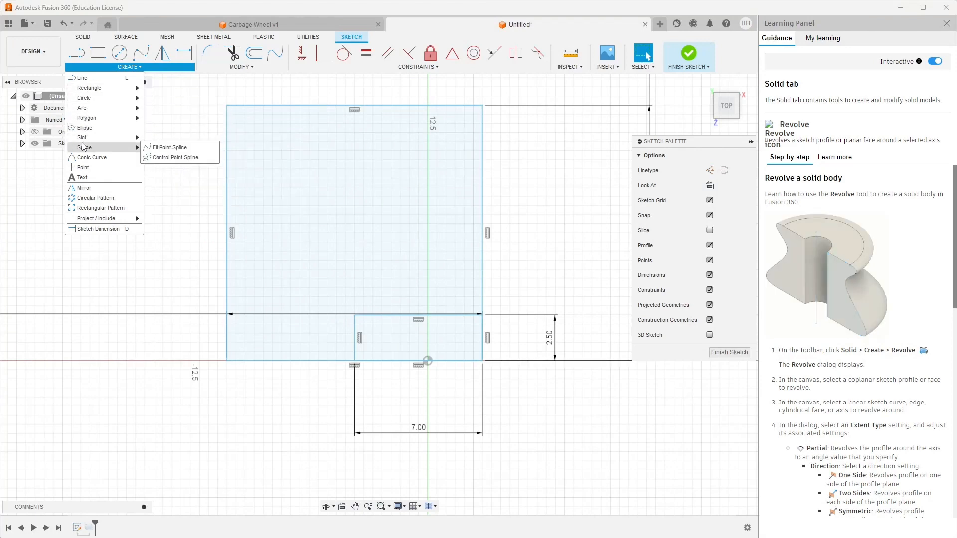
{"action": "left_click", "coordinate": [167, 148]}
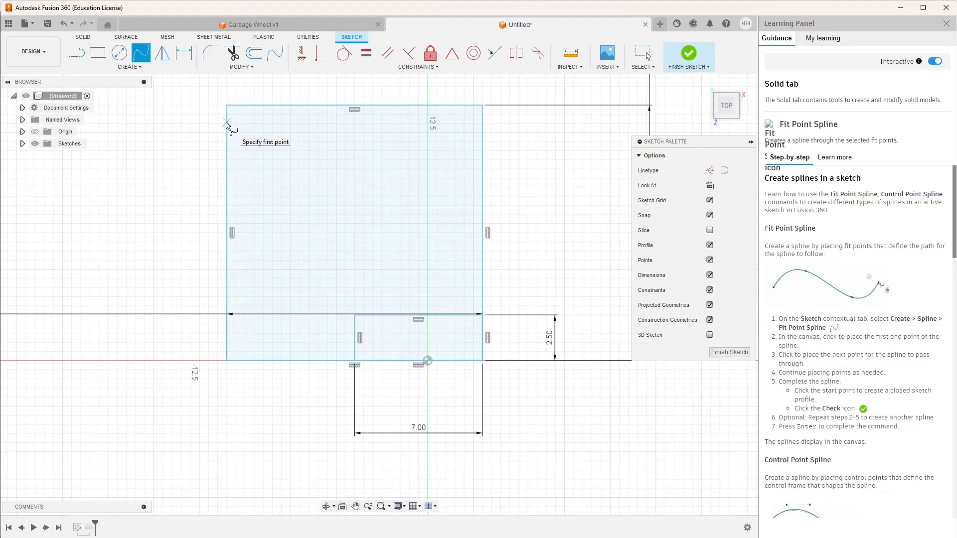
{"action": "left_click", "coordinate": [226, 122]}
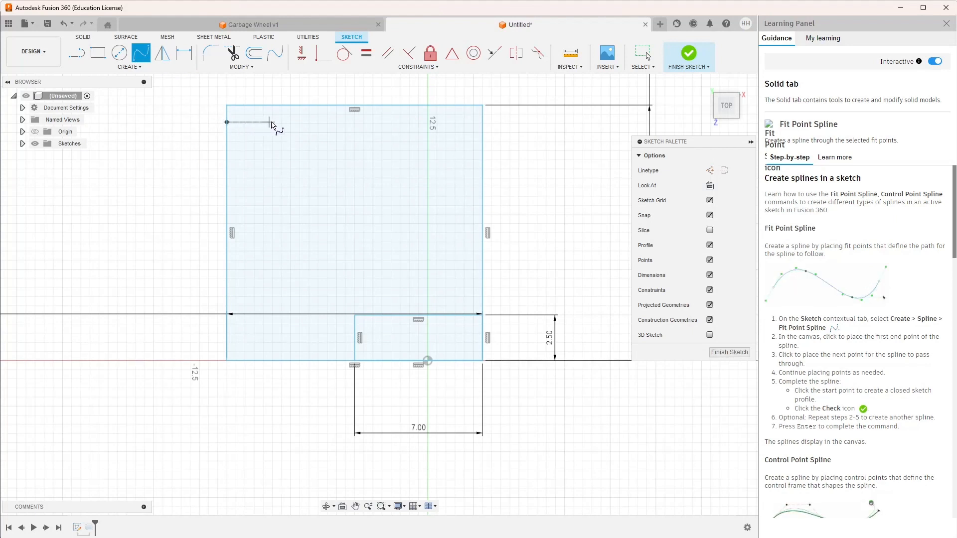
{"action": "left_click", "coordinate": [309, 121]}
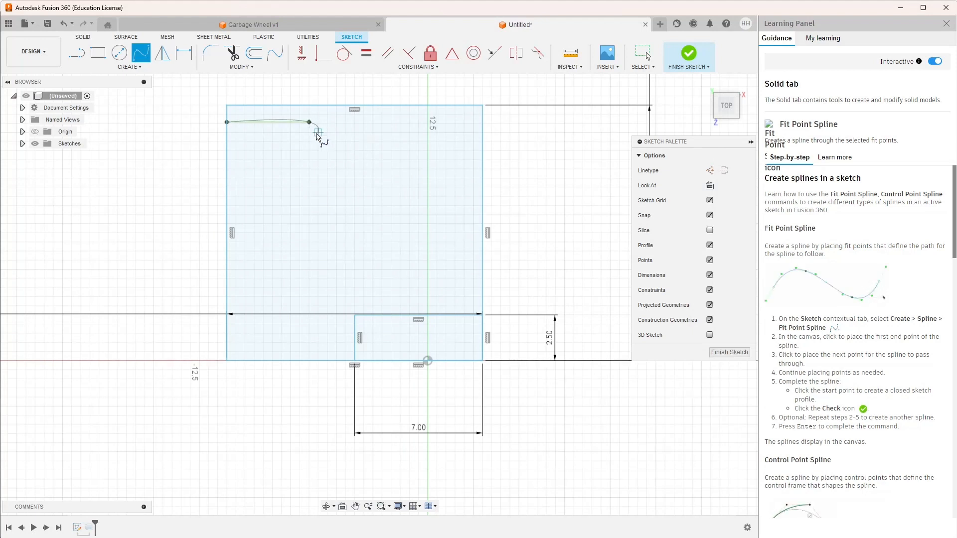
{"action": "left_click", "coordinate": [336, 170]}
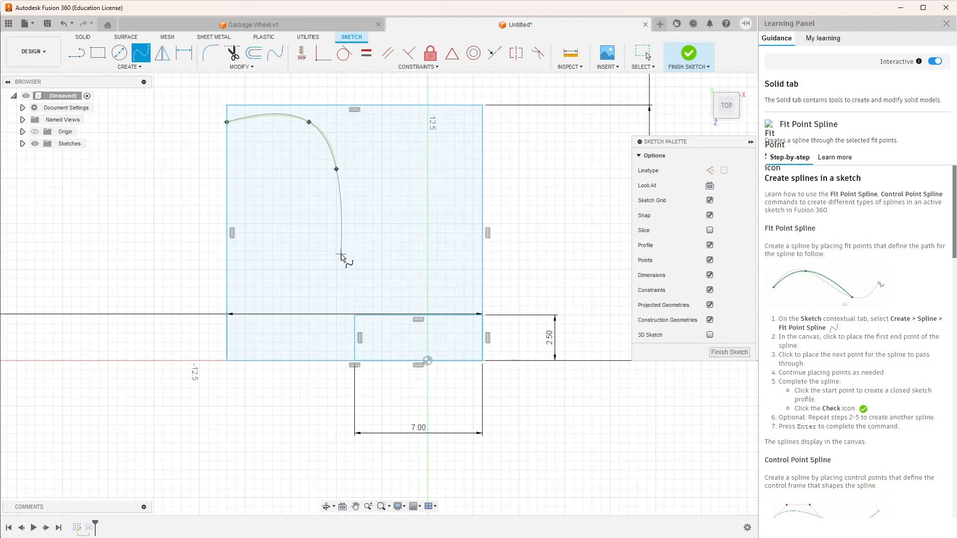
{"action": "left_click", "coordinate": [340, 254]}
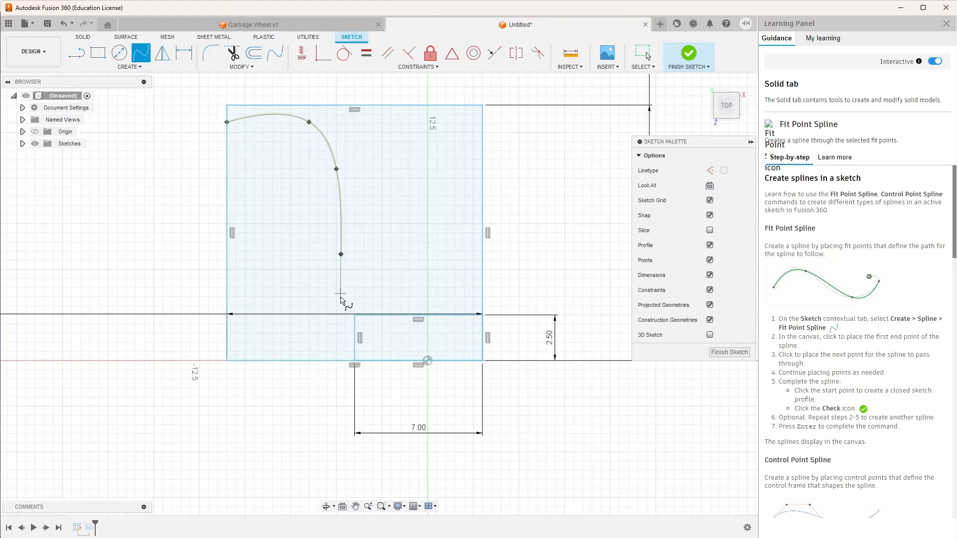
{"action": "left_click", "coordinate": [337, 360]}
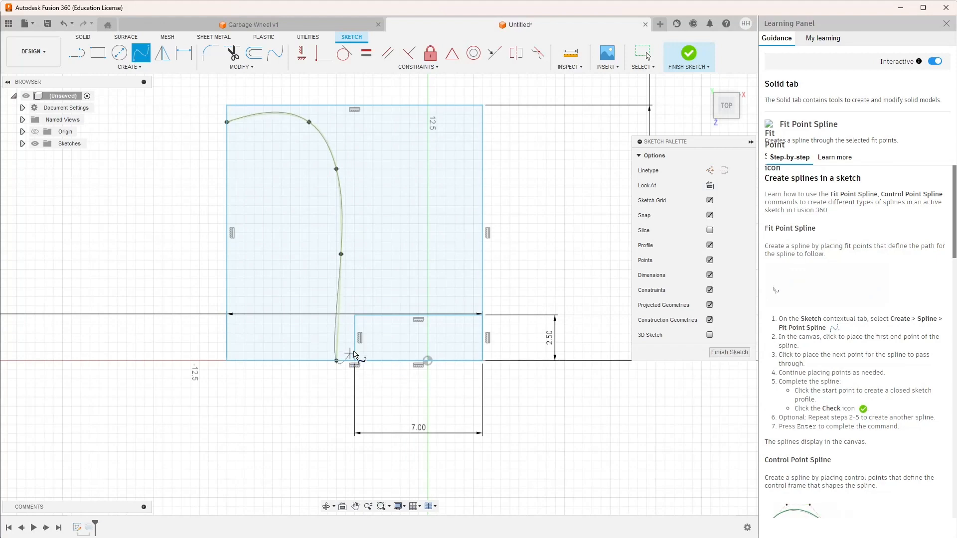
{"action": "key", "text": "Return"}
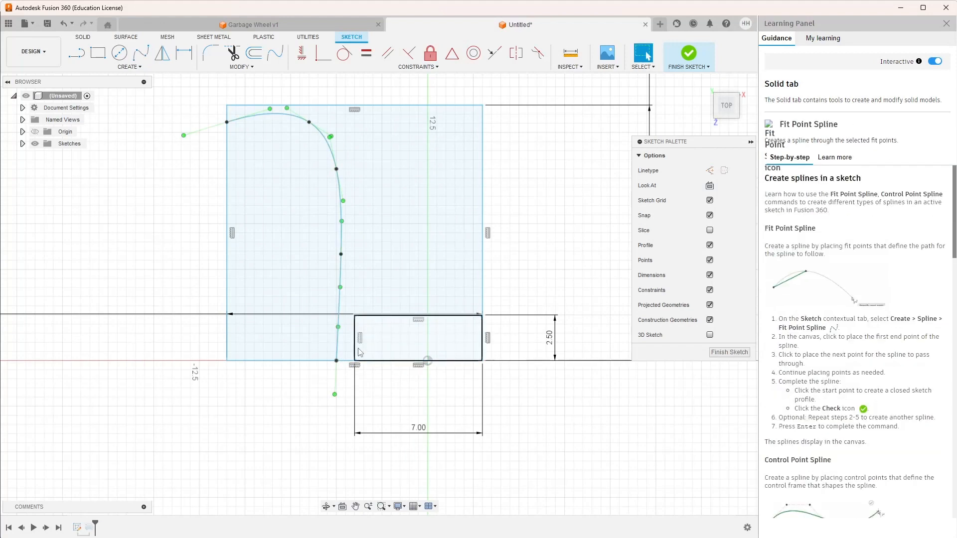
{"action": "left_click", "coordinate": [730, 352]}
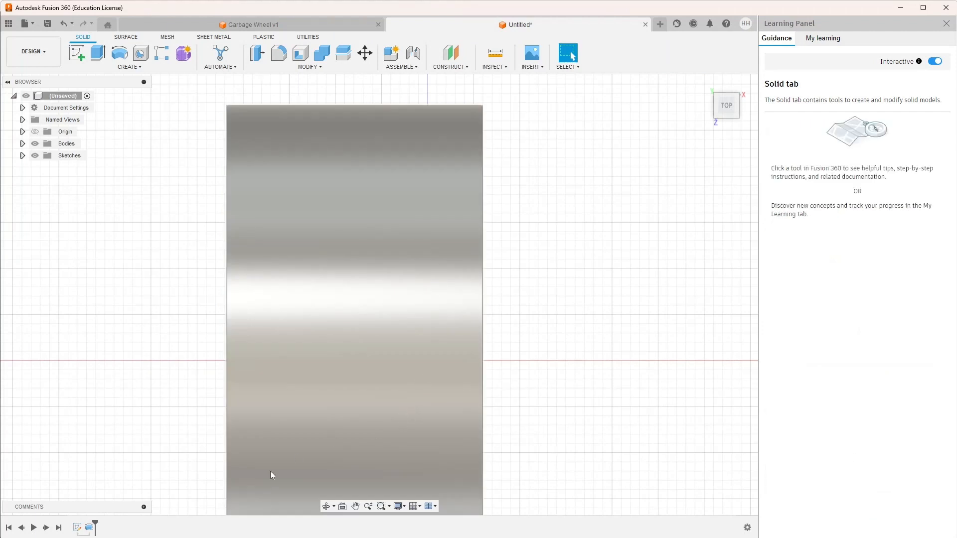
Delete the existing revolve feature and show the profile sketch again
{"action": "right_click", "coordinate": [94, 532]}
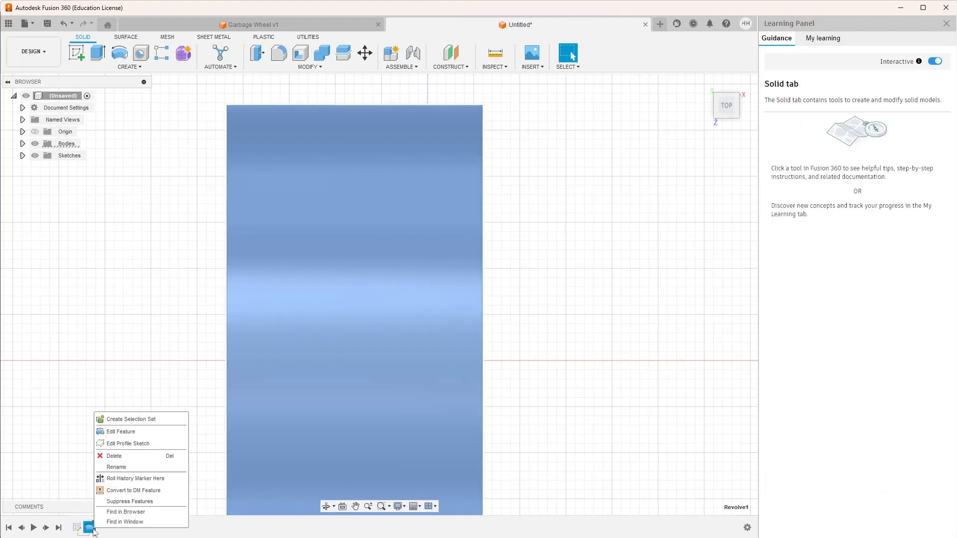
{"action": "left_click", "coordinate": [114, 459]}
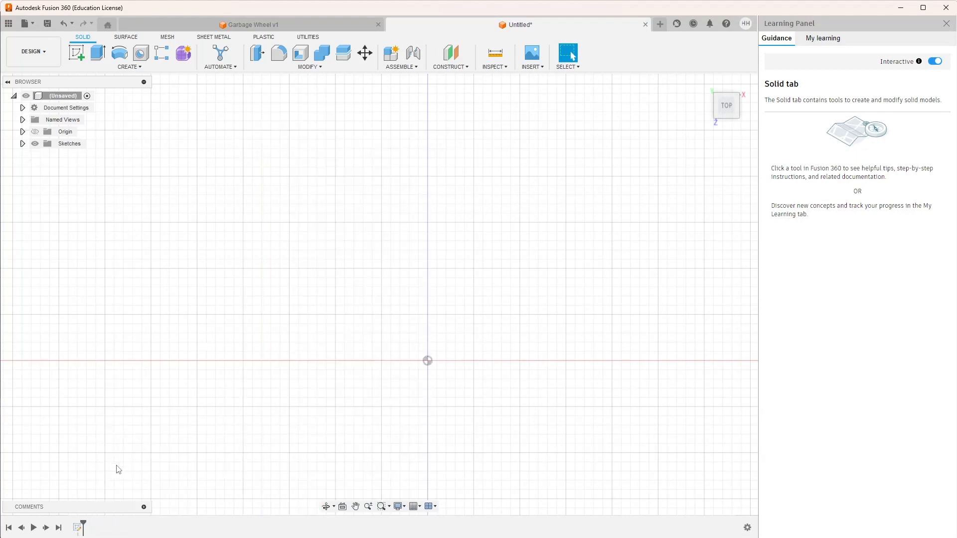
{"action": "left_click", "coordinate": [22, 143]}
{"action": "left_click", "coordinate": [44, 155]}
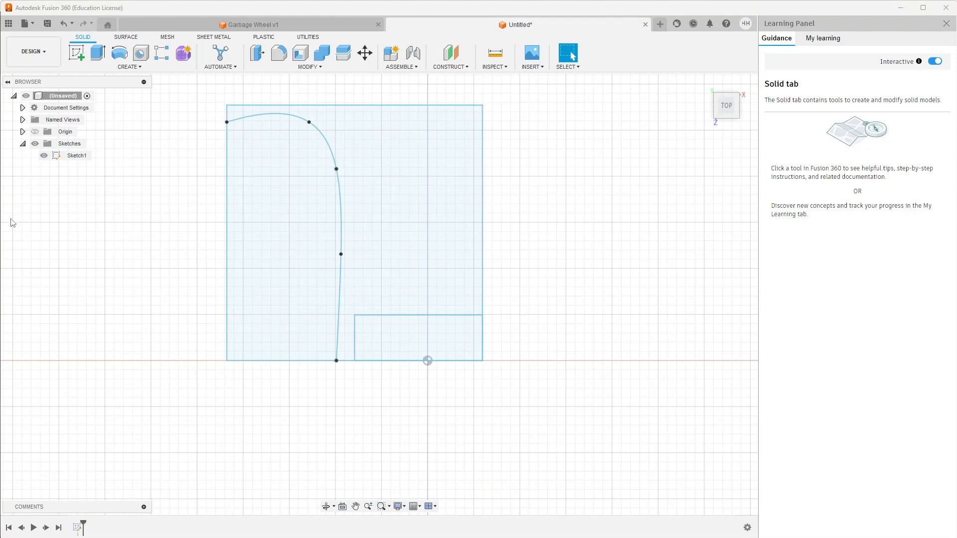
Revolve the region between the spline and the small rectangle 360 degrees about the square's bottom edge as a new body
{"action": "left_click", "coordinate": [120, 51]}
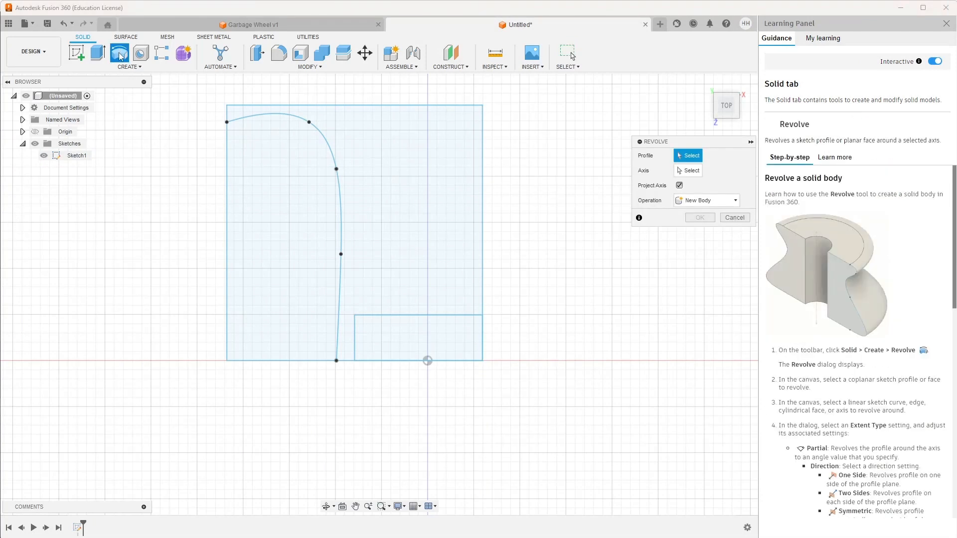
{"action": "left_click", "coordinate": [379, 150]}
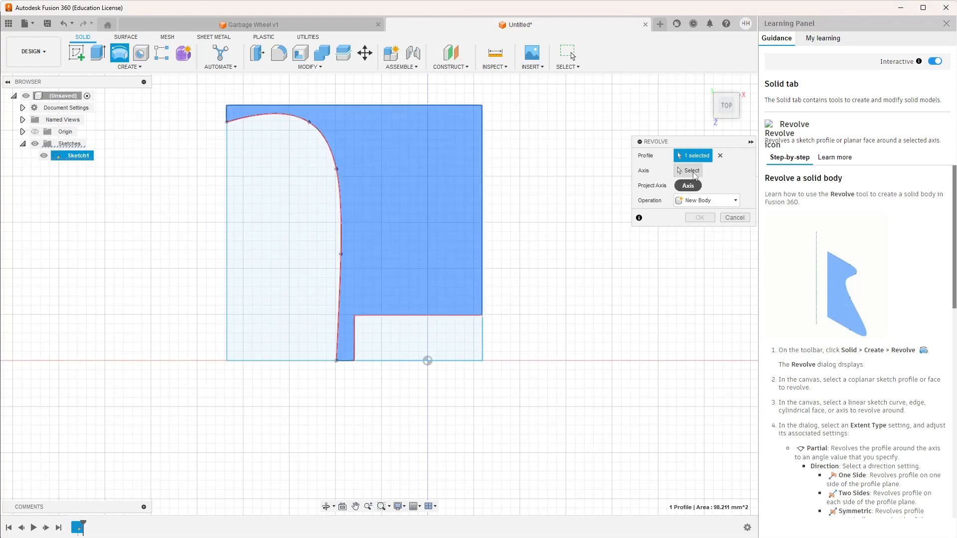
{"action": "left_click", "coordinate": [688, 170]}
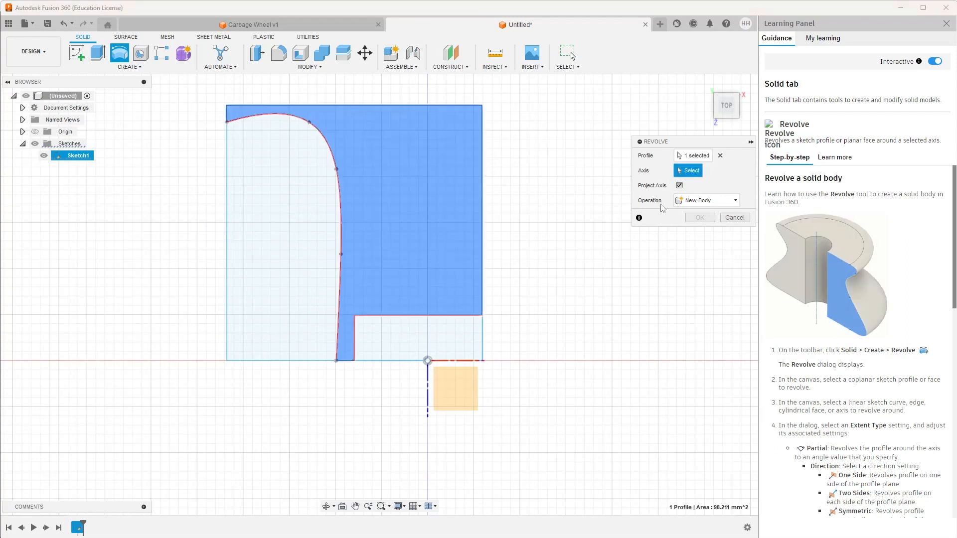
{"action": "left_click", "coordinate": [394, 360]}
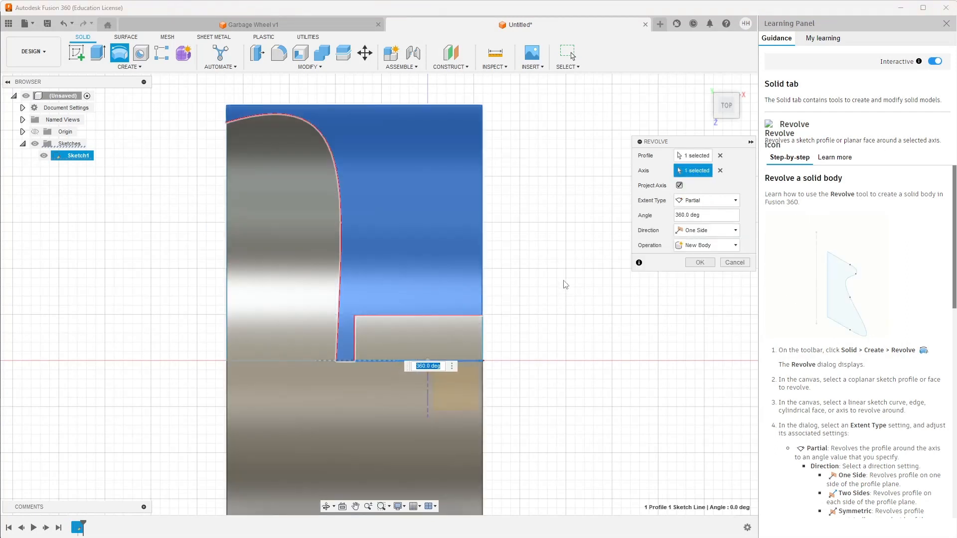
{"action": "middle_click_drag", "start_coordinate": [572, 274], "coordinate": [501, 267], "text": "shift"}
{"action": "middle_click_drag", "start_coordinate": [472, 298], "coordinate": [525, 282]}
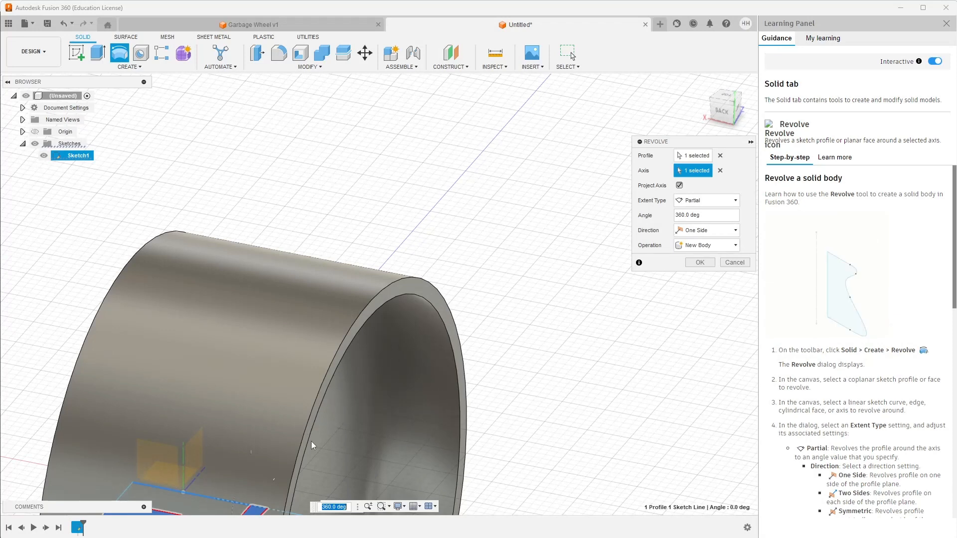
{"action": "middle_click_drag", "start_coordinate": [546, 463], "coordinate": [541, 265], "text": "shift"}
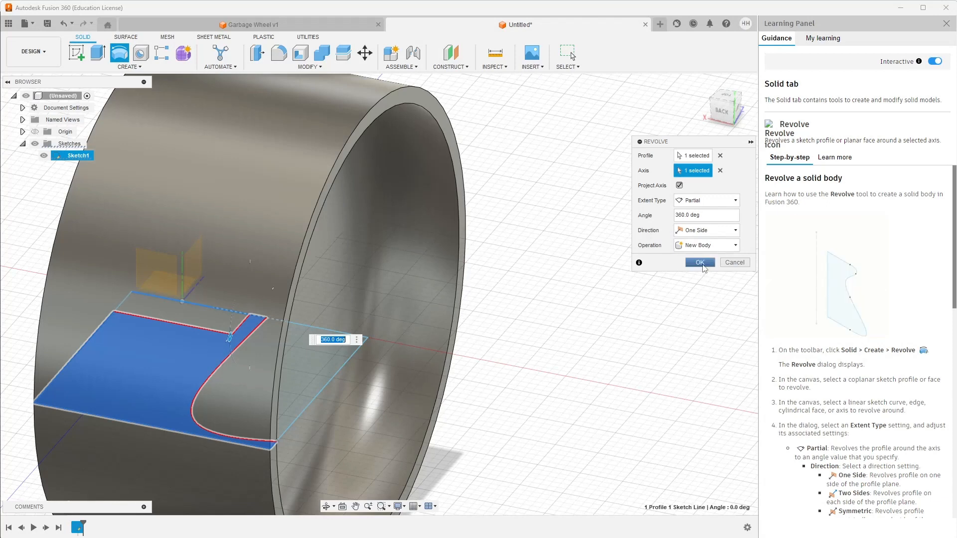
{"action": "left_click", "coordinate": [700, 263]}
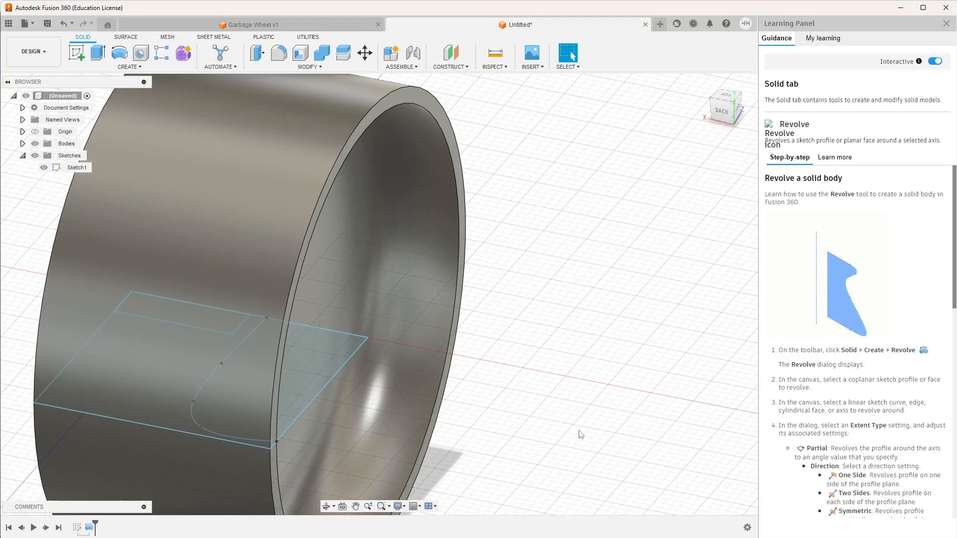
Examine the revolved wheel's hollow side, bored face and outer rim from several directions
{"action": "middle_click_drag", "start_coordinate": [580, 434], "coordinate": [424, 364], "text": "shift"}
{"action": "mouse_move", "coordinate": [676, 253]}
{"action": "middle_mouse_down"}
{"action": "mouse_move", "coordinate": [473, 231]}
{"action": "mouse_move", "coordinate": [464, 222]}
{"action": "middle_mouse_up"}
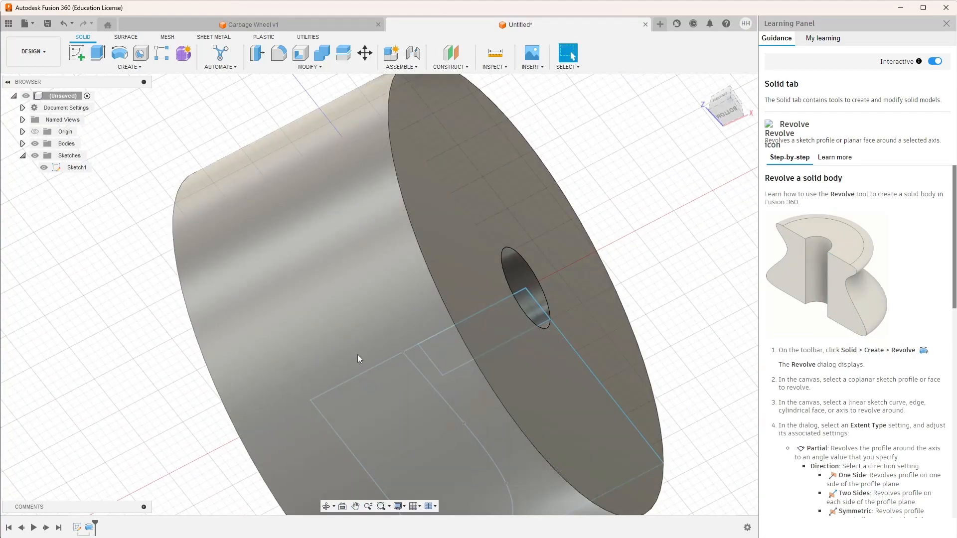
{"action": "middle_click_drag", "start_coordinate": [357, 355], "coordinate": [408, 337], "text": "shift"}
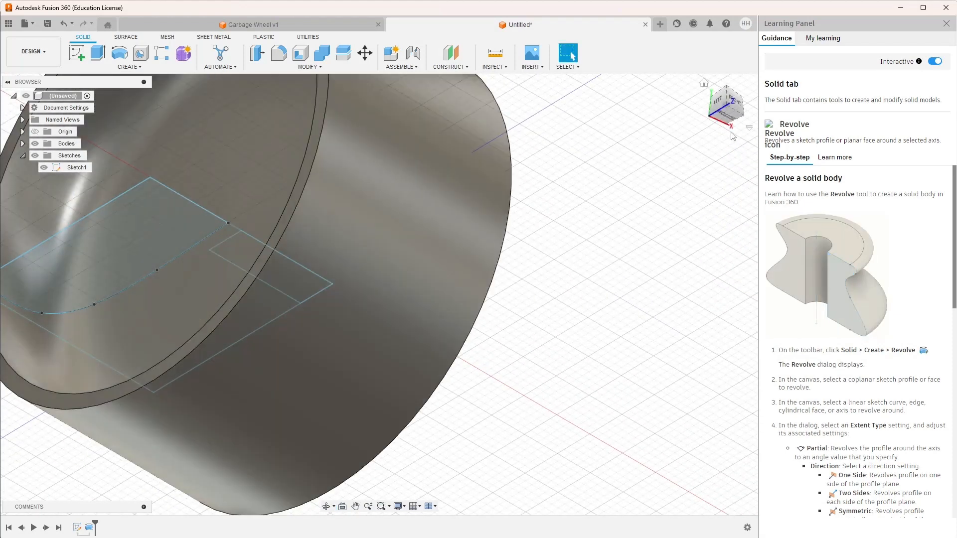
{"action": "left_click", "coordinate": [735, 99]}
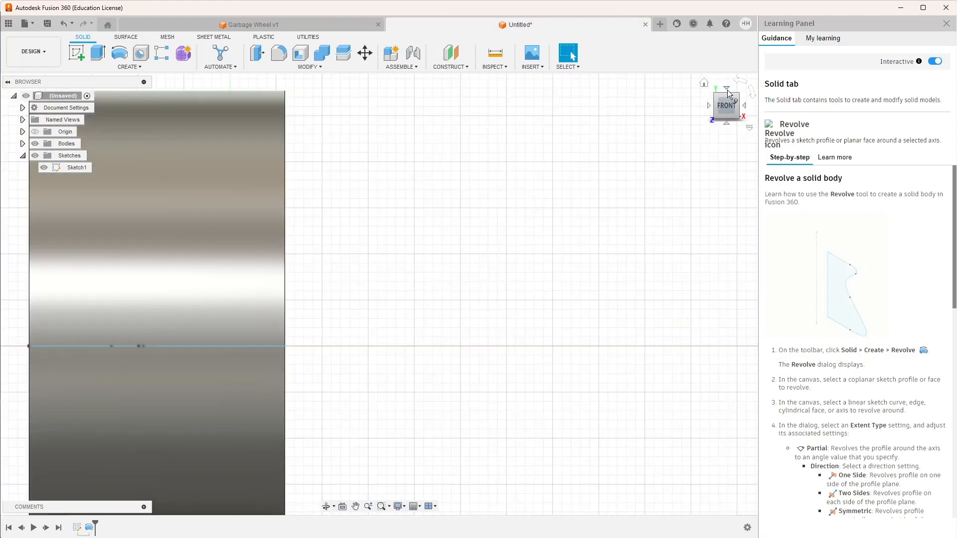
{"action": "left_click", "coordinate": [727, 91]}
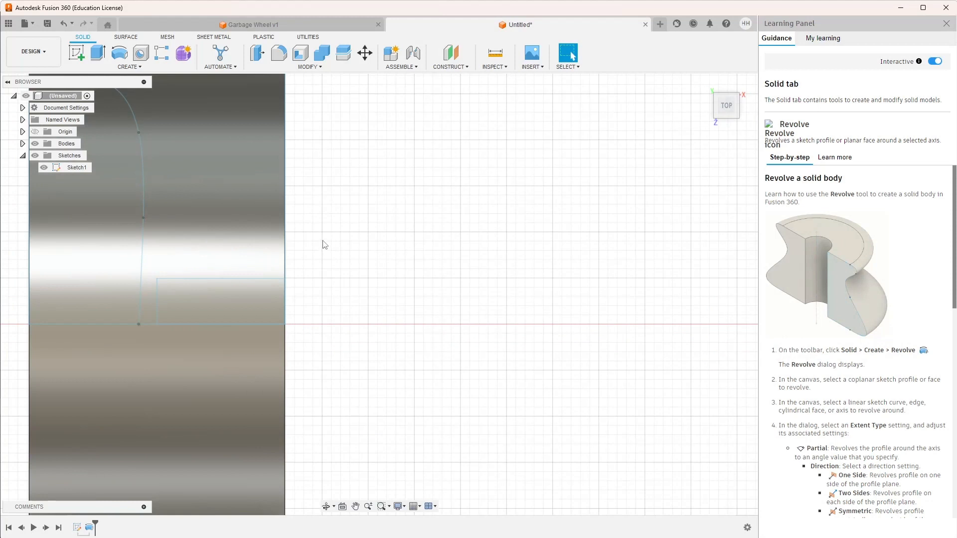
{"action": "mouse_move", "coordinate": [325, 241]}
{"action": "middle_mouse_down"}
{"action": "mouse_move", "coordinate": [497, 264]}
{"action": "mouse_move", "coordinate": [540, 235]}
{"action": "middle_mouse_up"}
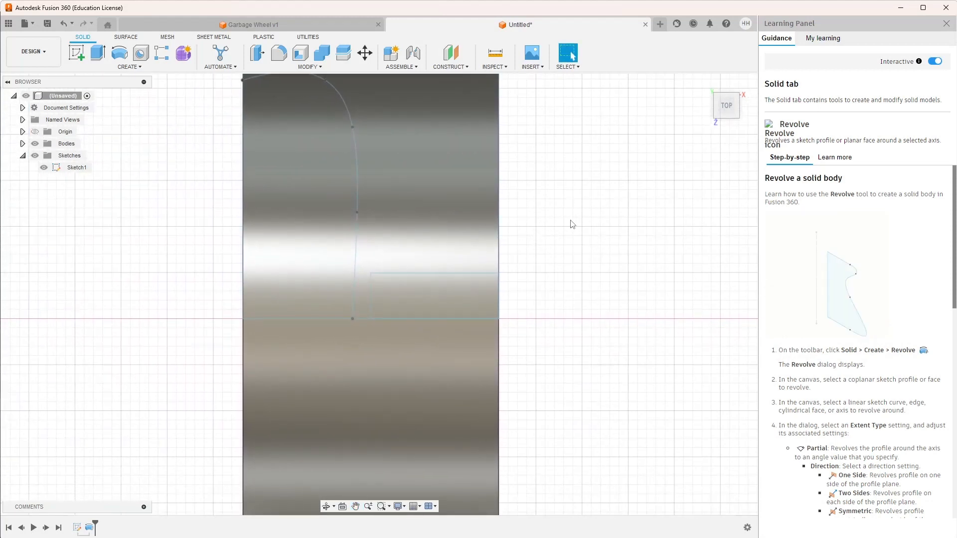
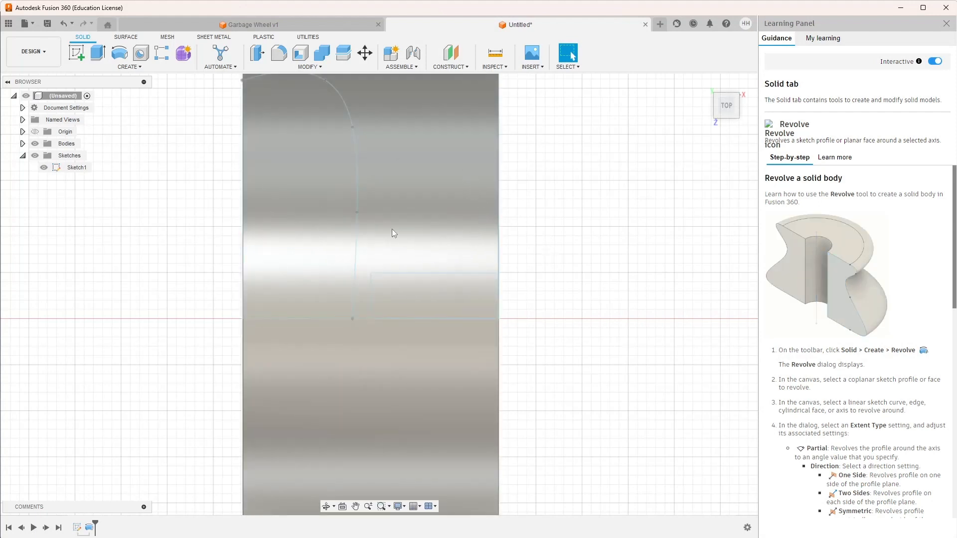
{"action": "middle_click_drag", "start_coordinate": [350, 226], "coordinate": [273, 200], "text": "shift"}
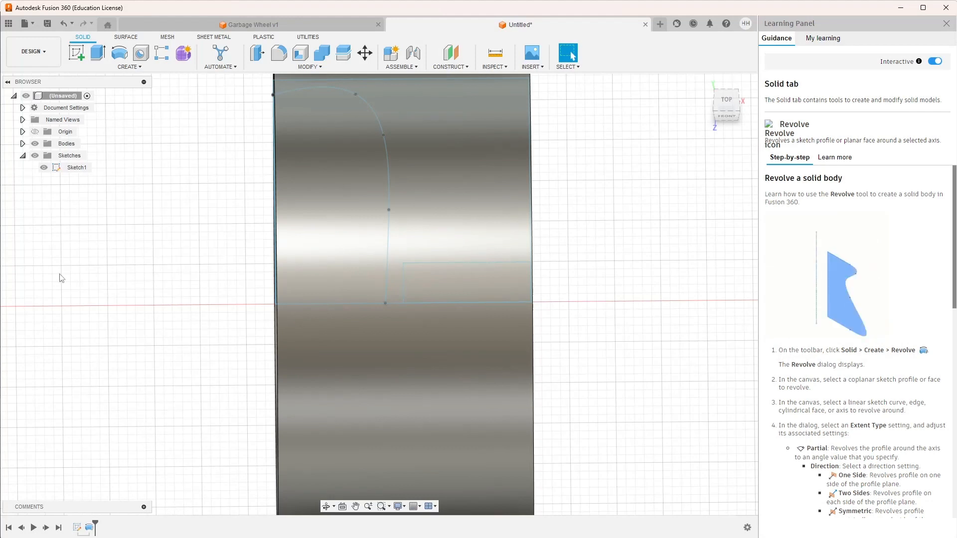
Start a new sketch on the origin plane perpendicular to the wheel's axis
{"action": "left_click", "coordinate": [80, 55]}
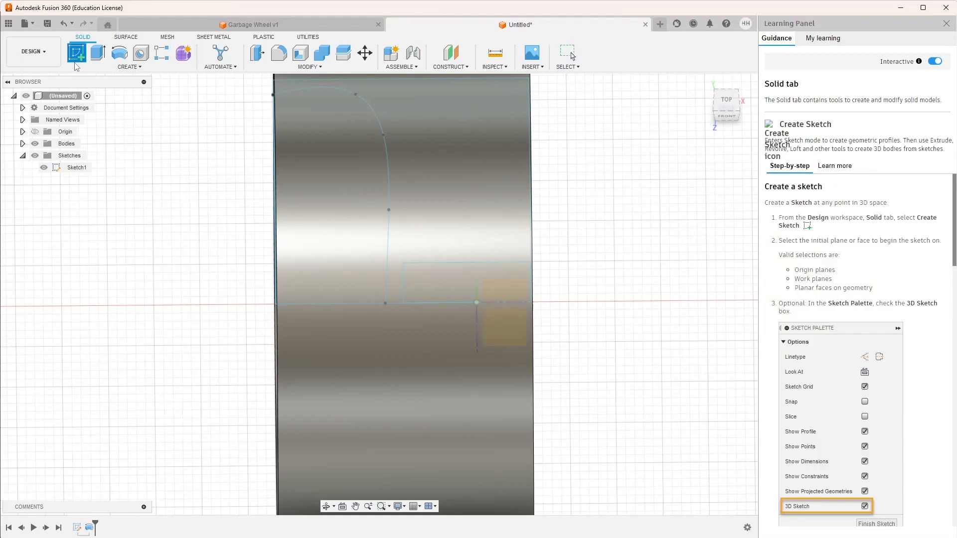
{"action": "middle_click_drag", "start_coordinate": [702, 398], "coordinate": [632, 368], "text": "shift"}
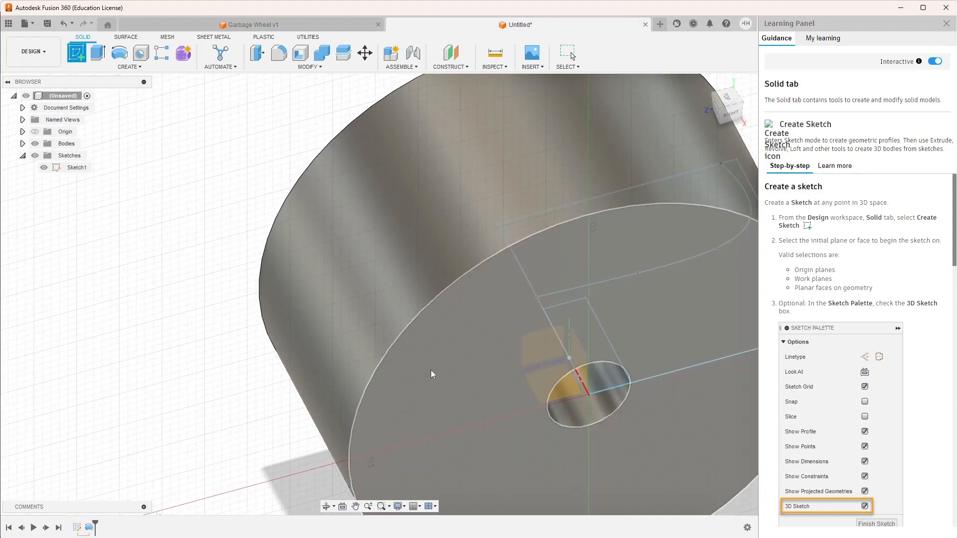
{"action": "middle_click_drag", "start_coordinate": [431, 374], "coordinate": [539, 346], "text": "shift"}
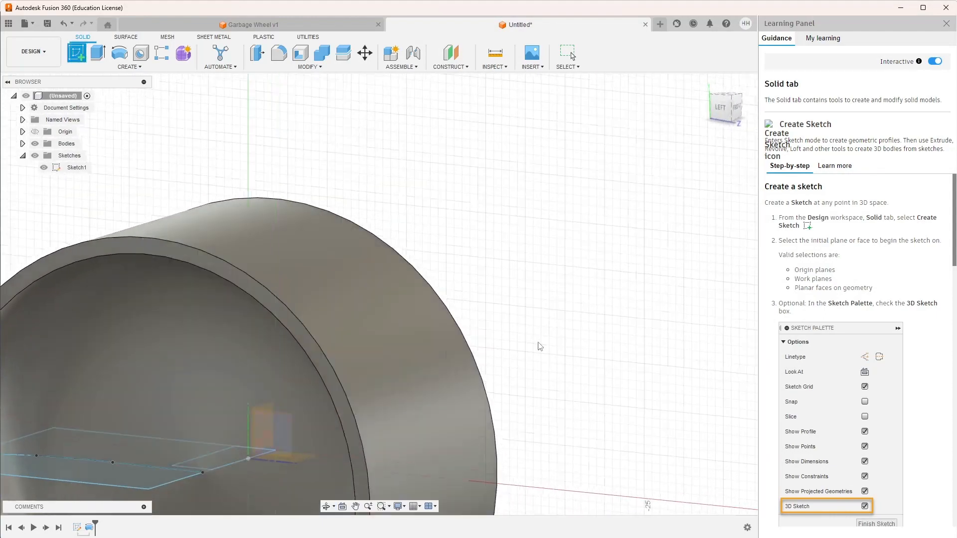
{"action": "left_click", "coordinate": [277, 429]}
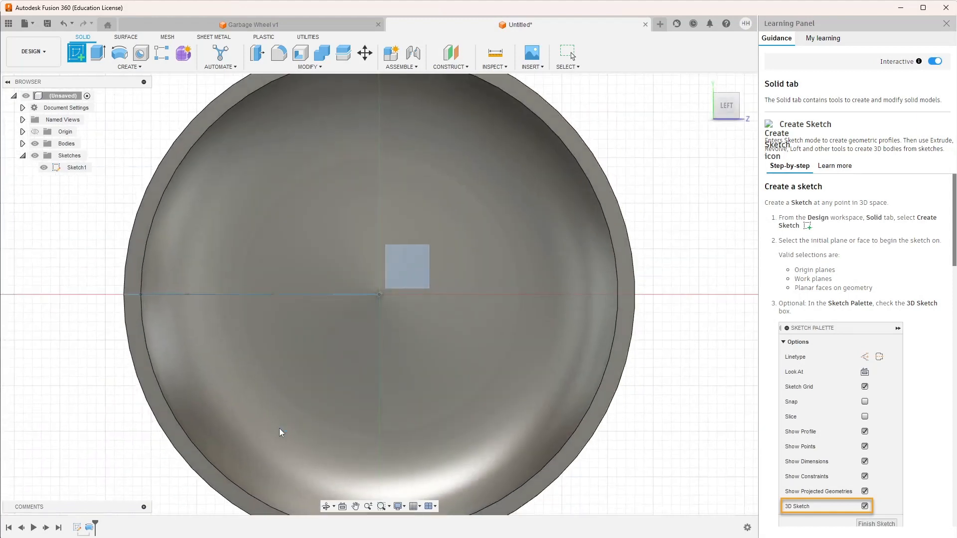
Sketch a three-point arc bulging toward the vertical axis, inside the upper-left quarter of the wheel's outline
{"action": "scroll", "coordinate": [345, 360], "scroll_direction": "down", "scroll_amount": 5}
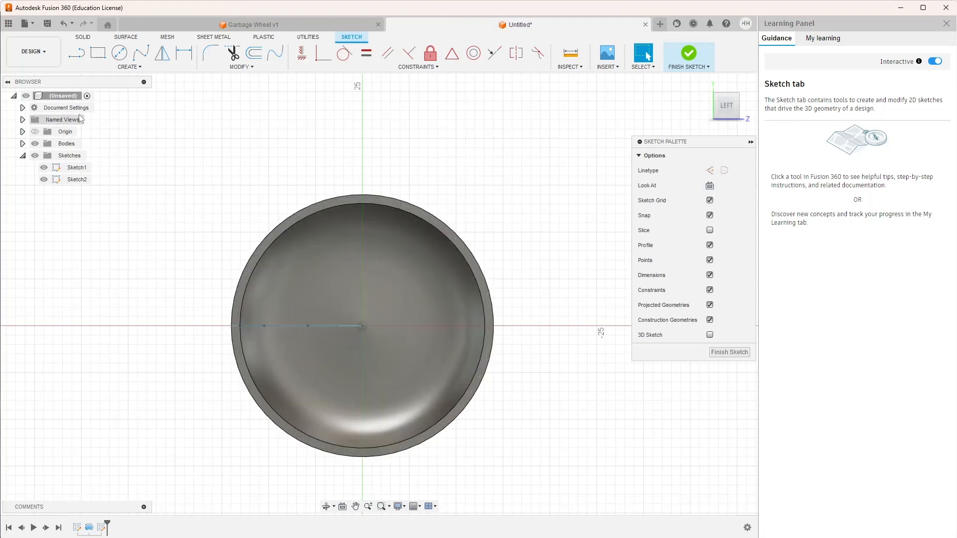
{"action": "left_click", "coordinate": [129, 66]}
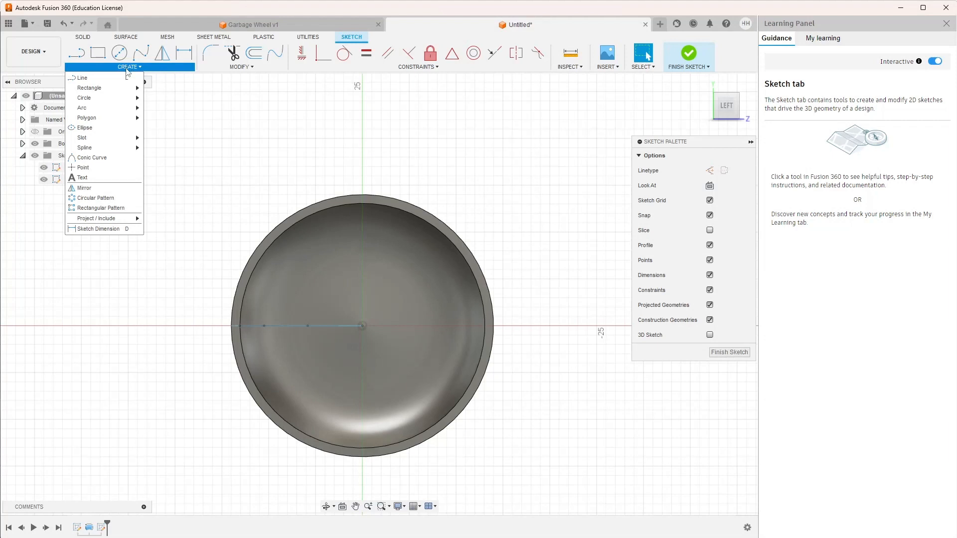
{"action": "mouse_move", "coordinate": [116, 119]}
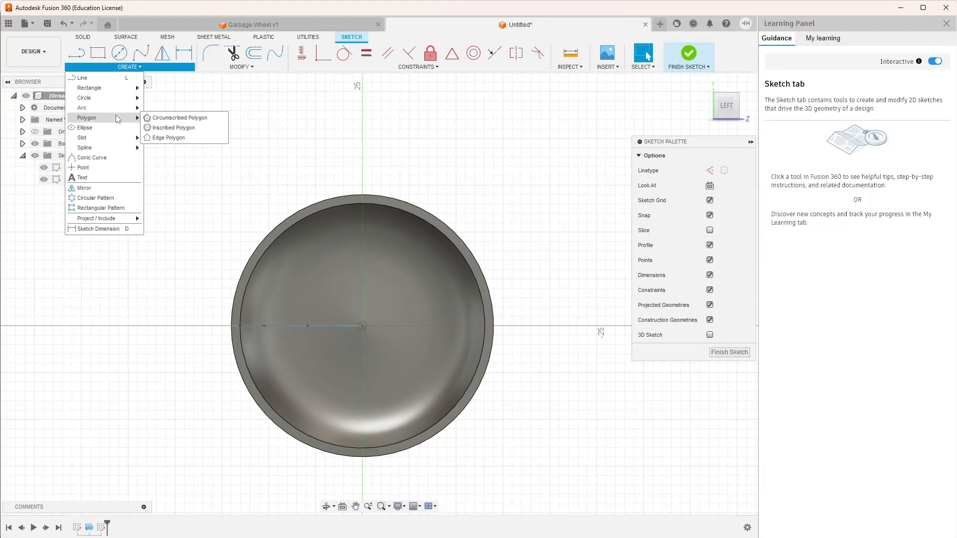
{"action": "mouse_move", "coordinate": [90, 140]}
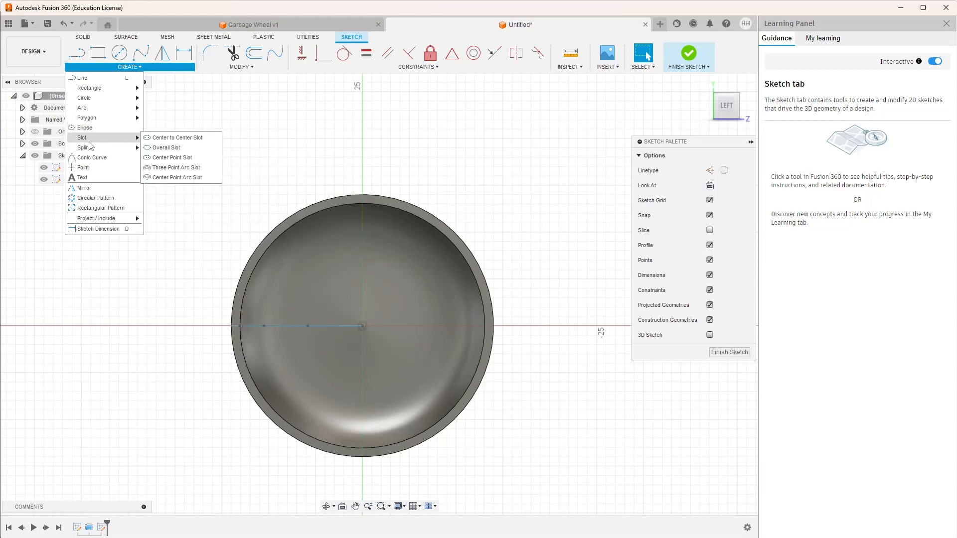
{"action": "mouse_move", "coordinate": [86, 110]}
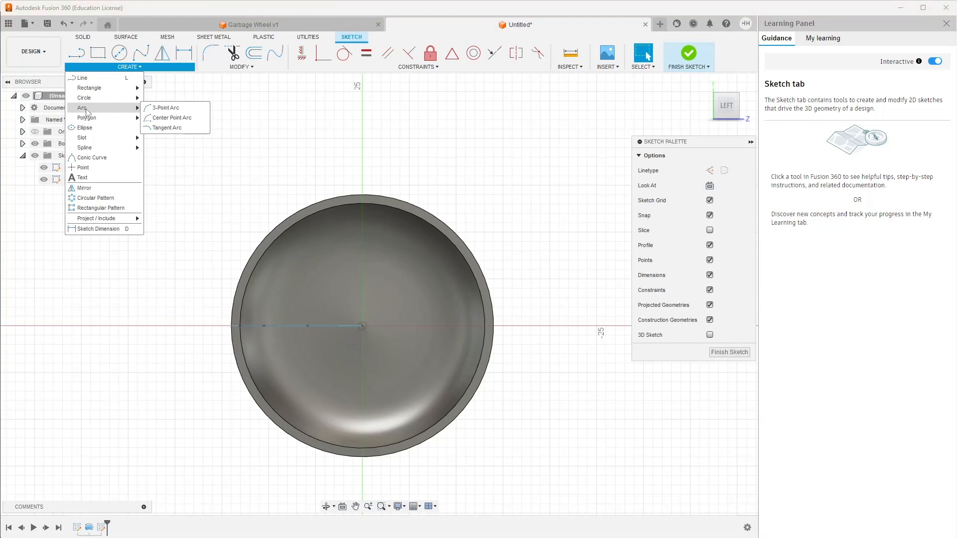
{"action": "left_click", "coordinate": [164, 108]}
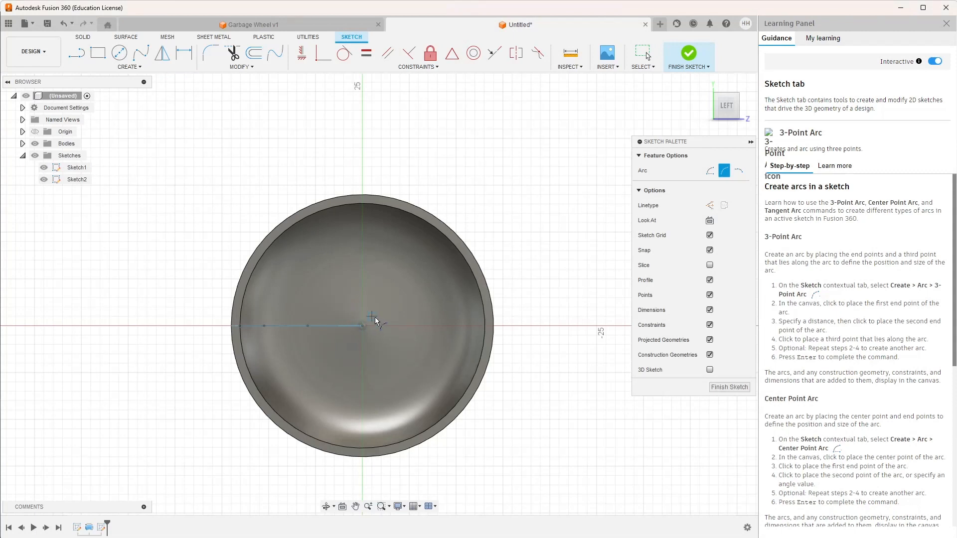
{"action": "left_click", "coordinate": [334, 307]}
{"action": "left_click", "coordinate": [284, 247]}
{"action": "left_click", "coordinate": [34, 144]}
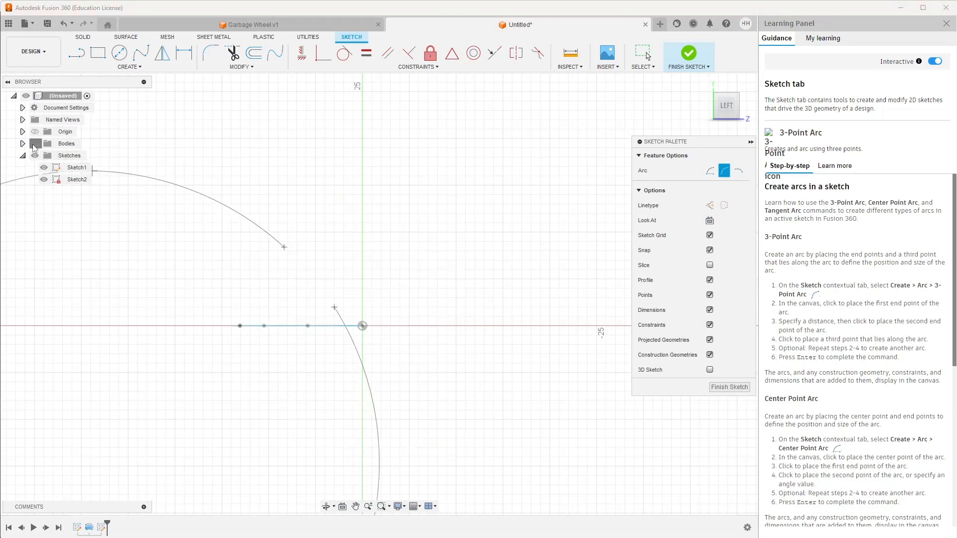
{"action": "left_click", "coordinate": [34, 143]}
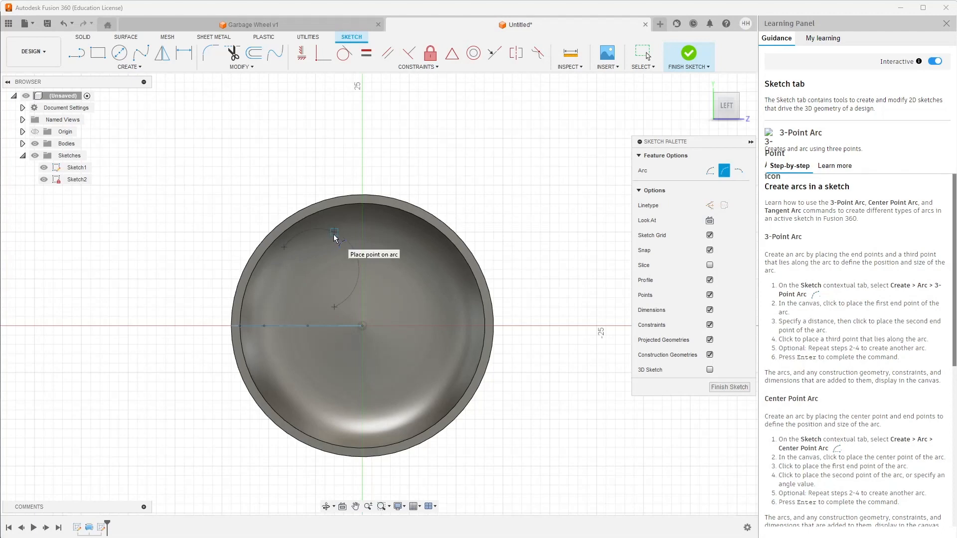
{"action": "left_click", "coordinate": [334, 232]}
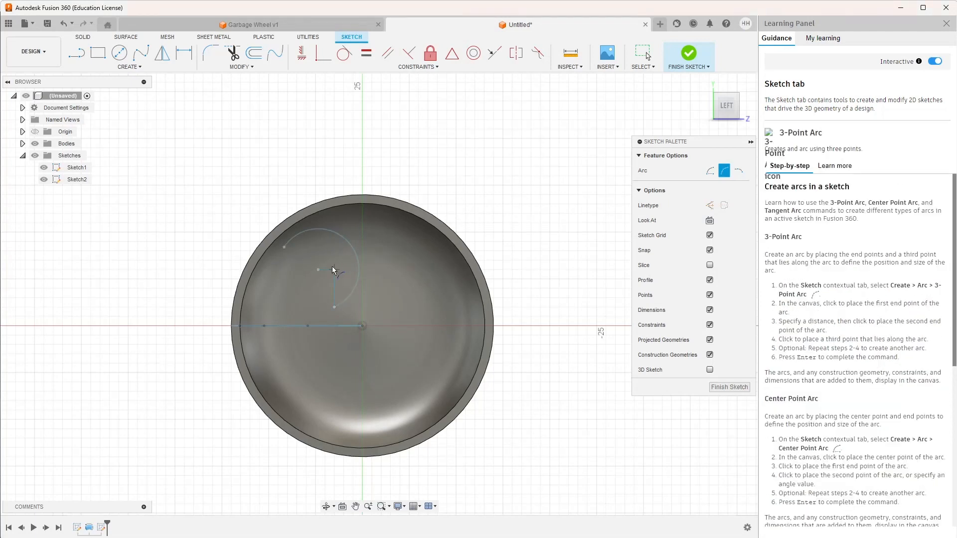
Close the arc into a D-shaped profile with a straight line between its two endpoints
{"action": "left_click", "coordinate": [81, 56]}
{"action": "left_click", "coordinate": [284, 246]}
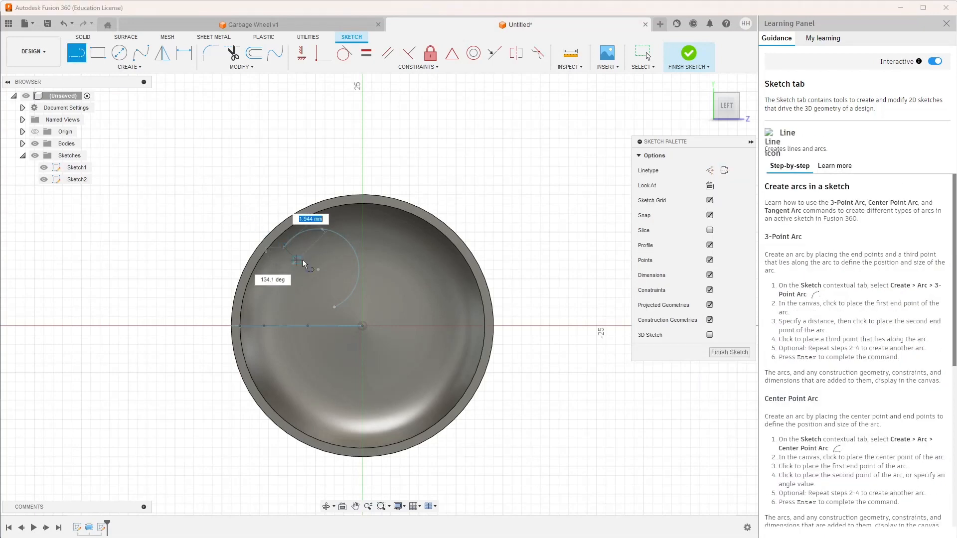
{"action": "left_click", "coordinate": [334, 306]}
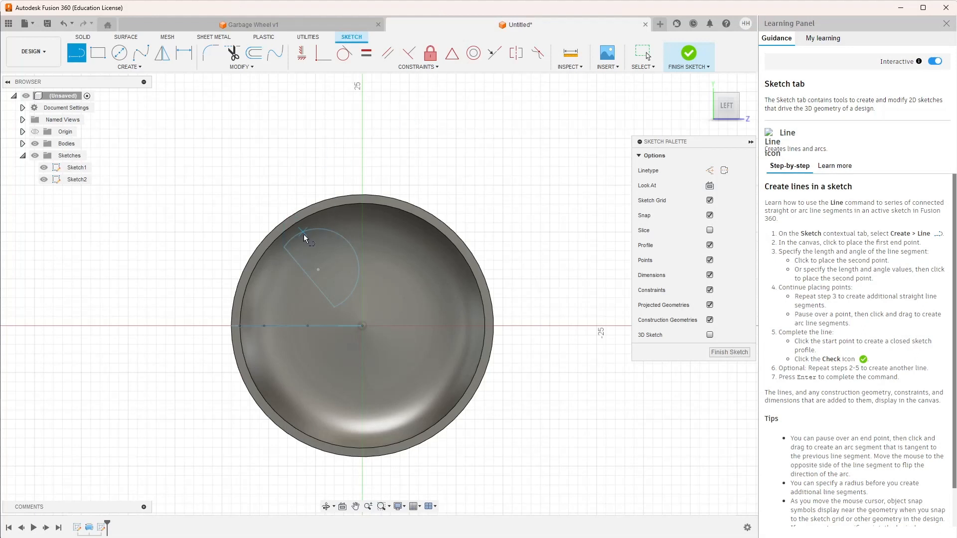
Dimension the distance from the D-shaped profile's lower corner to the wheel's centre point, measured at an angle, as 4 mm
{"action": "left_click", "coordinate": [178, 56]}
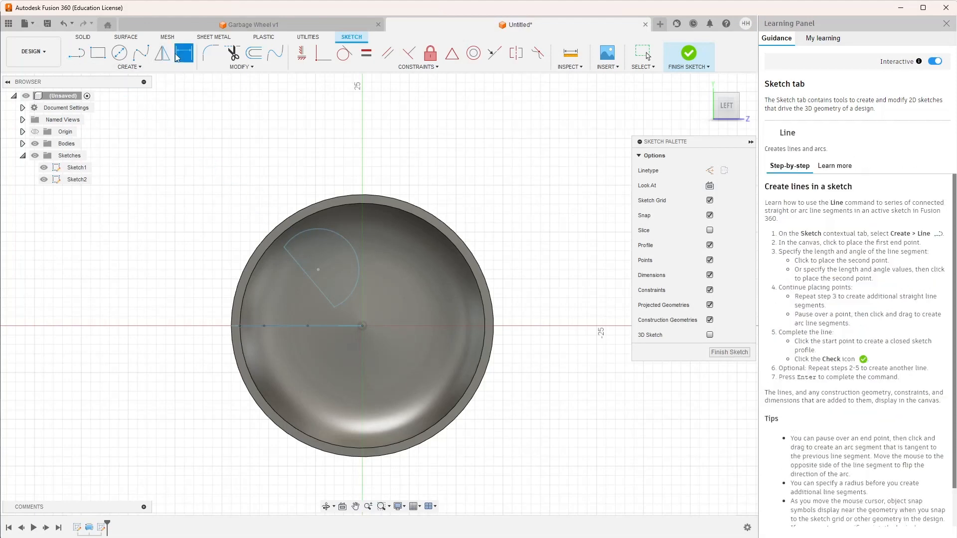
{"action": "left_click", "coordinate": [334, 308]}
{"action": "left_click", "coordinate": [362, 326]}
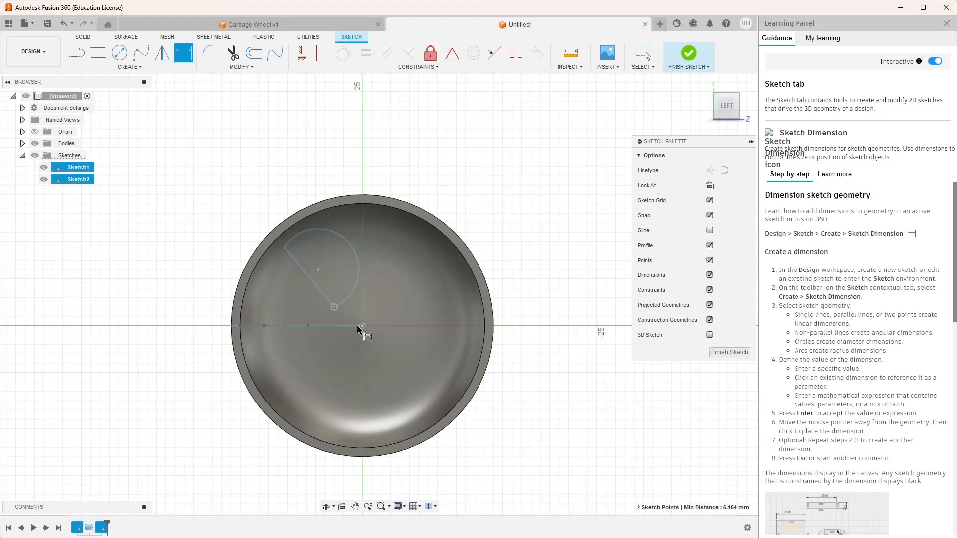
{"action": "left_click", "coordinate": [149, 268]}
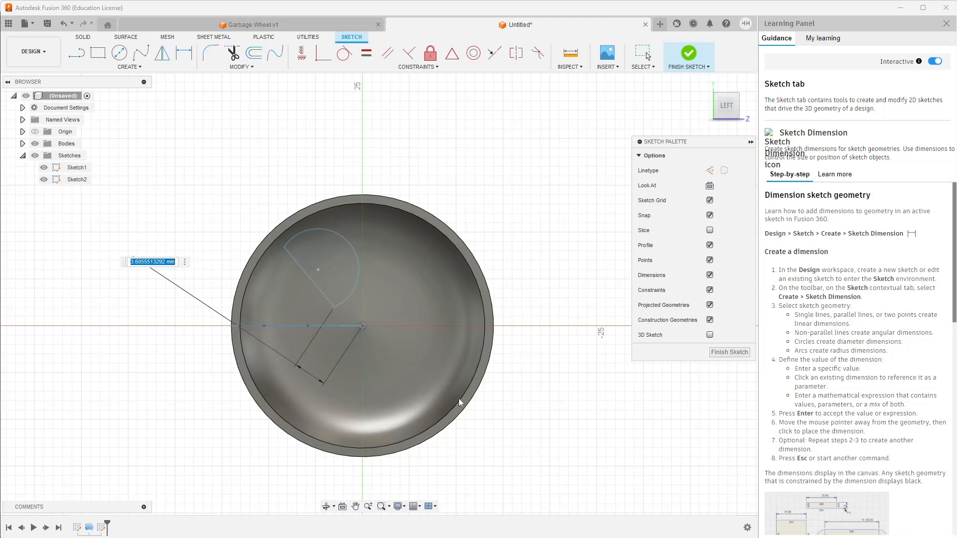
{"action": "type", "text": "4"}
{"action": "key", "text": "Return"}
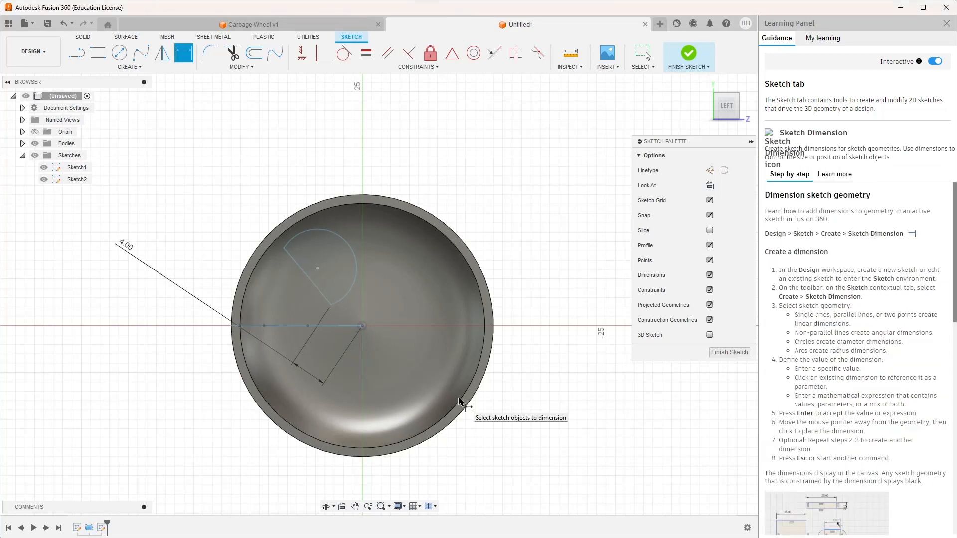
Change the distance dimension between the D-shaped profile's lower corner and the wheel's centre to 2.5 mm
{"action": "left_click", "coordinate": [124, 247]}
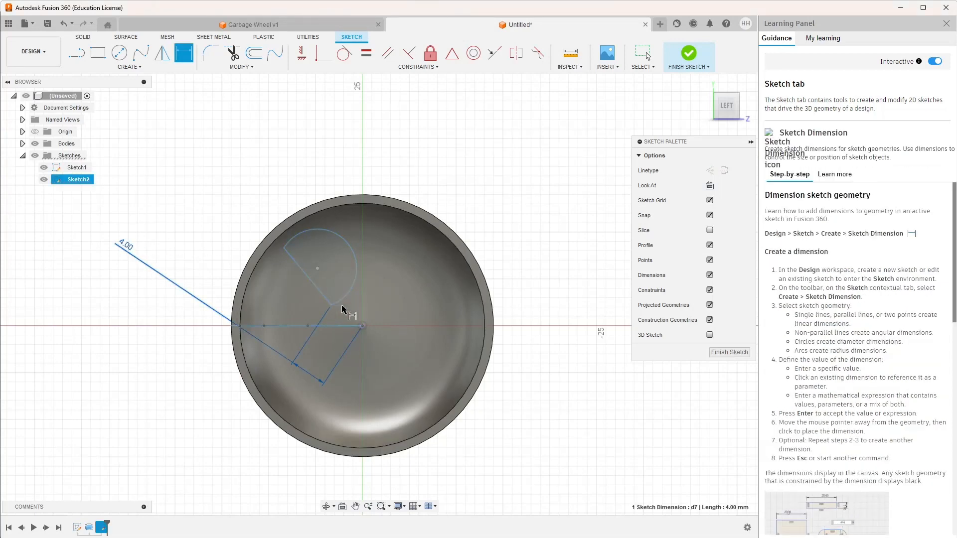
{"action": "double_click", "coordinate": [127, 247]}
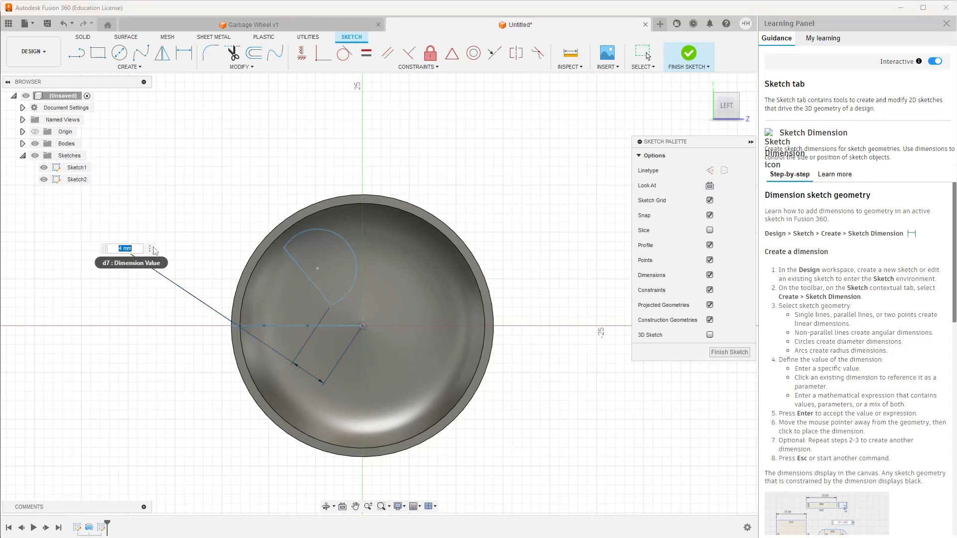
{"action": "type", "text": "2.5"}
{"action": "key", "text": "Return"}
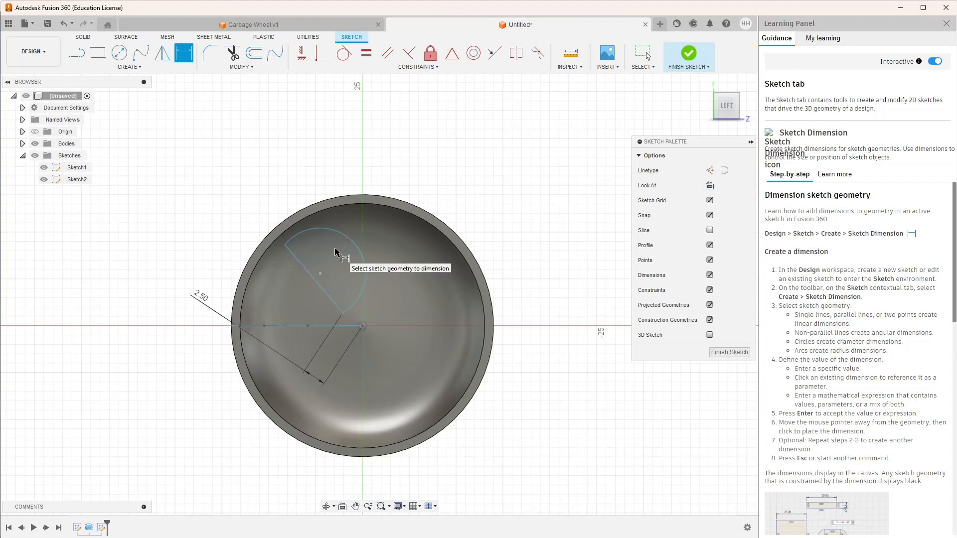
Pattern the arc and its closing line circularly about the wheel's centre, with full distribution and a quantity of 5
{"action": "left_click", "coordinate": [135, 68]}
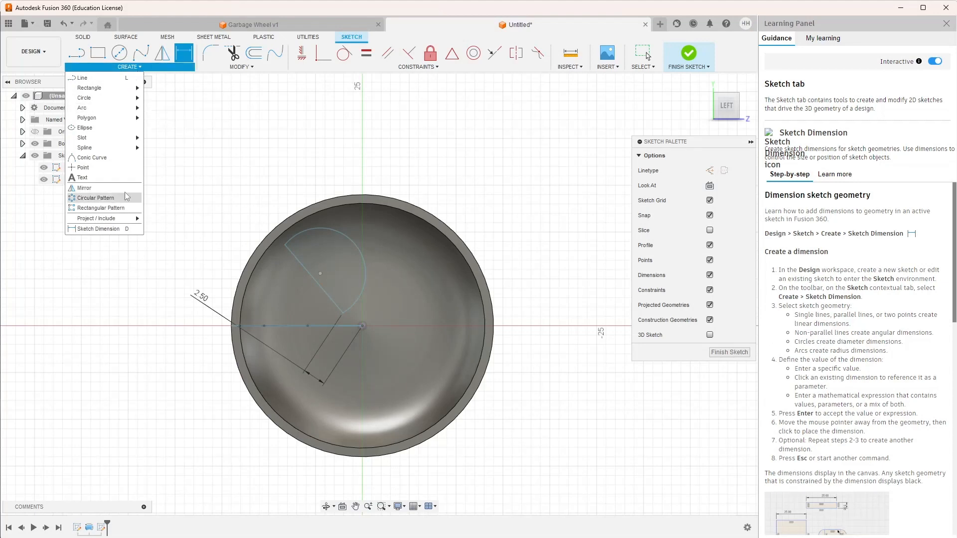
{"action": "left_click", "coordinate": [103, 199]}
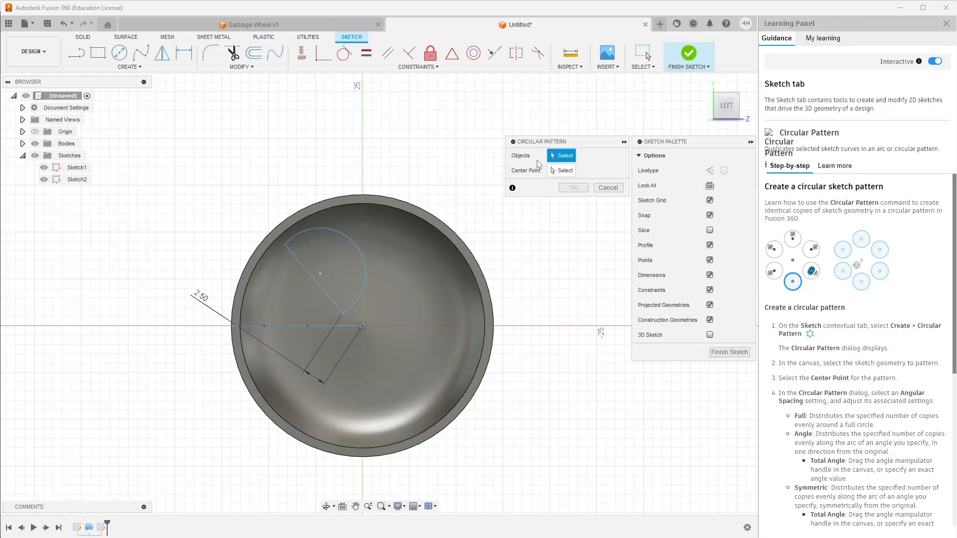
{"action": "left_click", "coordinate": [352, 241]}
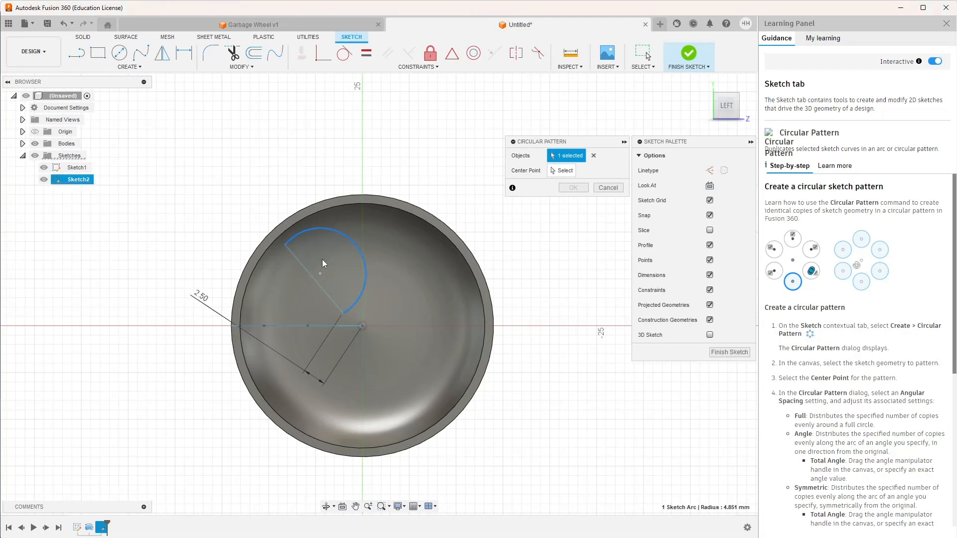
{"action": "left_click", "coordinate": [306, 269]}
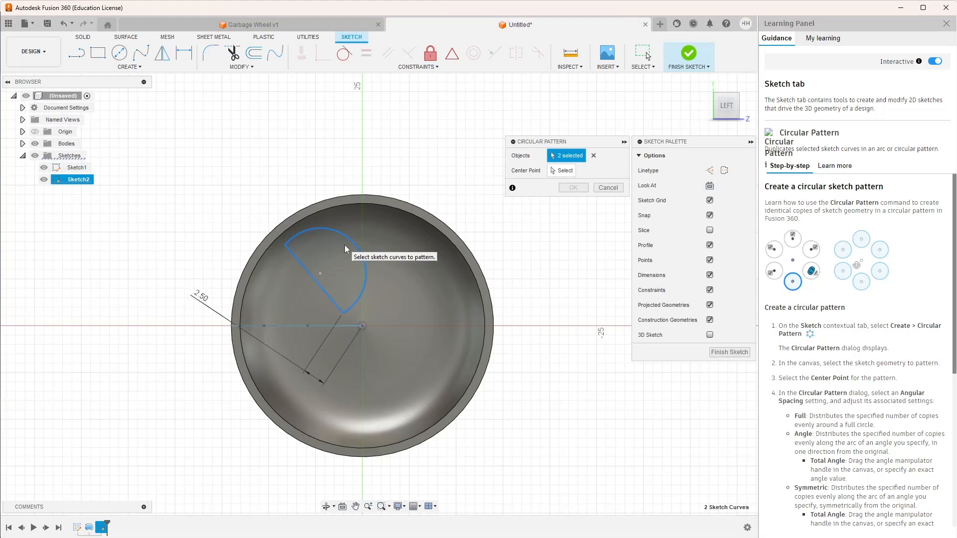
{"action": "left_click", "coordinate": [561, 170]}
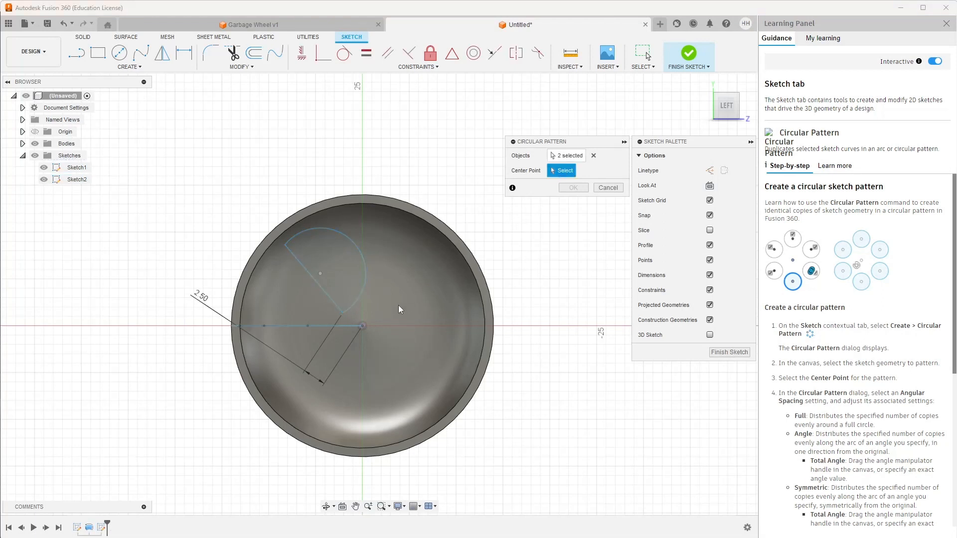
{"action": "left_click", "coordinate": [363, 326]}
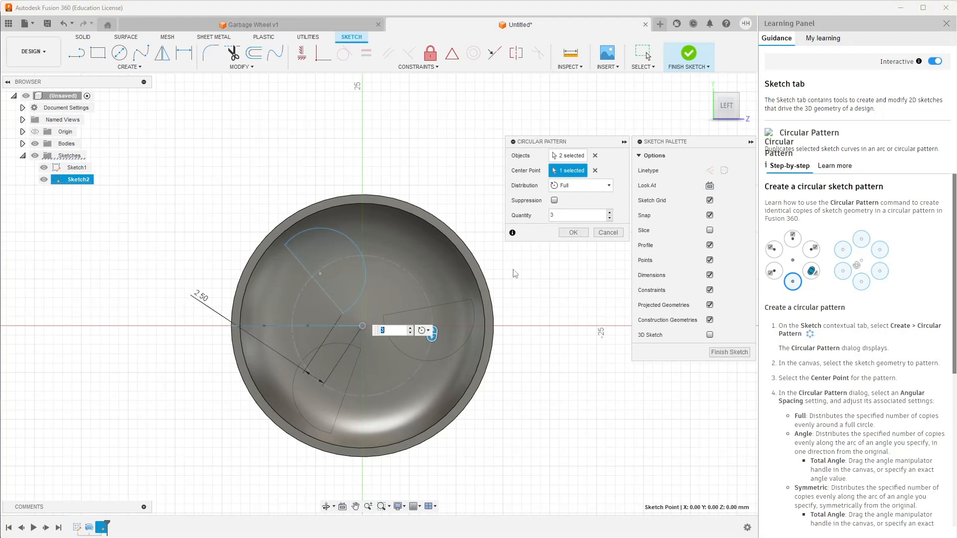
{"action": "left_click", "coordinate": [609, 214]}
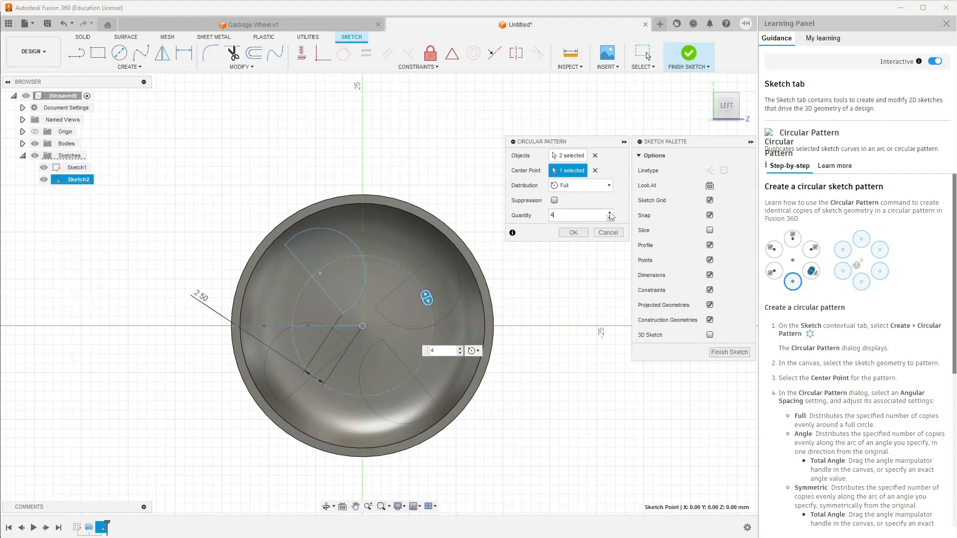
{"action": "left_click", "coordinate": [609, 213]}
{"action": "left_click", "coordinate": [602, 186]}
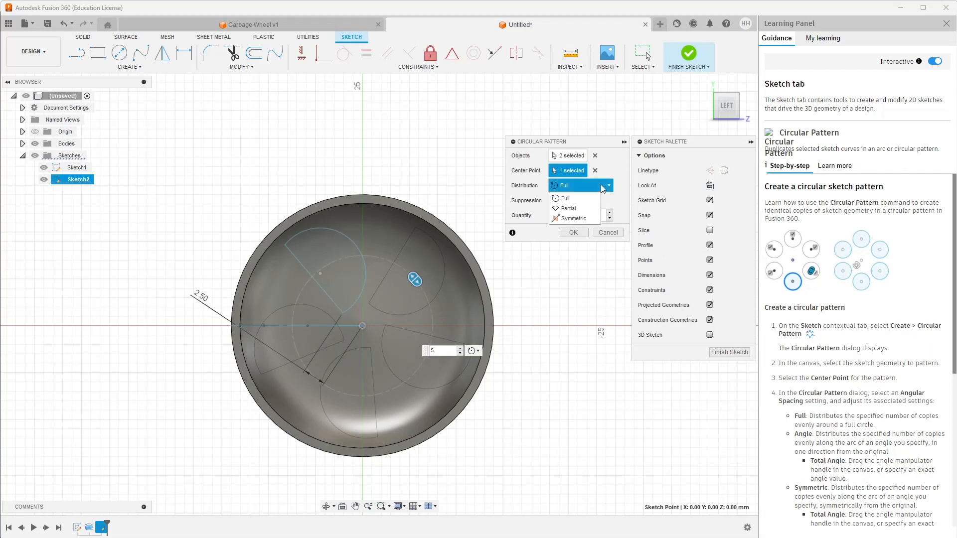
{"action": "left_click", "coordinate": [571, 199]}
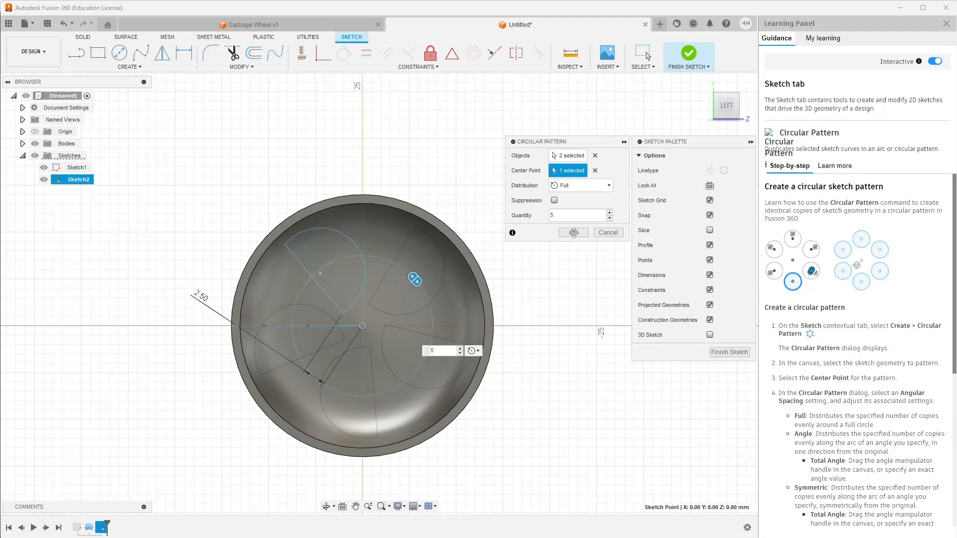
{"action": "left_click", "coordinate": [573, 232]}
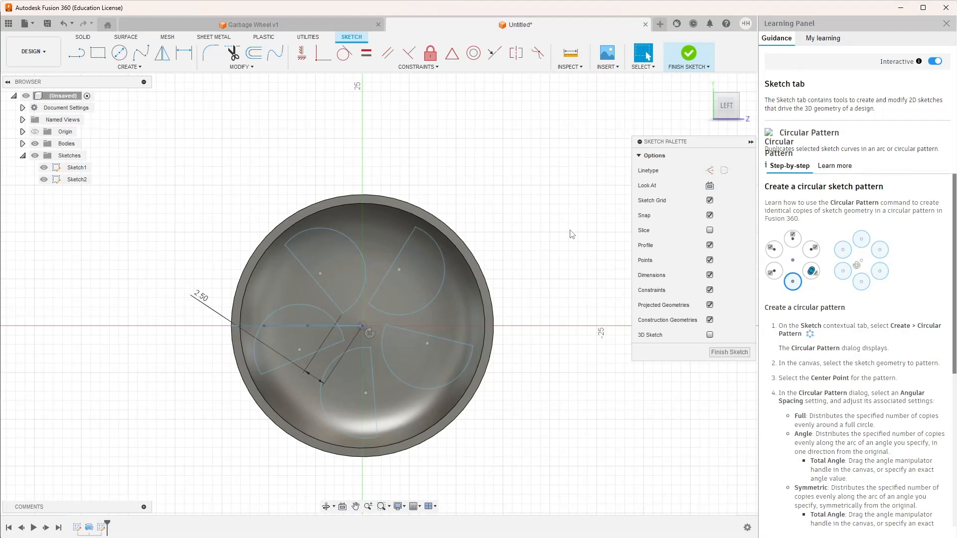
Check the patterned profiles from both sides of the wheel and finish the sketch
{"action": "left_click", "coordinate": [736, 100]}
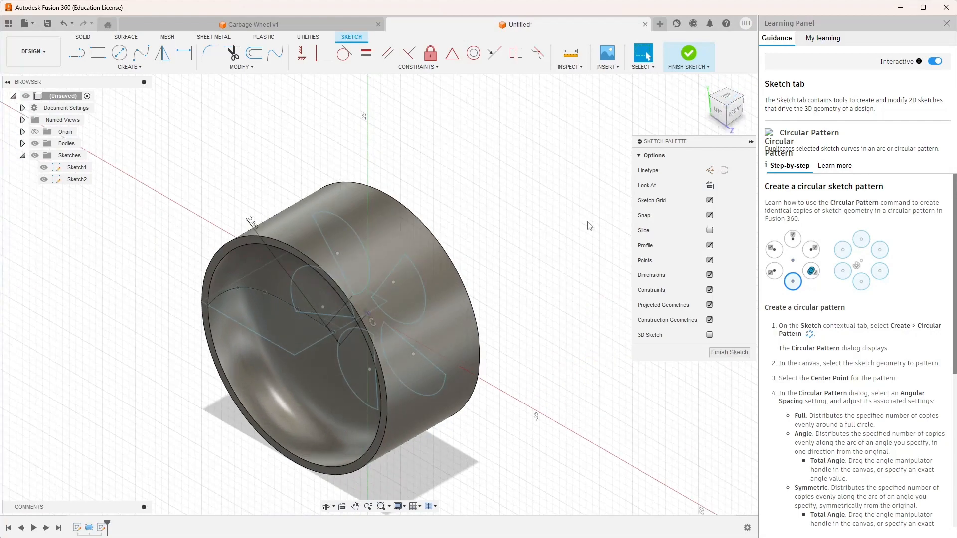
{"action": "left_click", "coordinate": [742, 99]}
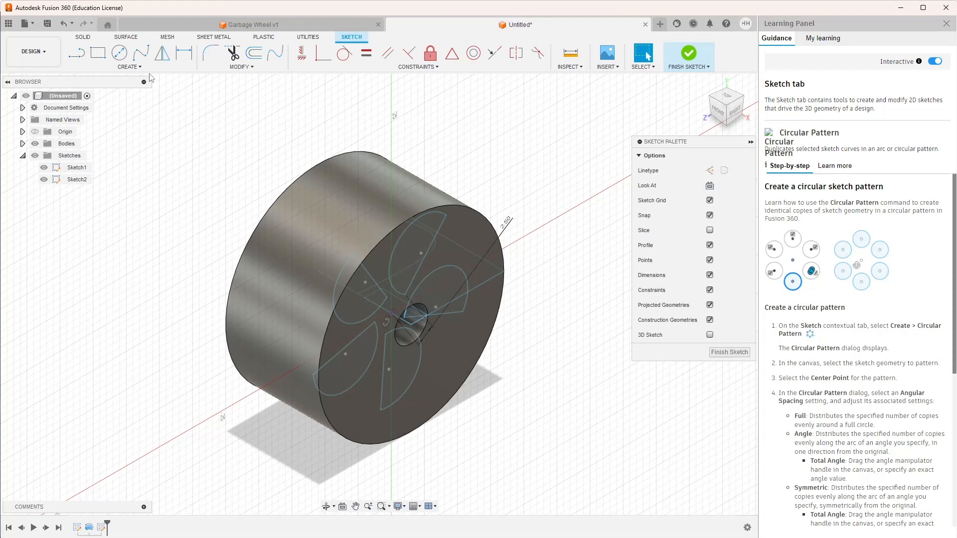
{"action": "left_click", "coordinate": [688, 54]}
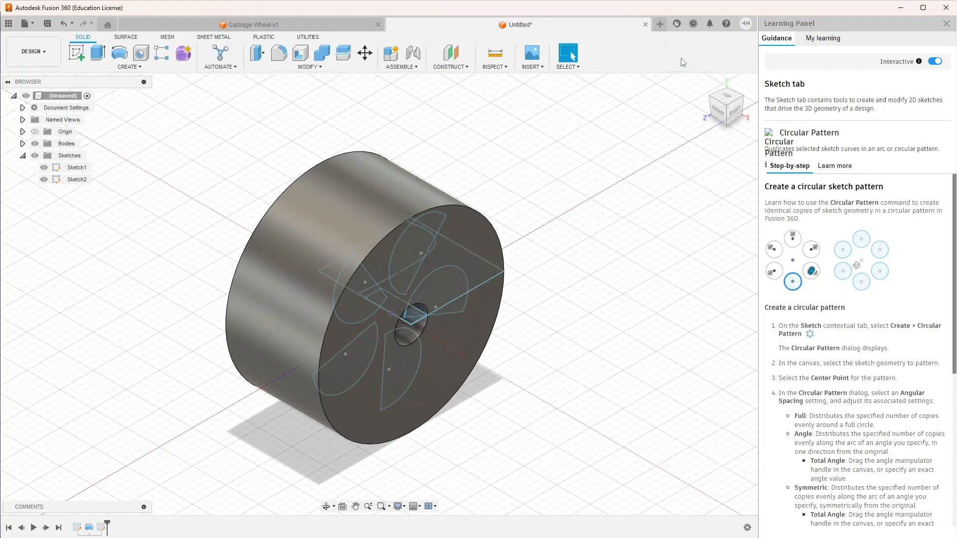
Start extruding all five patterned D-shaped profiles together as a cut, with a first distance of -18 mm through the wheel
{"action": "left_click", "coordinate": [96, 53]}
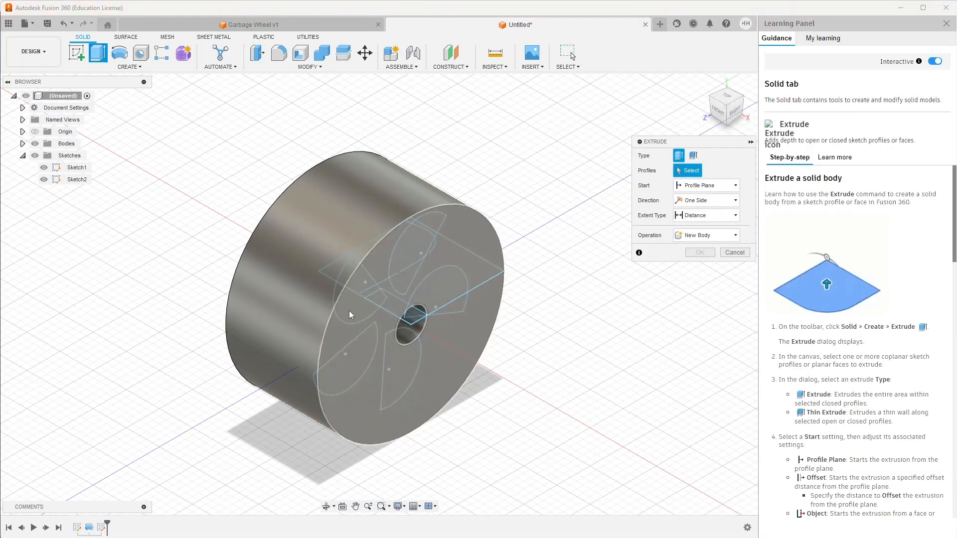
{"action": "left_click", "coordinate": [346, 274]}
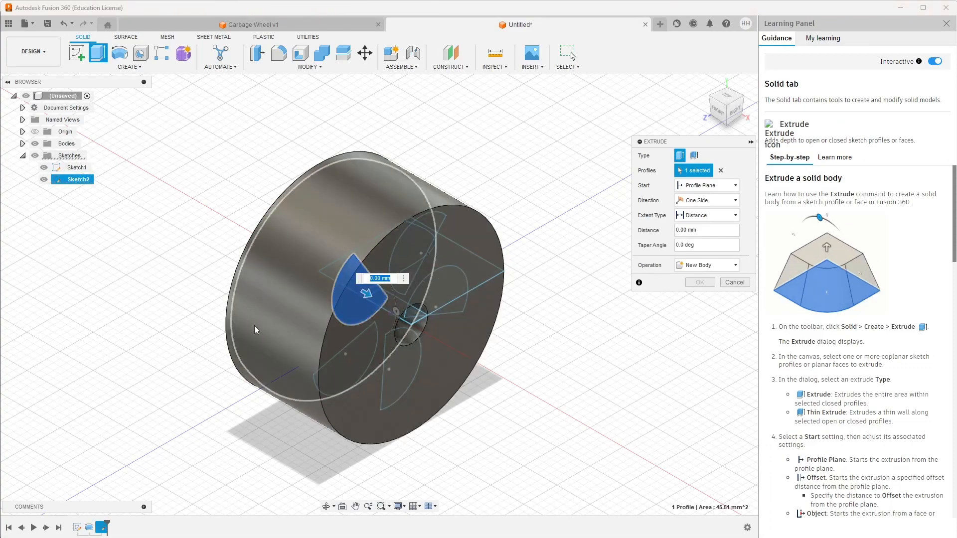
{"action": "middle_click_drag", "start_coordinate": [254, 325], "coordinate": [354, 314], "text": "shift"}
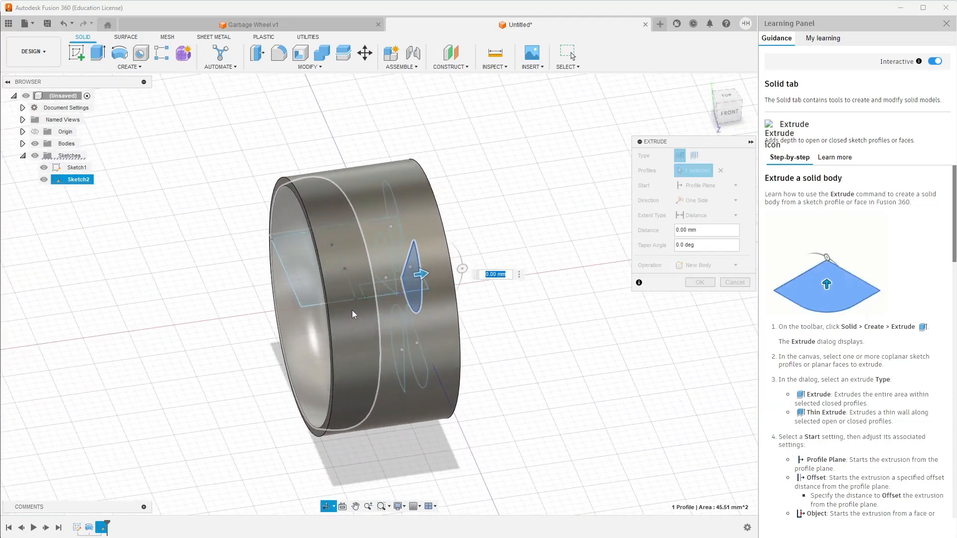
{"action": "left_click", "coordinate": [395, 232]}
{"action": "left_click", "coordinate": [387, 264]}
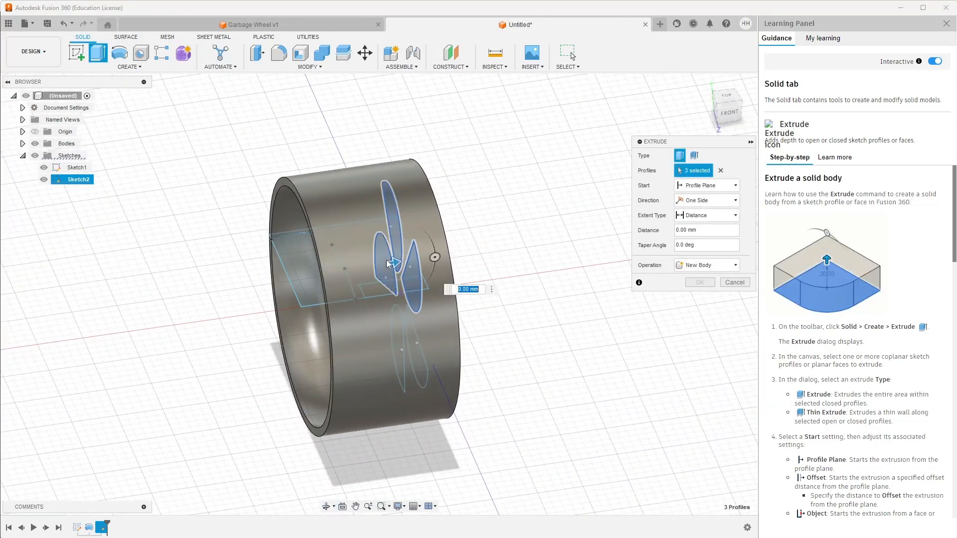
{"action": "left_click", "coordinate": [397, 334]}
{"action": "left_click", "coordinate": [418, 351]}
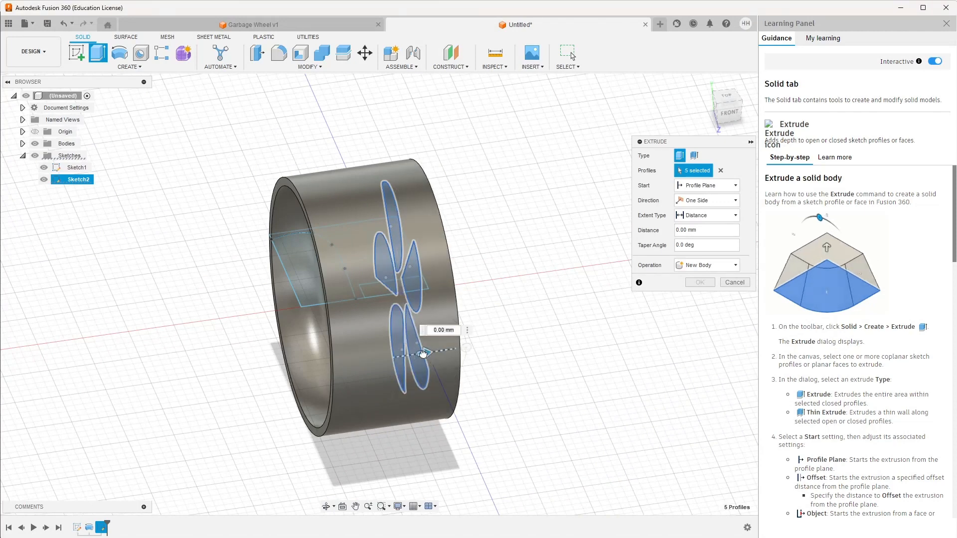
{"action": "left_click_drag", "start_coordinate": [424, 353], "coordinate": [212, 372]}
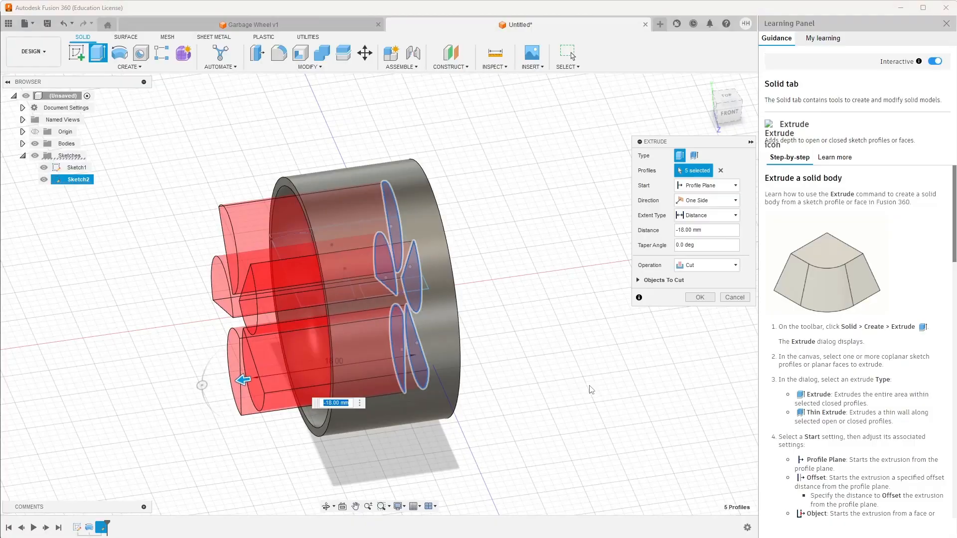
{"action": "middle_click_drag", "start_coordinate": [593, 389], "coordinate": [538, 361], "text": "shift"}
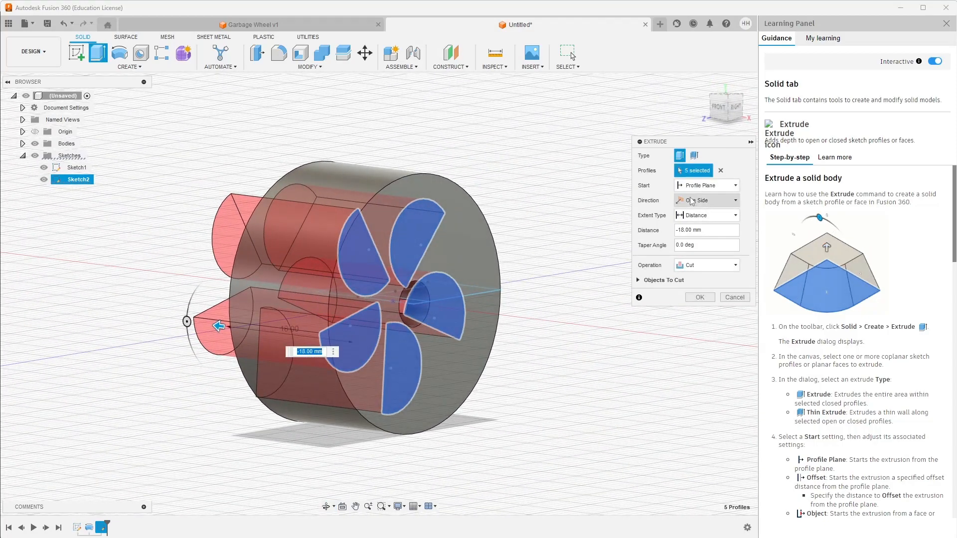
Make the D-shaped cut run in two directions, with a second-side distance of -23 mm, and complete it
{"action": "left_click", "coordinate": [700, 201]}
{"action": "left_click", "coordinate": [699, 223]}
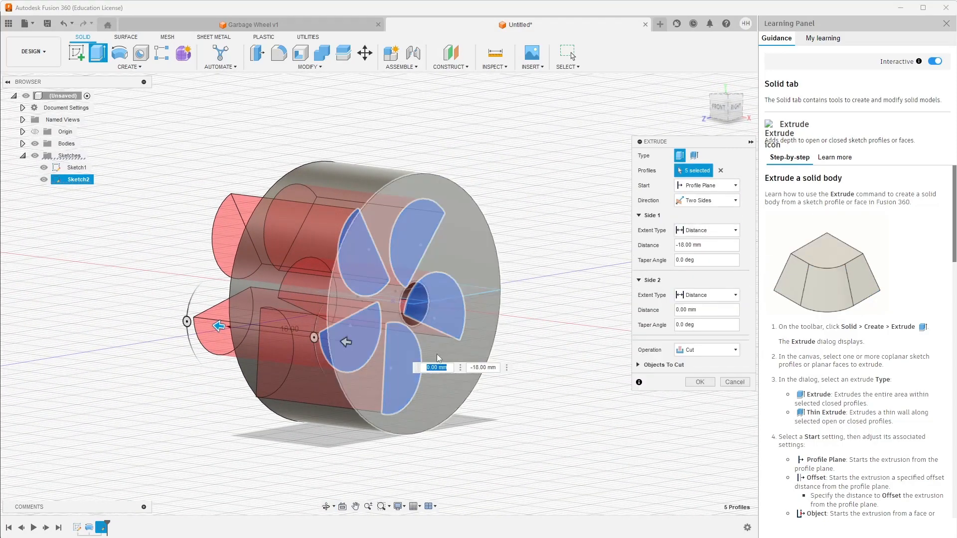
{"action": "left_click_drag", "start_coordinate": [344, 342], "coordinate": [522, 363]}
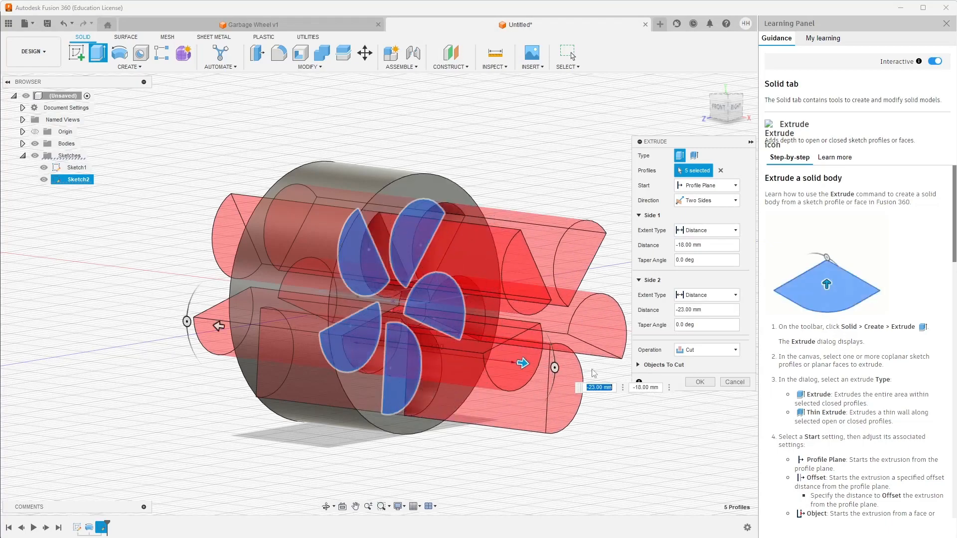
{"action": "left_click", "coordinate": [698, 383]}
Inspect the five D-shaped cutouts and the hub from both sides of the wheel
{"action": "mouse_move", "coordinate": [598, 371]}
{"action": "middle_mouse_down", "text": "shift"}
{"action": "mouse_move", "coordinate": [587, 369]}
{"action": "mouse_move", "coordinate": [575, 396]}
{"action": "mouse_move", "coordinate": [578, 353]}
{"action": "mouse_move", "coordinate": [640, 344]}
{"action": "mouse_move", "coordinate": [721, 396]}
{"action": "mouse_move", "coordinate": [685, 395]}
{"action": "mouse_move", "coordinate": [680, 365]}
{"action": "middle_mouse_up", "text": "shift"}
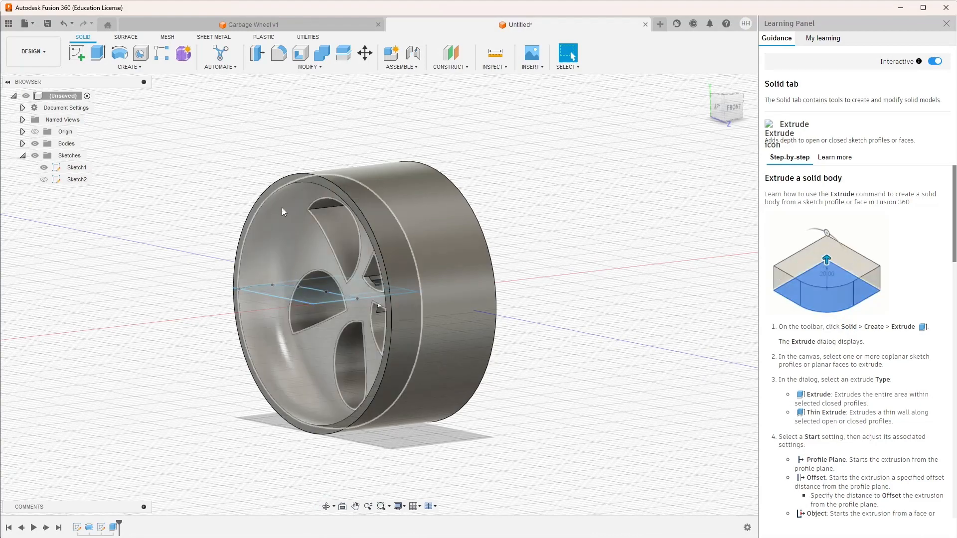
{"action": "middle_click_drag", "start_coordinate": [563, 350], "coordinate": [610, 338], "text": "shift"}
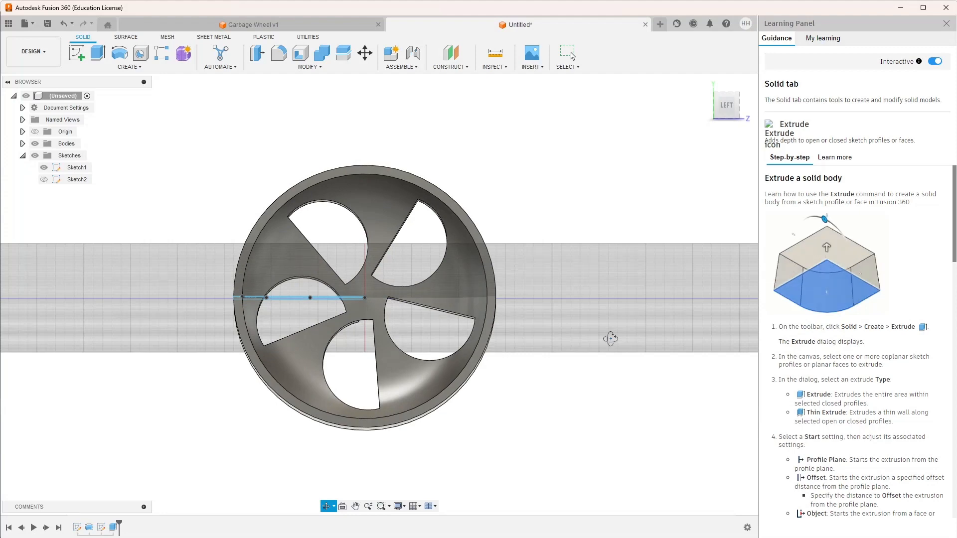
{"action": "left_click_drag", "start_coordinate": [604, 338], "coordinate": [563, 353]}
{"action": "middle_click_drag", "start_coordinate": [564, 353], "coordinate": [466, 344], "text": "shift"}
{"action": "mouse_move", "coordinate": [432, 336]}
{"action": "middle_mouse_down", "text": "shift"}
{"action": "mouse_move", "coordinate": [458, 348]}
{"action": "mouse_move", "coordinate": [420, 343]}
{"action": "mouse_move", "coordinate": [456, 339]}
{"action": "mouse_move", "coordinate": [441, 343]}
{"action": "middle_mouse_up", "text": "shift"}
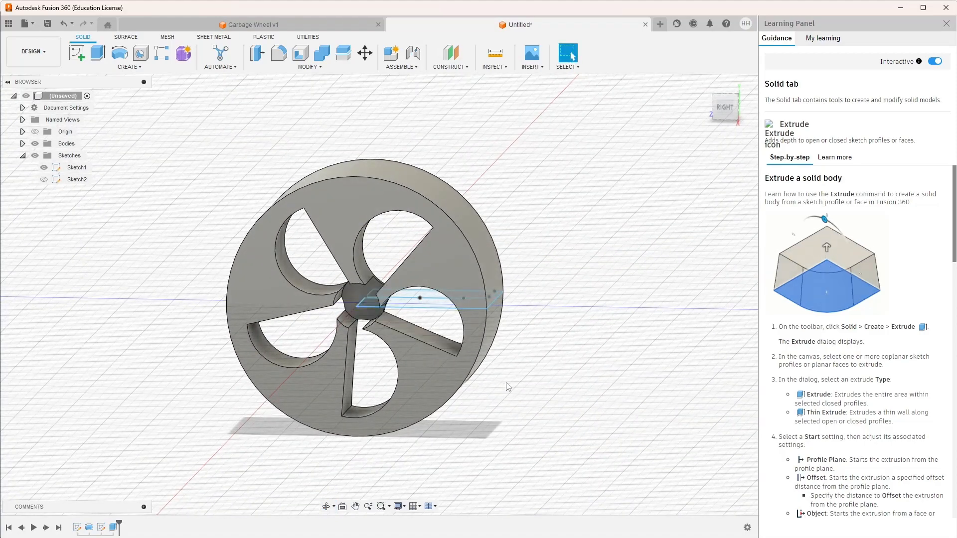
{"action": "middle_click_drag", "start_coordinate": [521, 387], "coordinate": [399, 288], "text": "shift"}
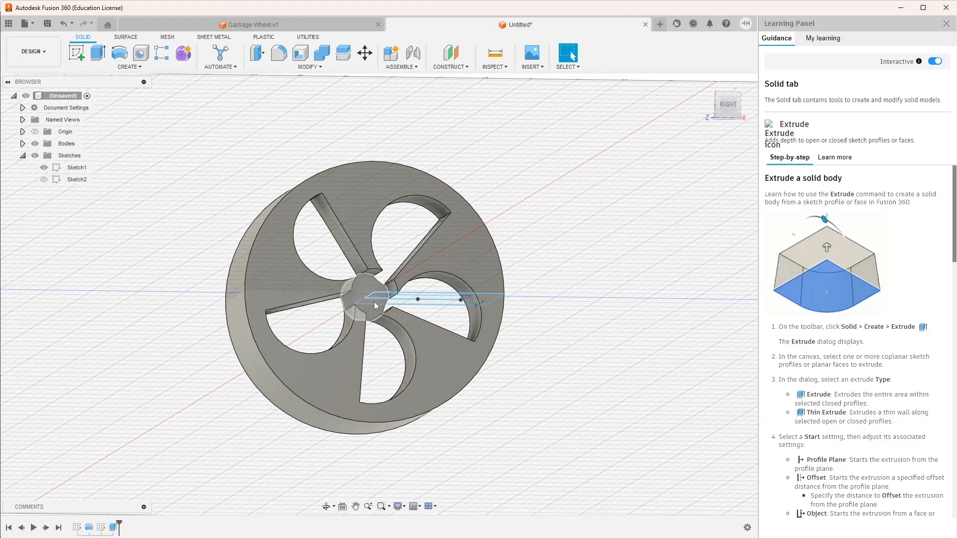
{"action": "middle_click_drag", "start_coordinate": [178, 342], "coordinate": [292, 333], "text": "shift"}
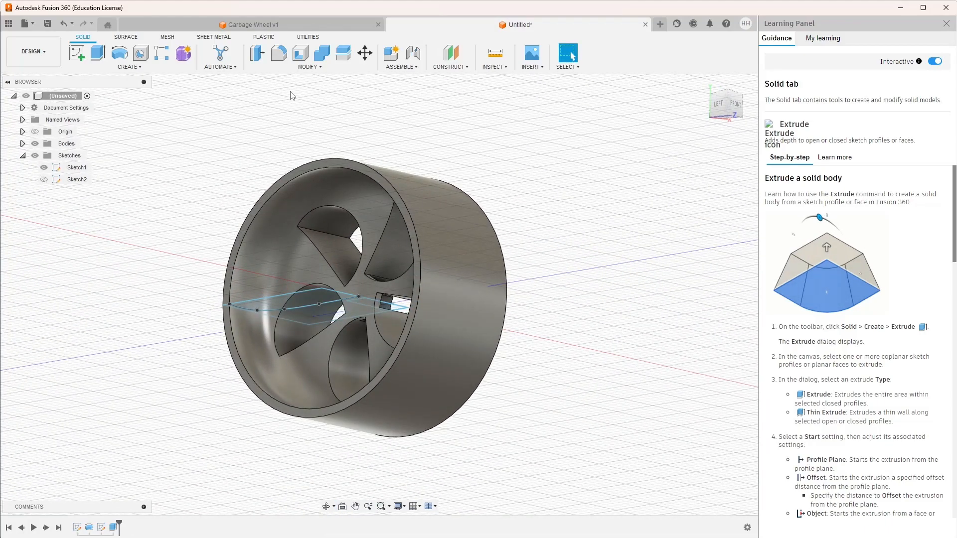
Save the design as F1 Wheel in Admin Project
{"action": "left_click", "coordinate": [47, 24]}
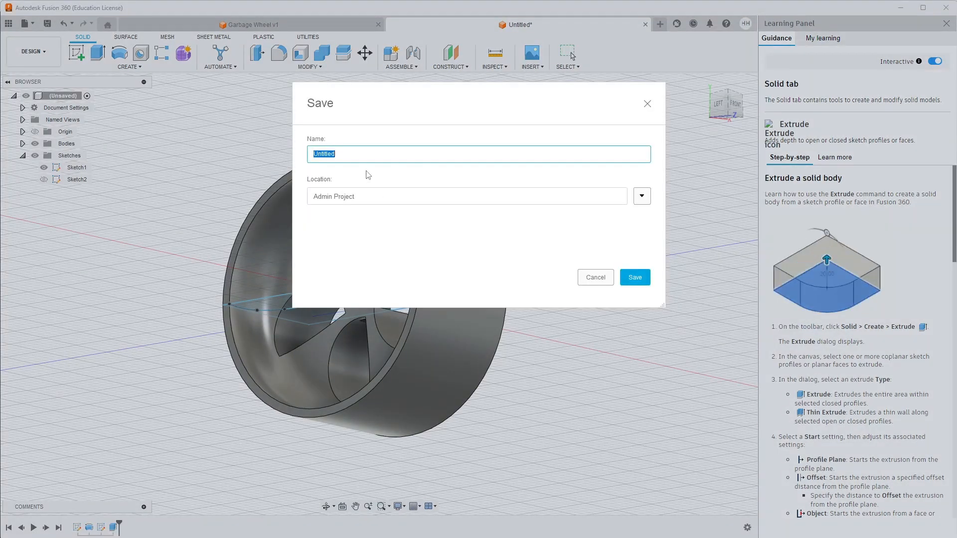
{"action": "type", "text": "F1"}
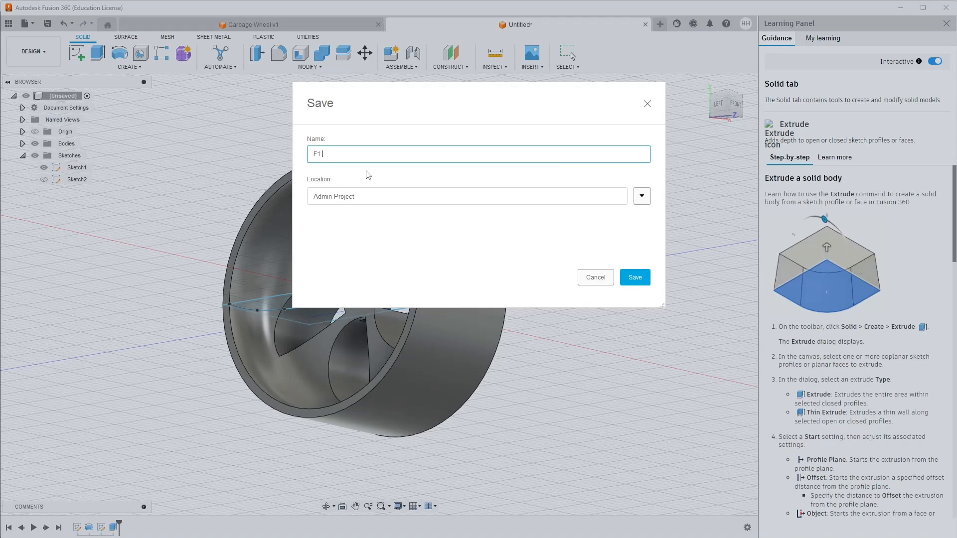
{"action": "type", "text": " Wheel"}
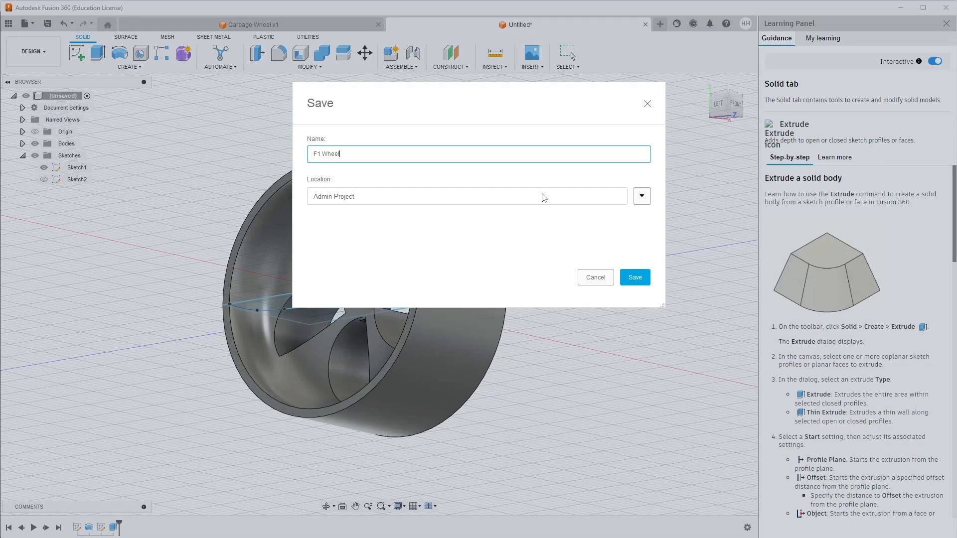
{"action": "left_click", "coordinate": [633, 279]}
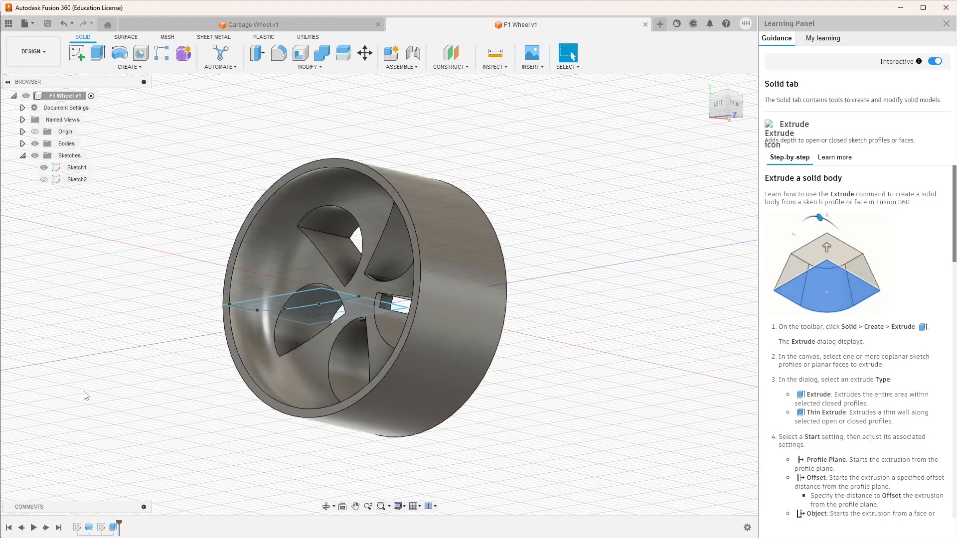
Reopen the wheel's first profile sketch and set the bore rectangle's length along the axis to 5 mm
{"action": "right_click", "coordinate": [78, 528]}
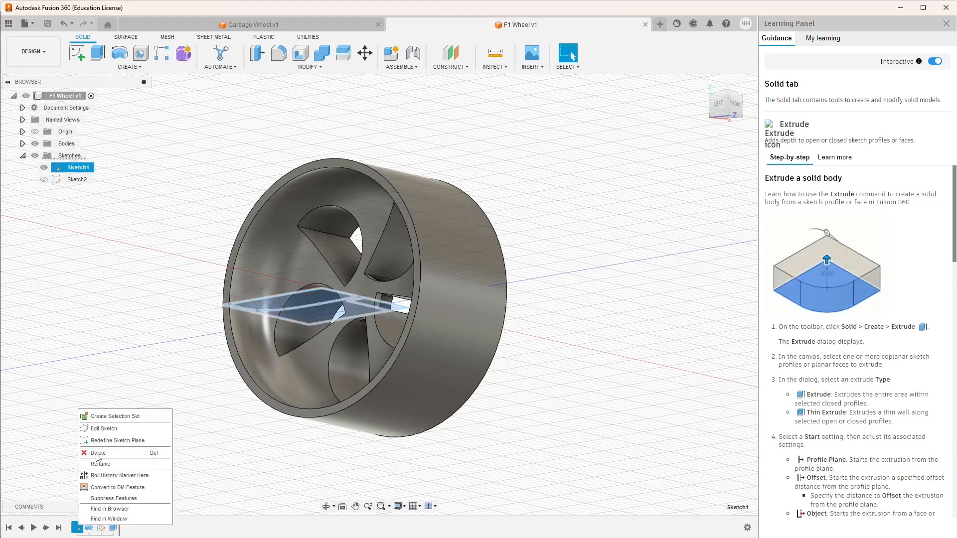
{"action": "left_click", "coordinate": [98, 430]}
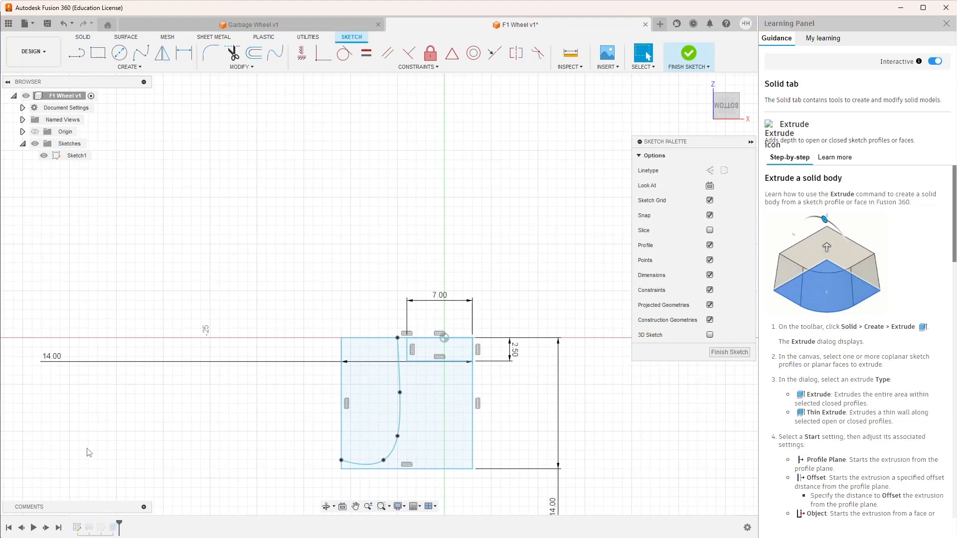
{"action": "left_click", "coordinate": [445, 297]}
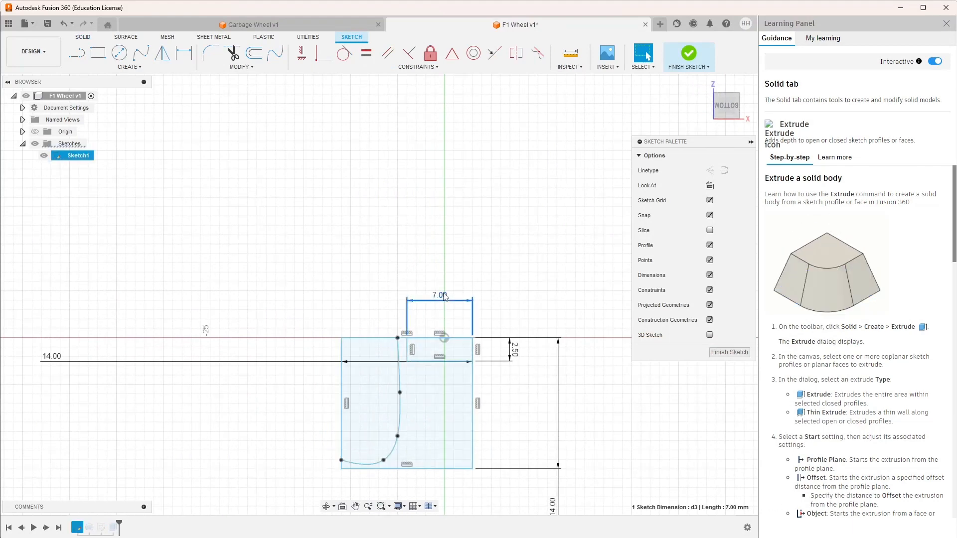
{"action": "double_click", "coordinate": [445, 297]}
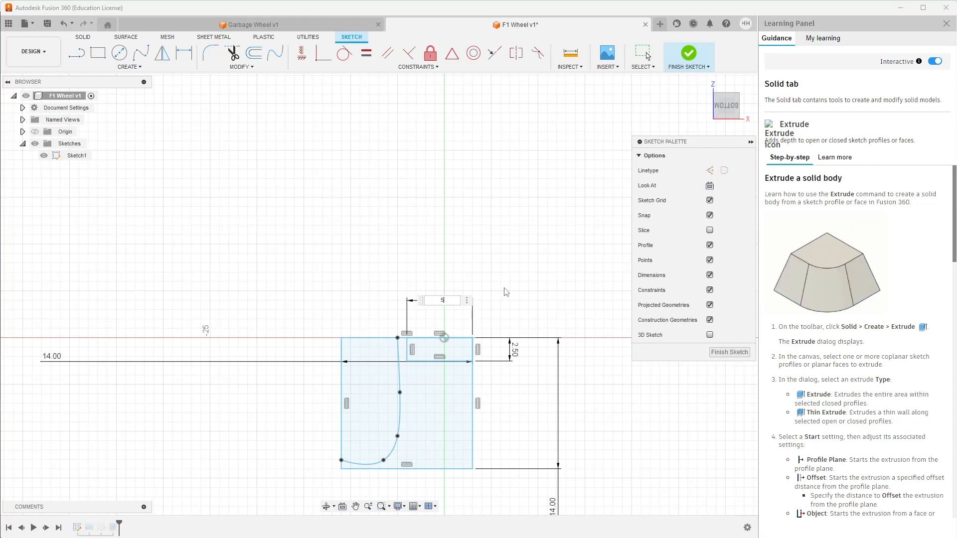
{"action": "key", "text": "Return"}
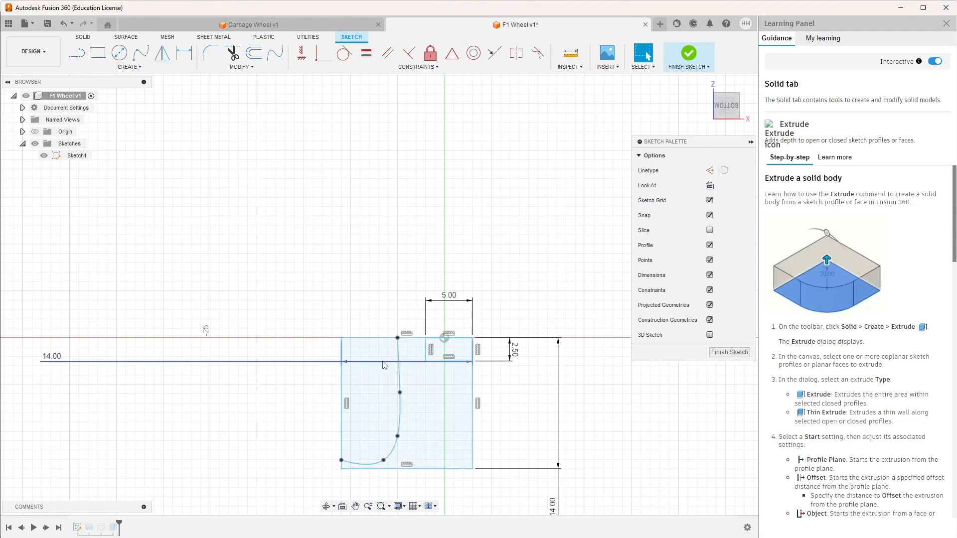
Move the spline's end point on the wheel axis toward the bore rectangle, to X -3 mm
{"action": "left_click", "coordinate": [398, 339]}
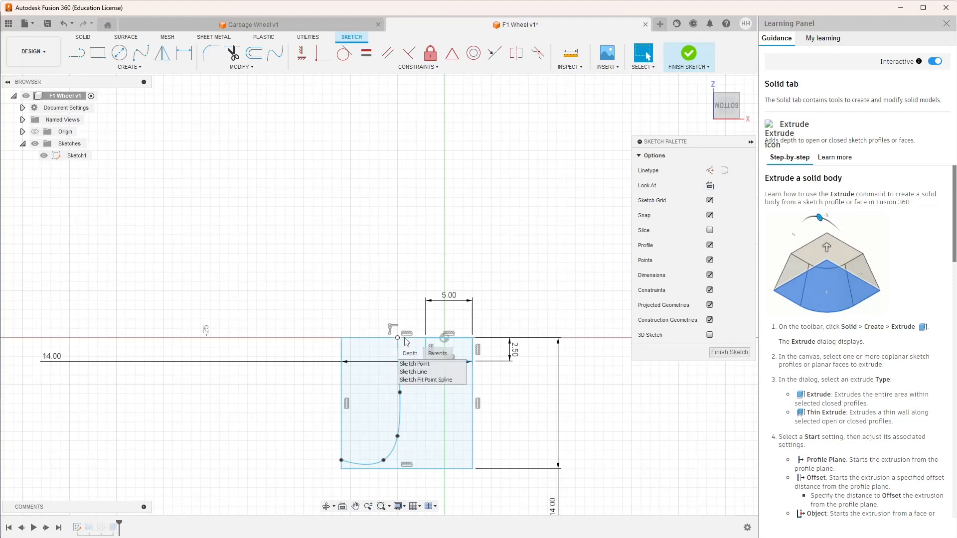
{"action": "scroll", "coordinate": [389, 347], "scroll_direction": "up", "scroll_amount": 5}
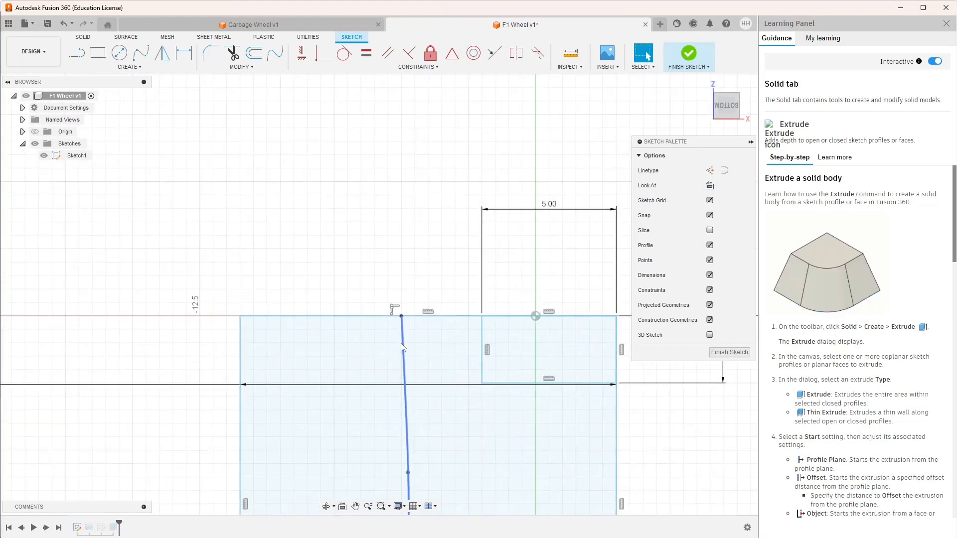
{"action": "left_click_drag", "start_coordinate": [404, 322], "coordinate": [461, 326]}
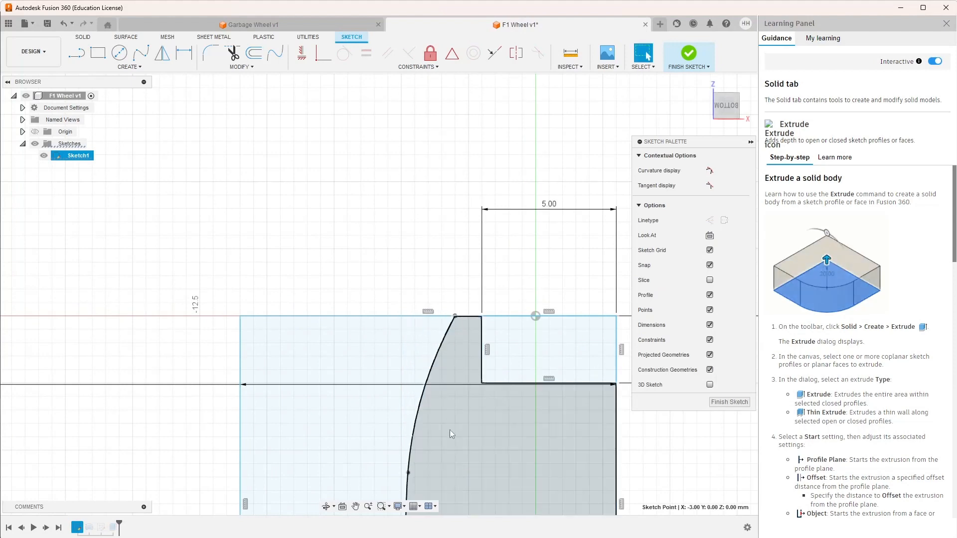
{"action": "scroll", "coordinate": [448, 435], "scroll_direction": "down", "scroll_amount": 1}
{"action": "scroll", "coordinate": [447, 439], "scroll_direction": "down", "scroll_amount": 4}
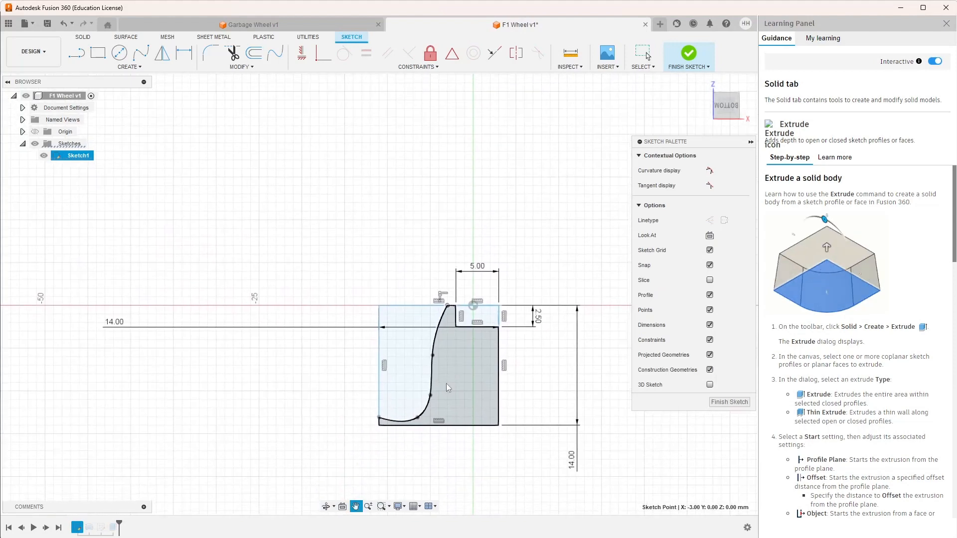
Shift the spline's next two fit points to about X -3.5, Z -6.2 mm and X -4, Z -11 mm, and finish the sketch
{"action": "left_click_drag", "start_coordinate": [433, 355], "coordinate": [442, 360]}
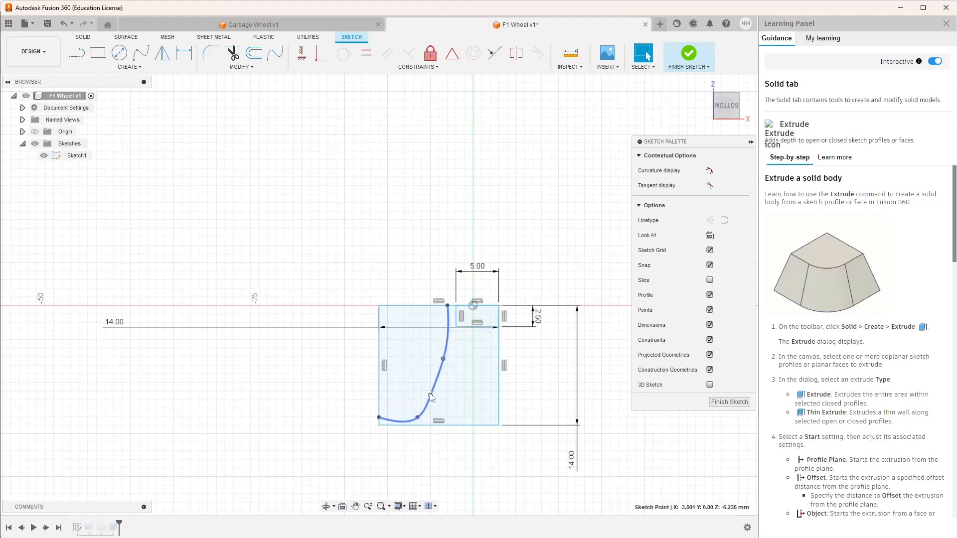
{"action": "left_click_drag", "start_coordinate": [430, 395], "coordinate": [439, 400]}
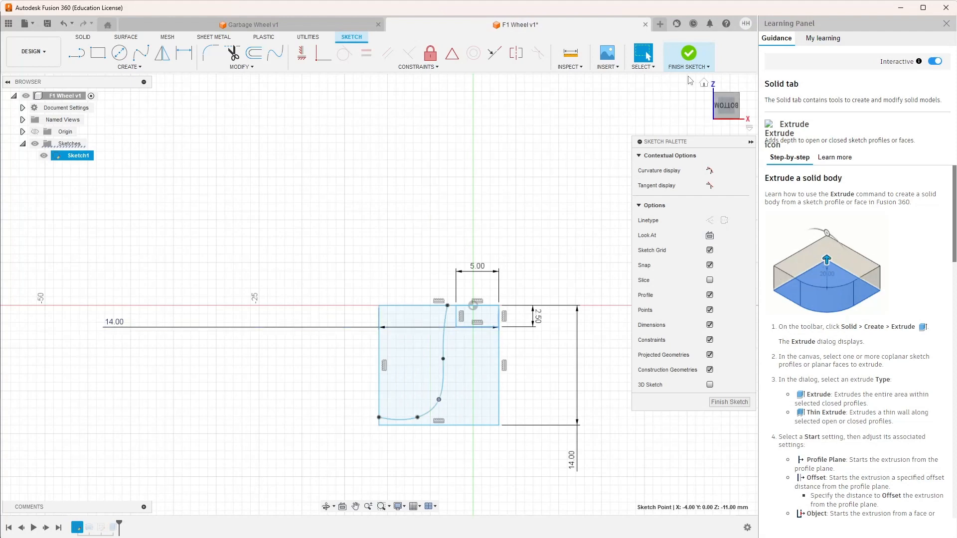
{"action": "left_click", "coordinate": [686, 56]}
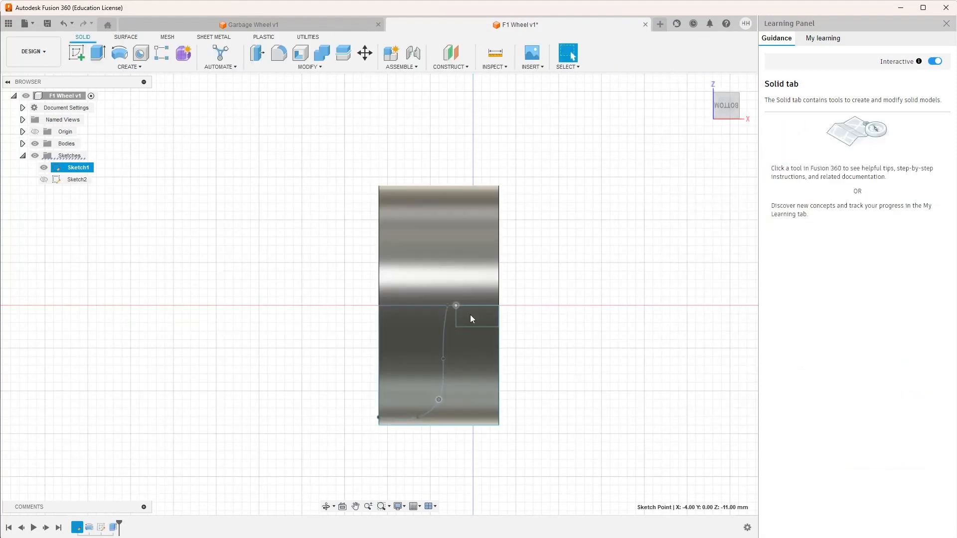
{"action": "middle_click_drag", "start_coordinate": [605, 344], "coordinate": [668, 418], "text": "shift"}
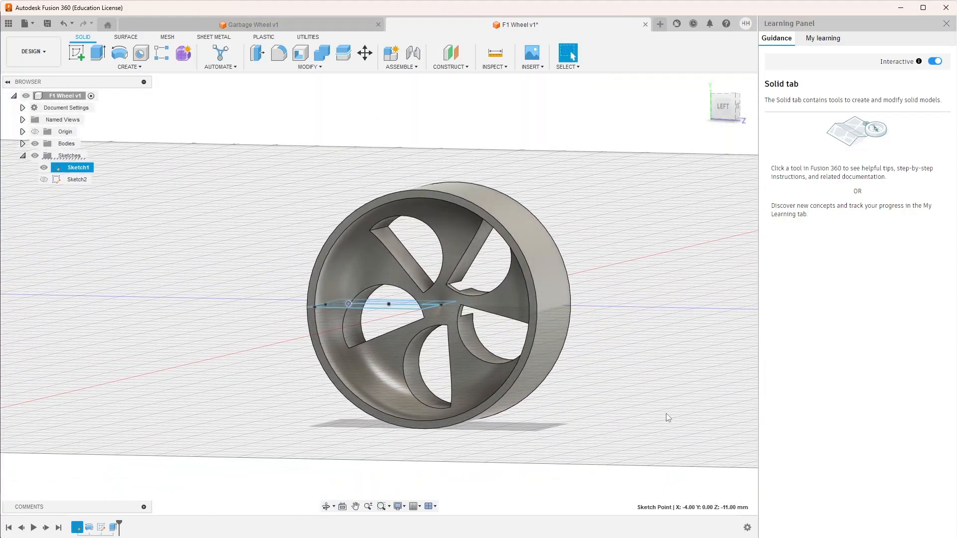
Reopen the first profile sketch, set the bore rectangle's height to 2 mm, and finish the sketch
{"action": "right_click", "coordinate": [77, 525]}
{"action": "left_click", "coordinate": [101, 452]}
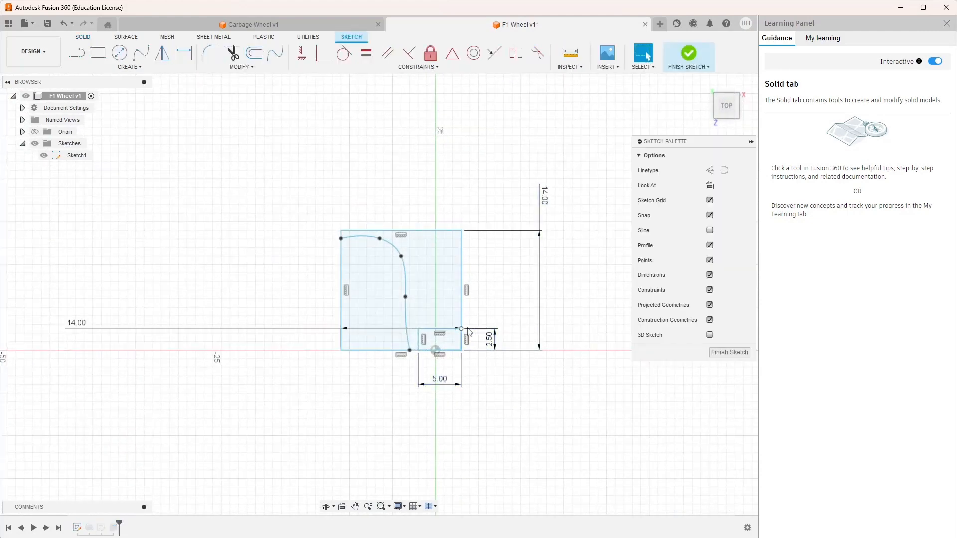
{"action": "left_click", "coordinate": [489, 341]}
{"action": "double_click", "coordinate": [489, 341]}
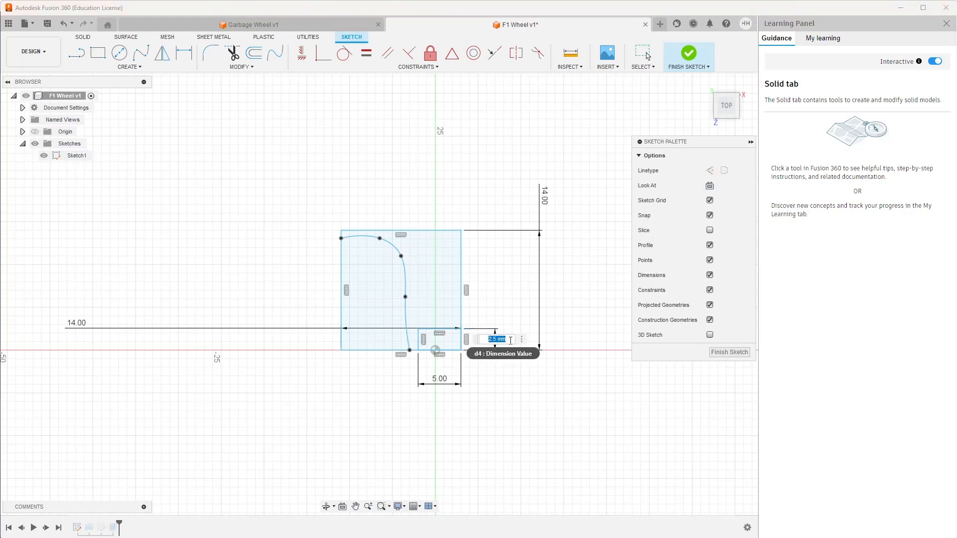
{"action": "key", "text": "Return"}
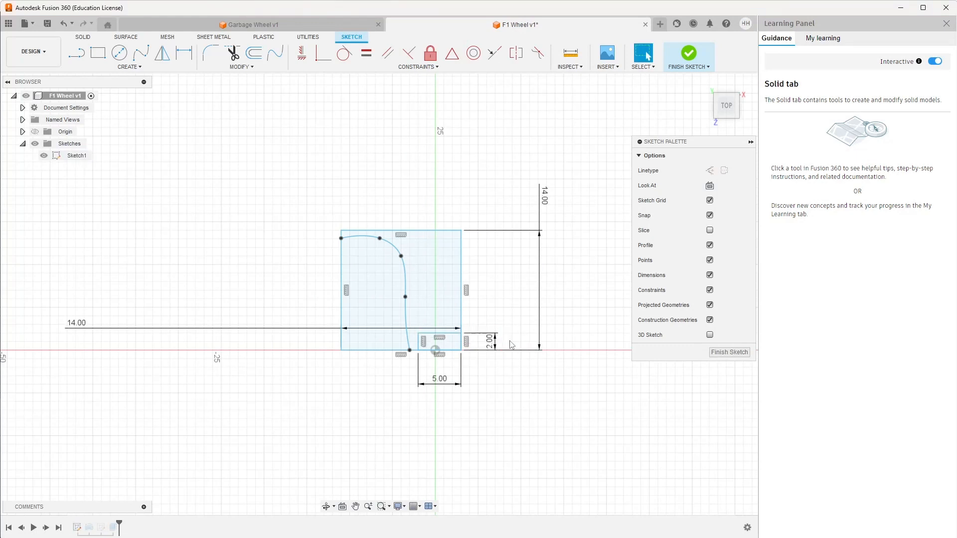
{"action": "left_click", "coordinate": [688, 54]}
{"action": "middle_click_drag", "start_coordinate": [605, 283], "coordinate": [440, 292], "text": "shift"}
{"action": "middle_click_drag", "start_coordinate": [630, 283], "coordinate": [692, 312], "text": "shift"}
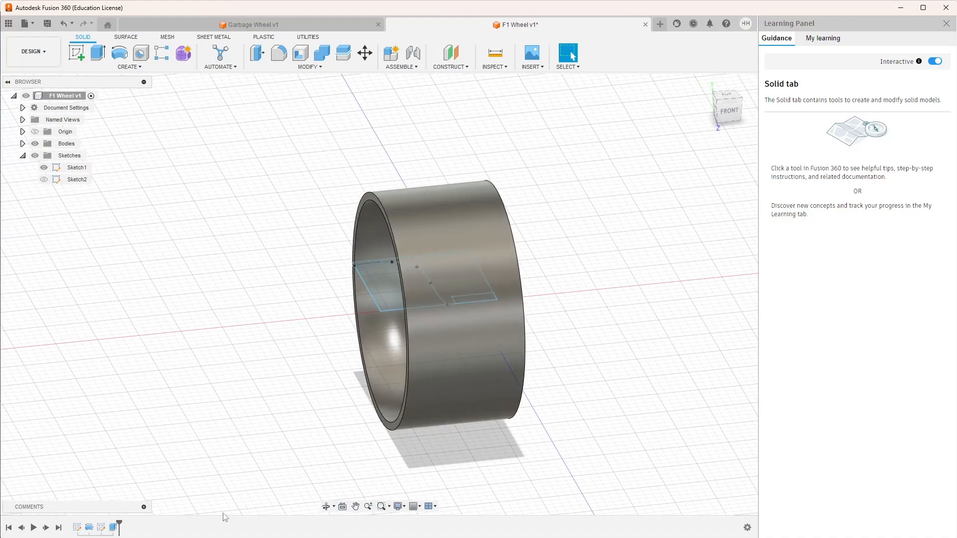
Reopen the first profile sketch, set the bore rectangle's height to 3 mm, and finish the sketch
{"action": "right_click", "coordinate": [87, 526]}
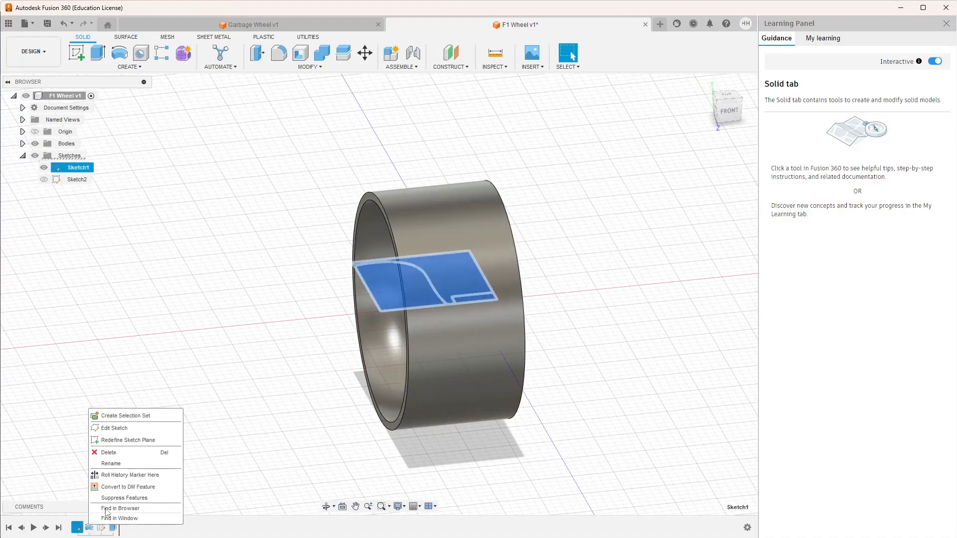
{"action": "left_click", "coordinate": [112, 428]}
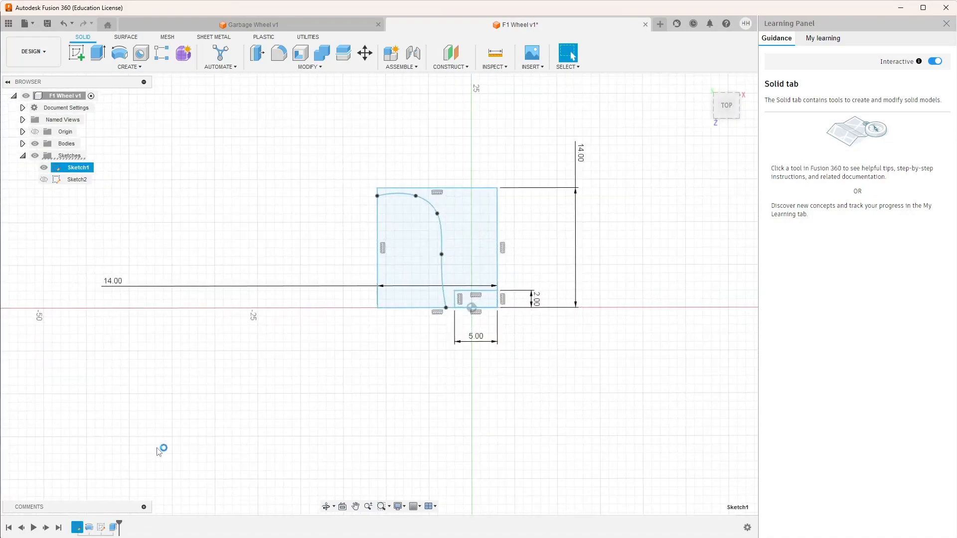
{"action": "double_click", "coordinate": [525, 299]}
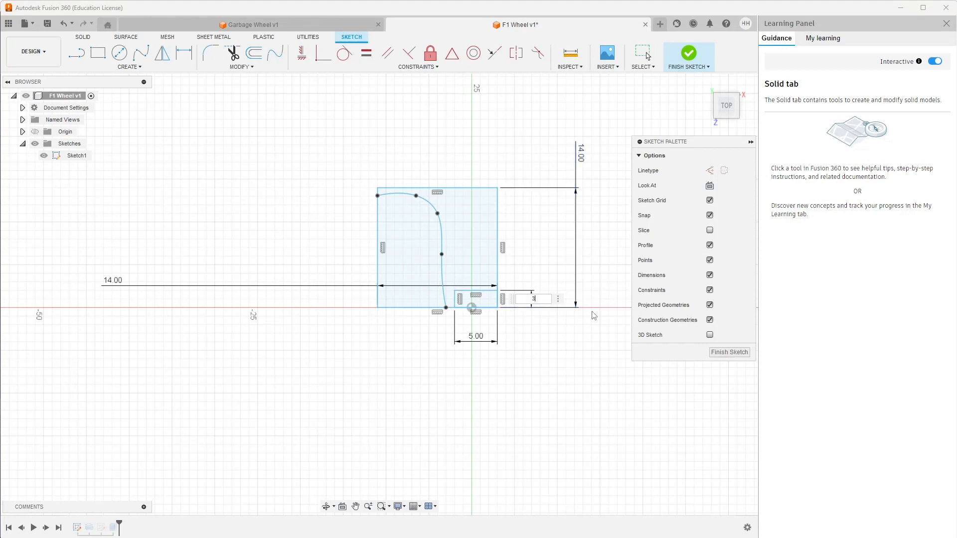
{"action": "key", "text": "Return"}
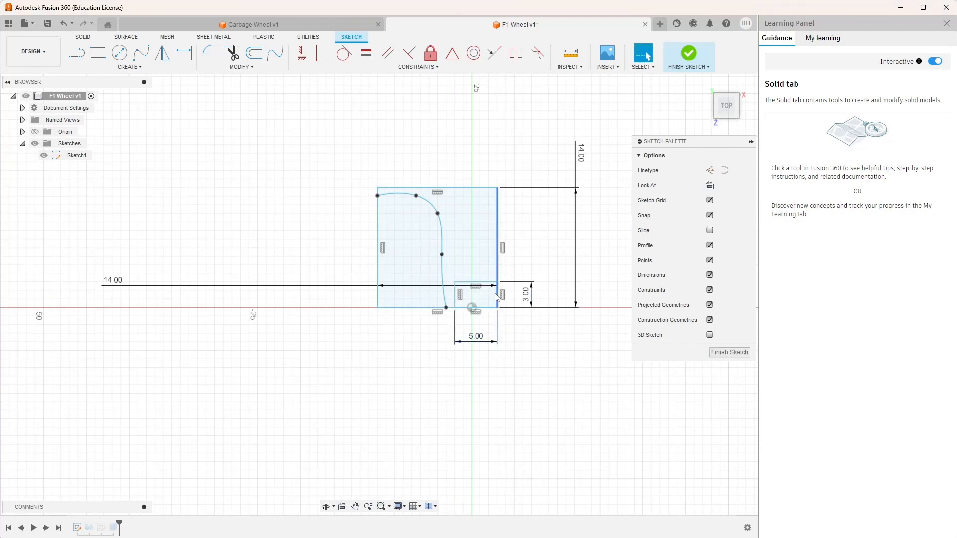
{"action": "left_click", "coordinate": [729, 351]}
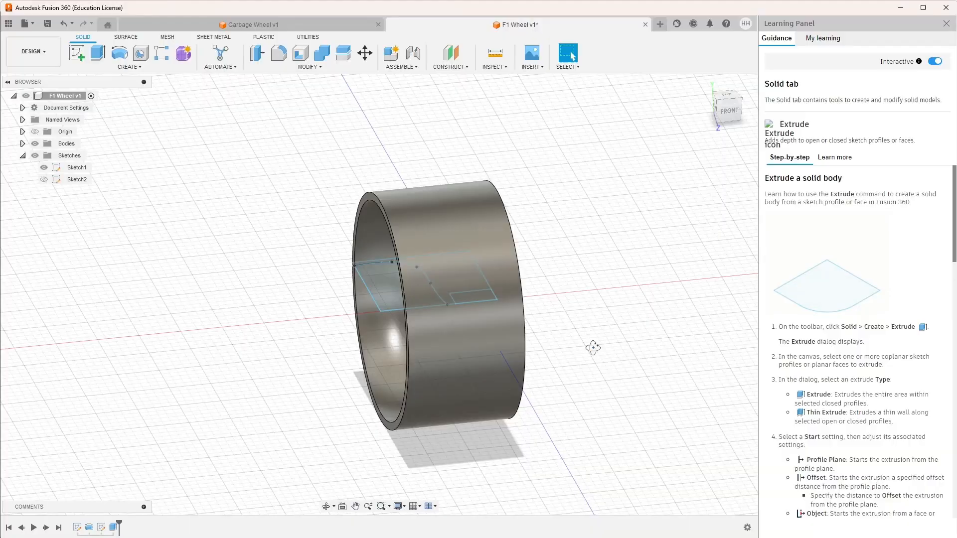
Hide all sketches of the wheel and check the five cutouts from the open side
{"action": "middle_click_drag", "start_coordinate": [593, 348], "coordinate": [656, 334], "text": "shift"}
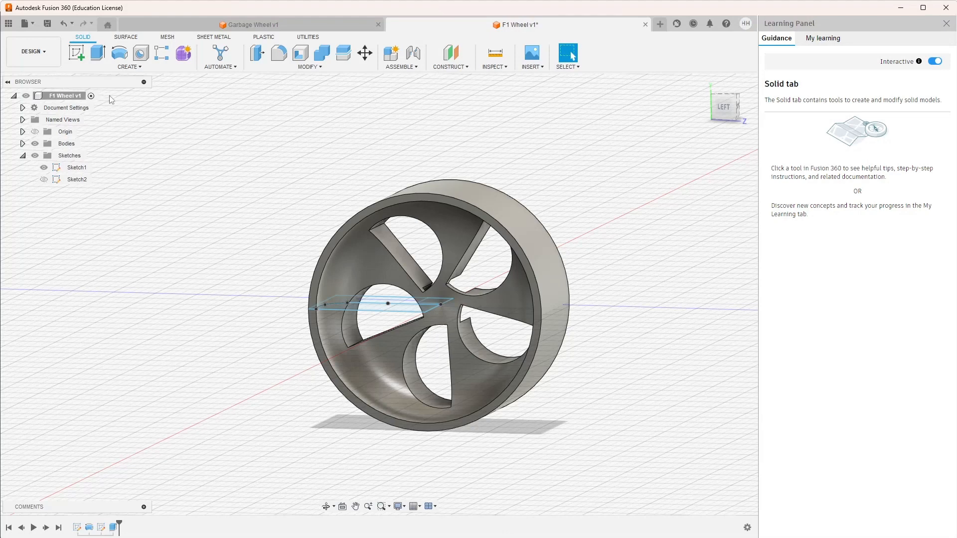
{"action": "left_click", "coordinate": [35, 155]}
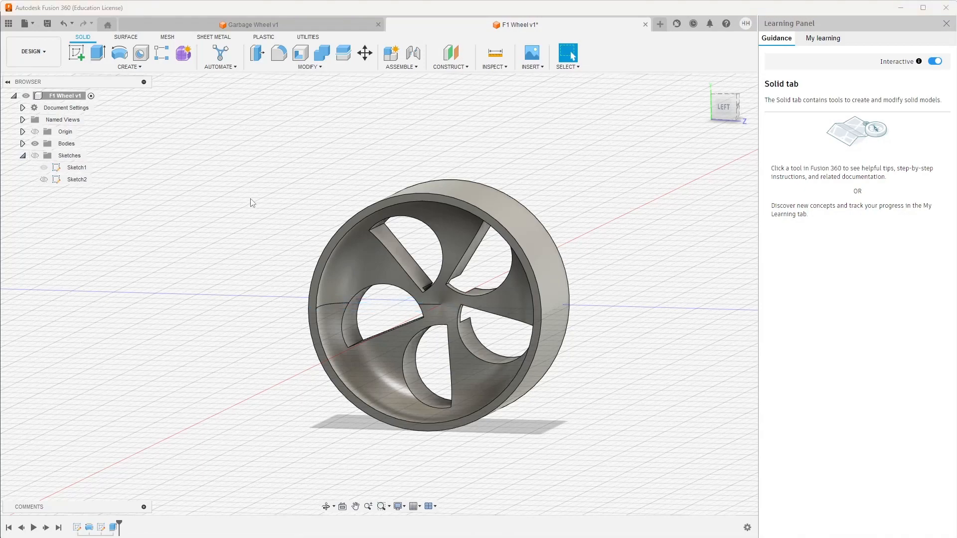
{"action": "middle_click_drag", "start_coordinate": [250, 194], "coordinate": [421, 347], "text": "shift"}
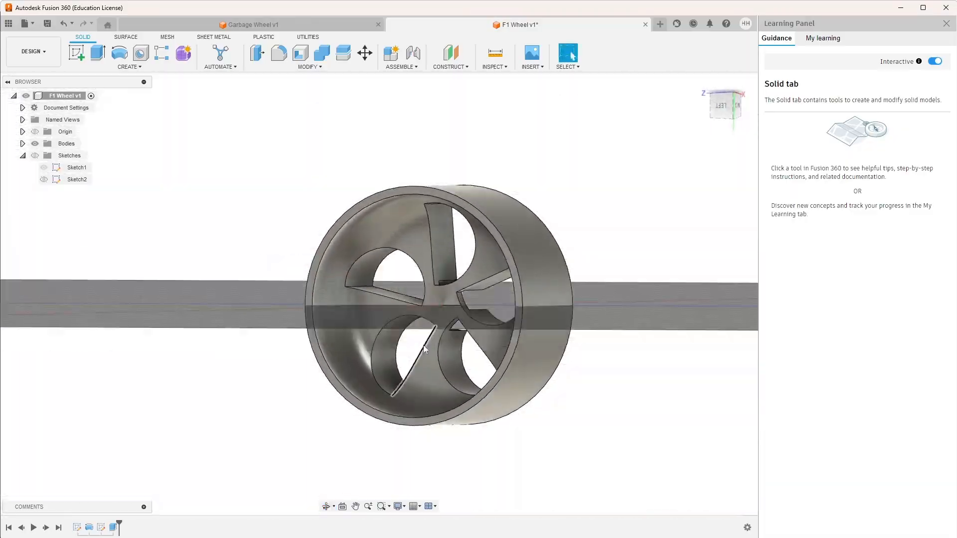
Export the wheel to the Desktop as an STL file named F1 Wheel v1 and dismiss the job status
{"action": "left_click", "coordinate": [33, 24]}
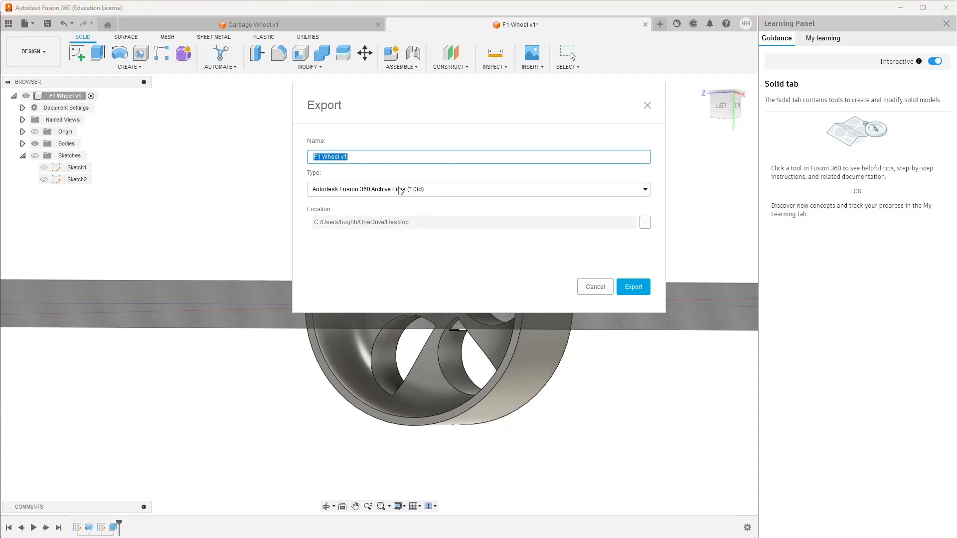
{"action": "left_click", "coordinate": [647, 191]}
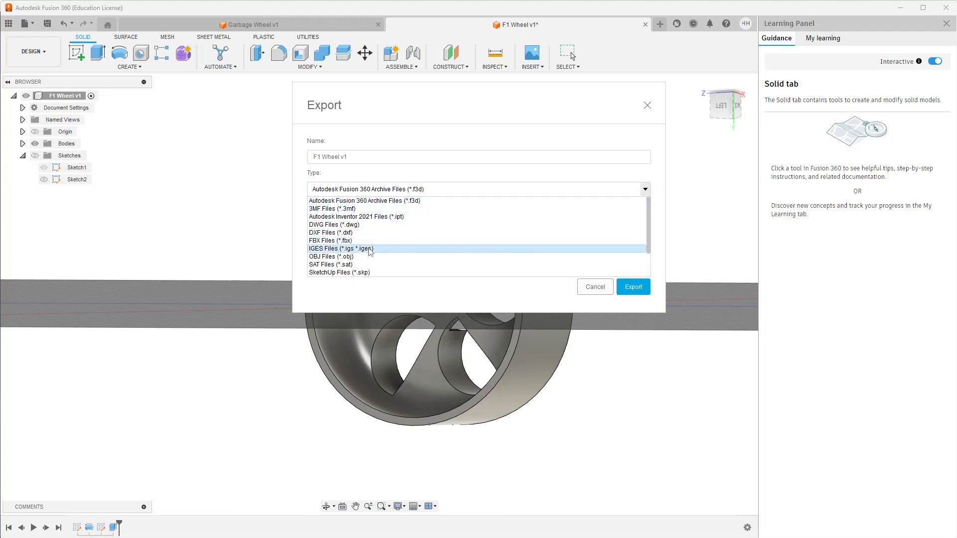
{"action": "scroll", "coordinate": [370, 264], "scroll_direction": "down", "scroll_amount": 2}
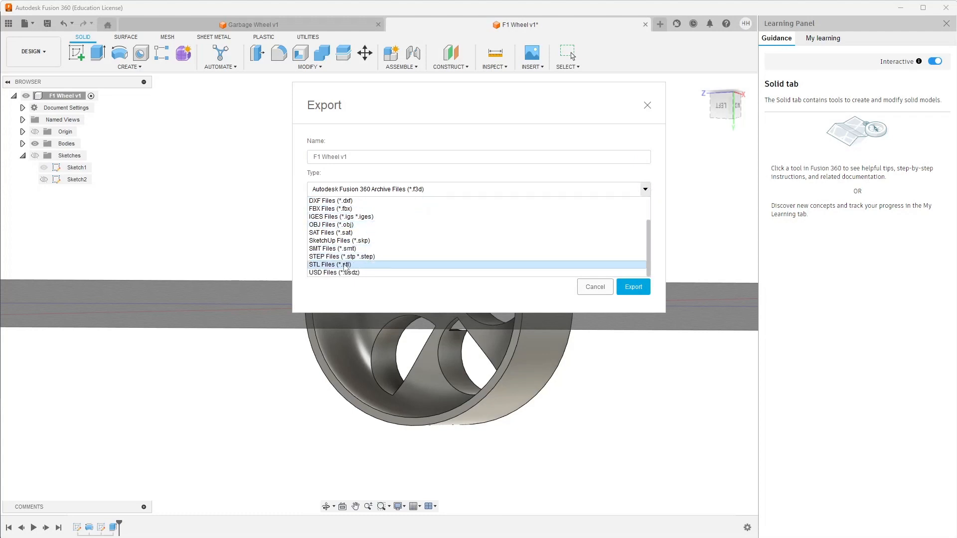
{"action": "left_click", "coordinate": [340, 265]}
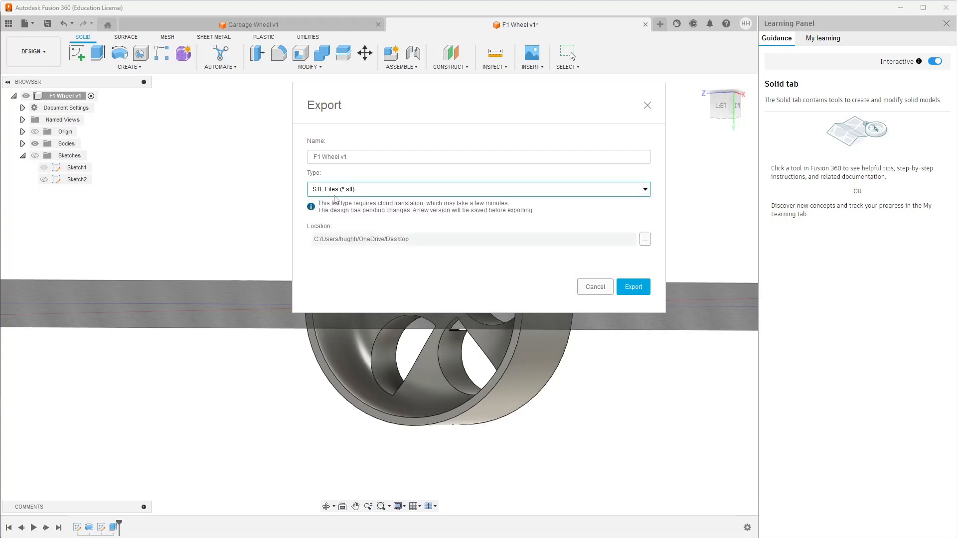
{"action": "left_click", "coordinate": [635, 286]}
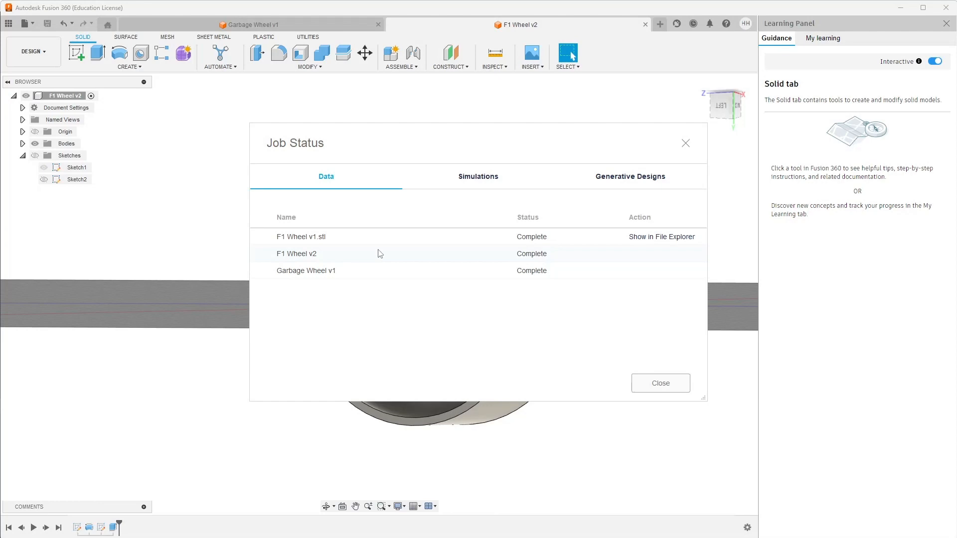
{"action": "left_click", "coordinate": [663, 384]}
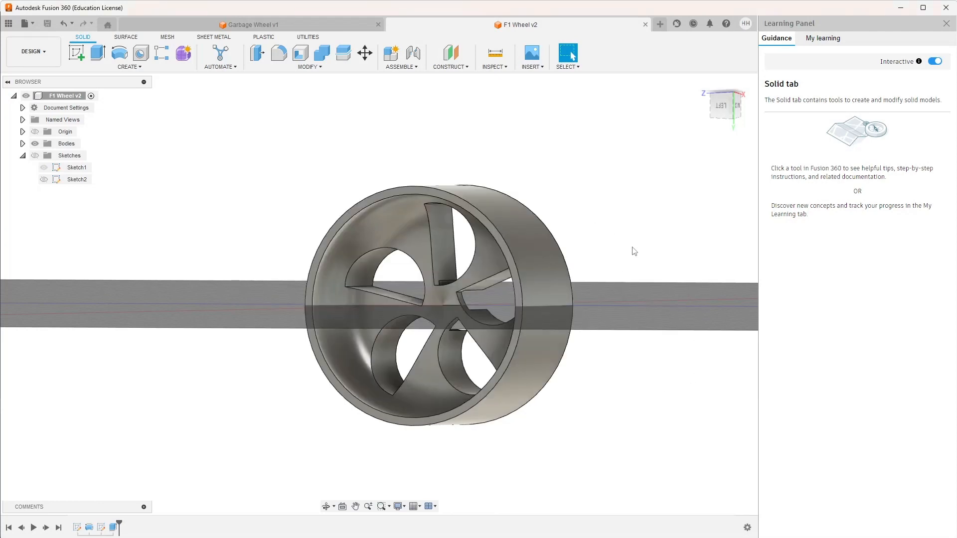
{"action": "middle_click_drag", "start_coordinate": [636, 245], "coordinate": [696, 258], "text": "shift"}
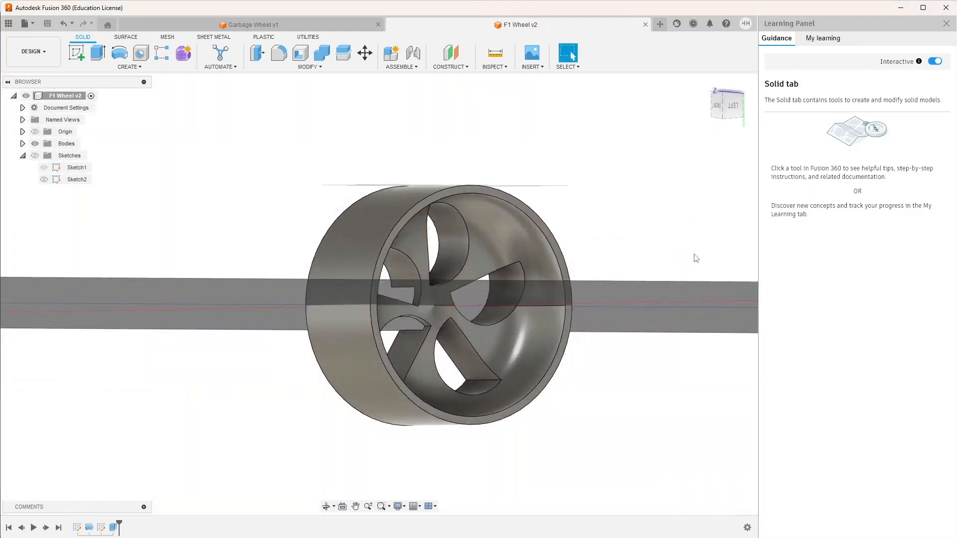